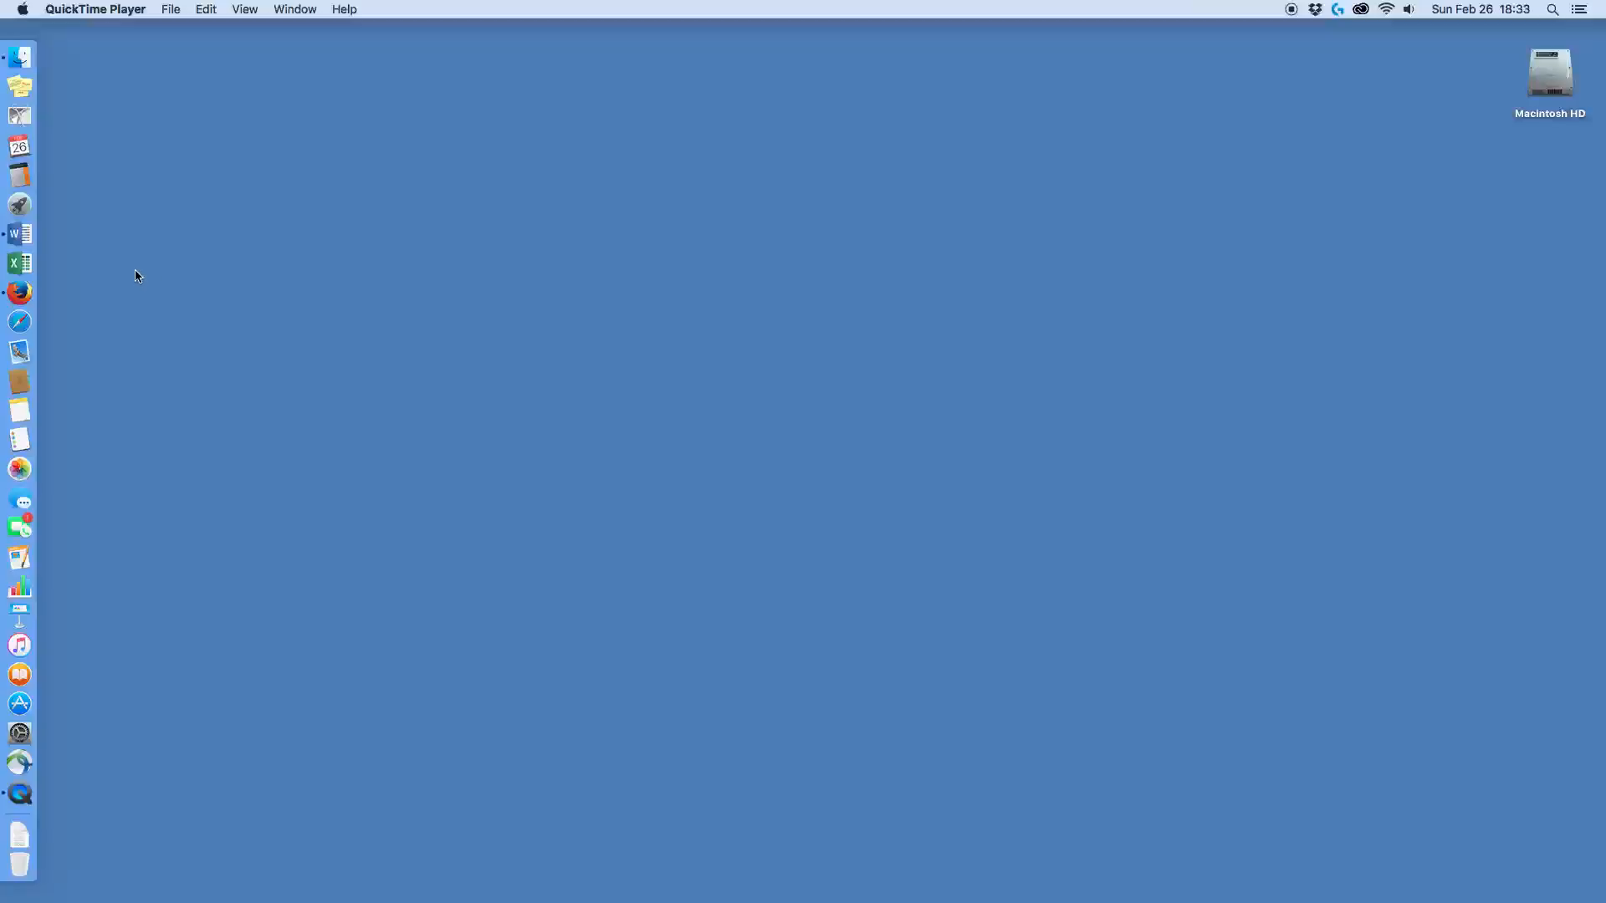
# - Switch to Word and enter a short line reading "This is" plus a first name in the blank document
pyautogui.click(18, 235)
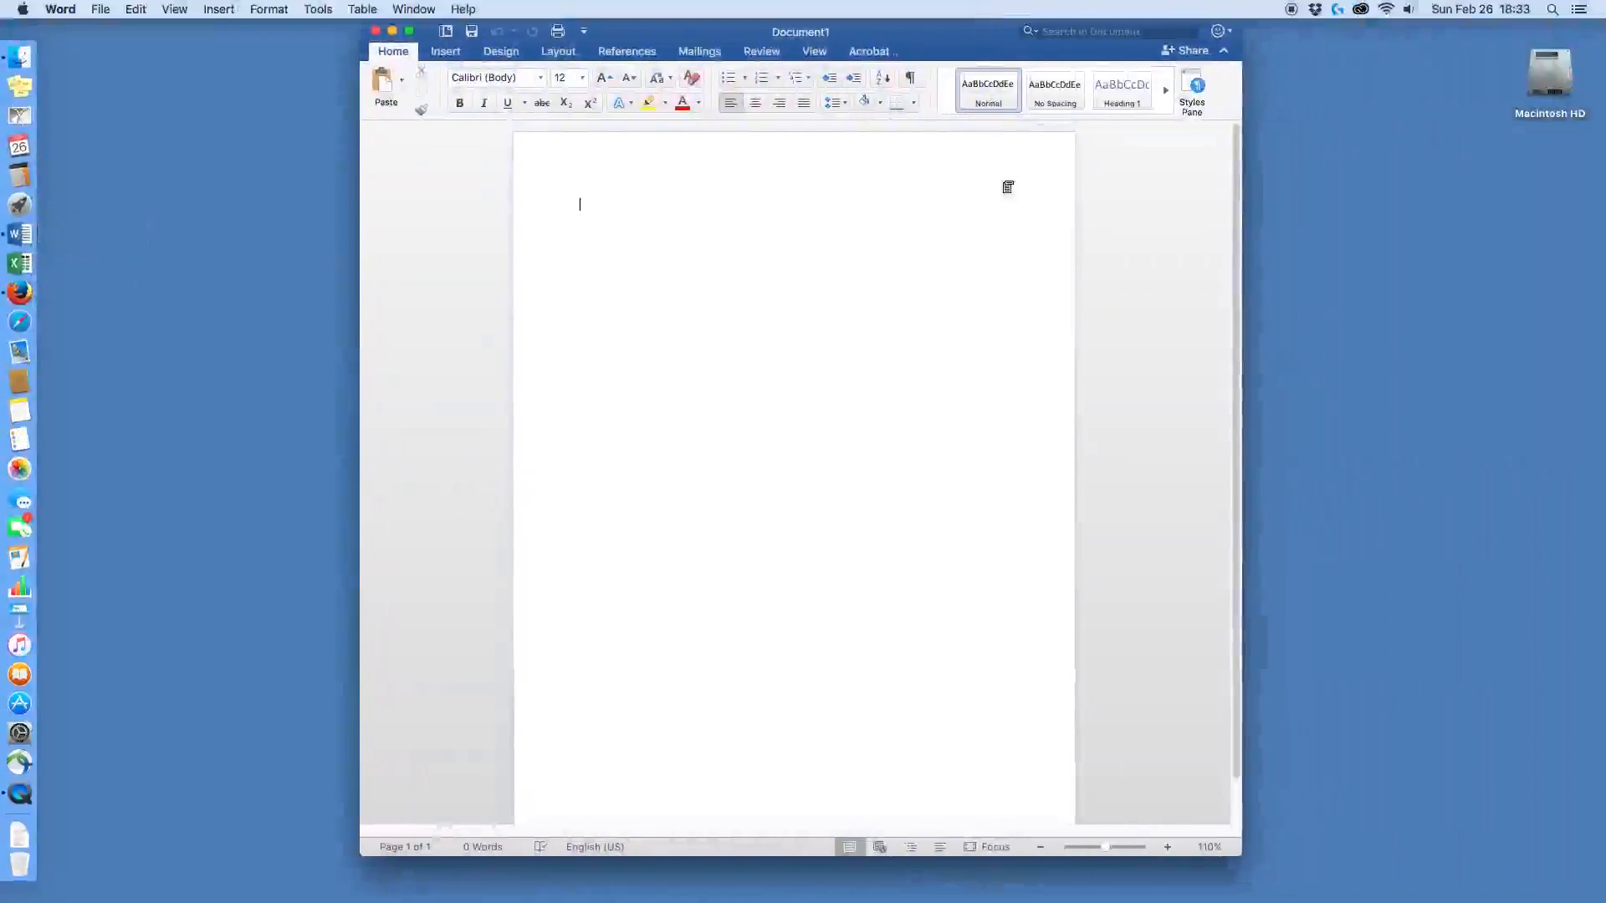
pyautogui.write('Thi')
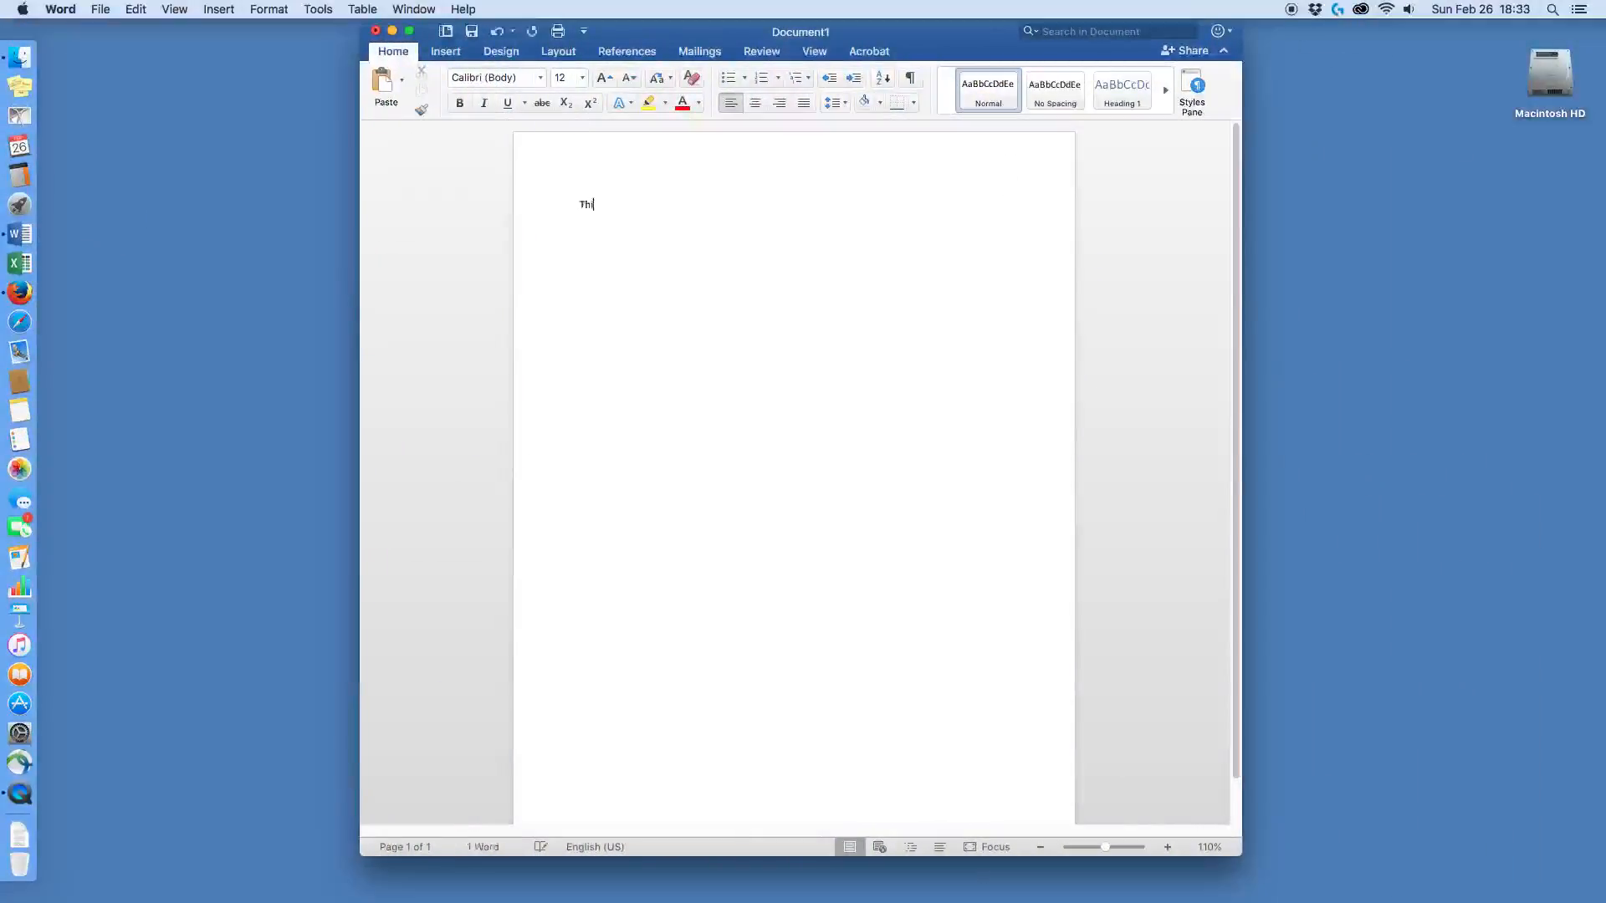
pyautogui.write('s is Eric')
# - Export the document to the Desktop as a PDF best for electronic distribution, allowing online file conversion
pyautogui.click(100, 9)
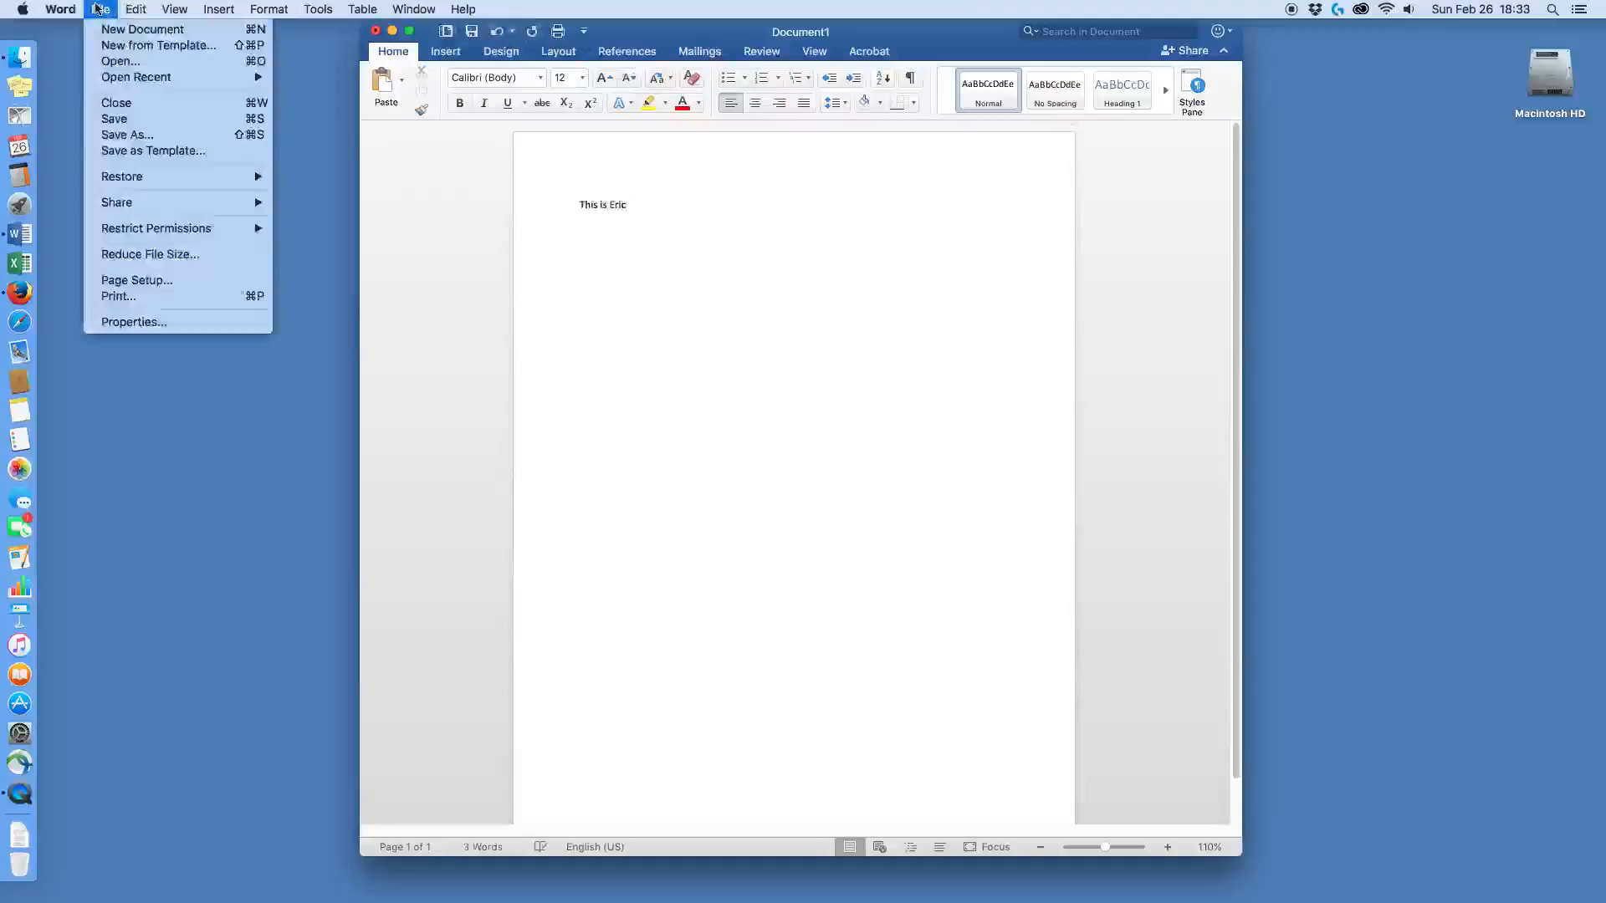
pyautogui.click(118, 134)
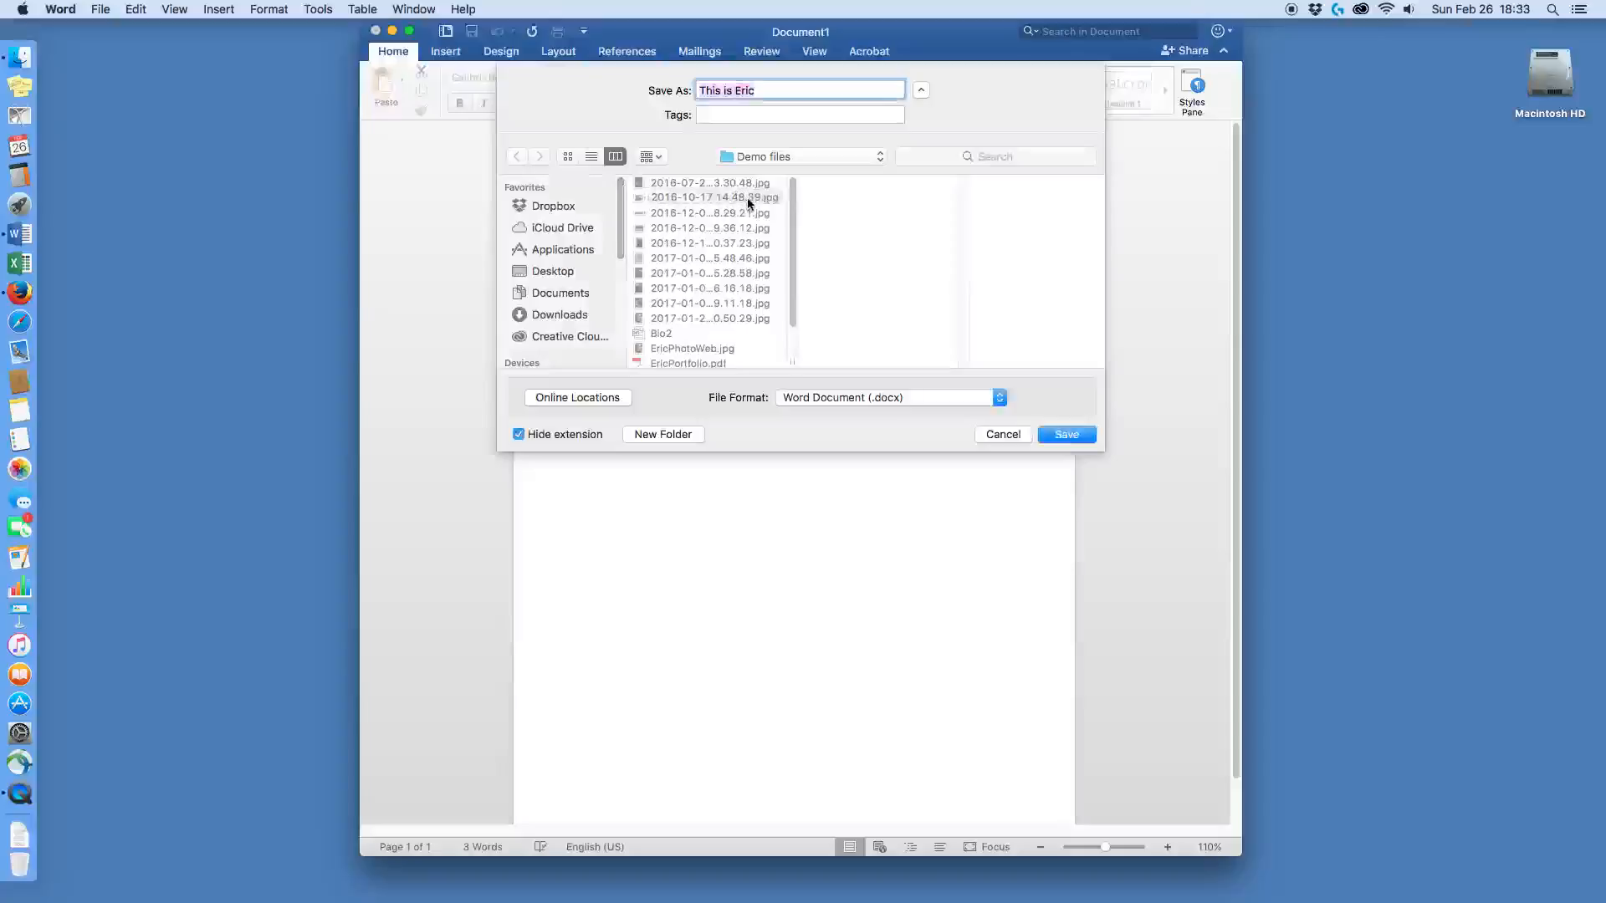
pyautogui.click(764, 156)
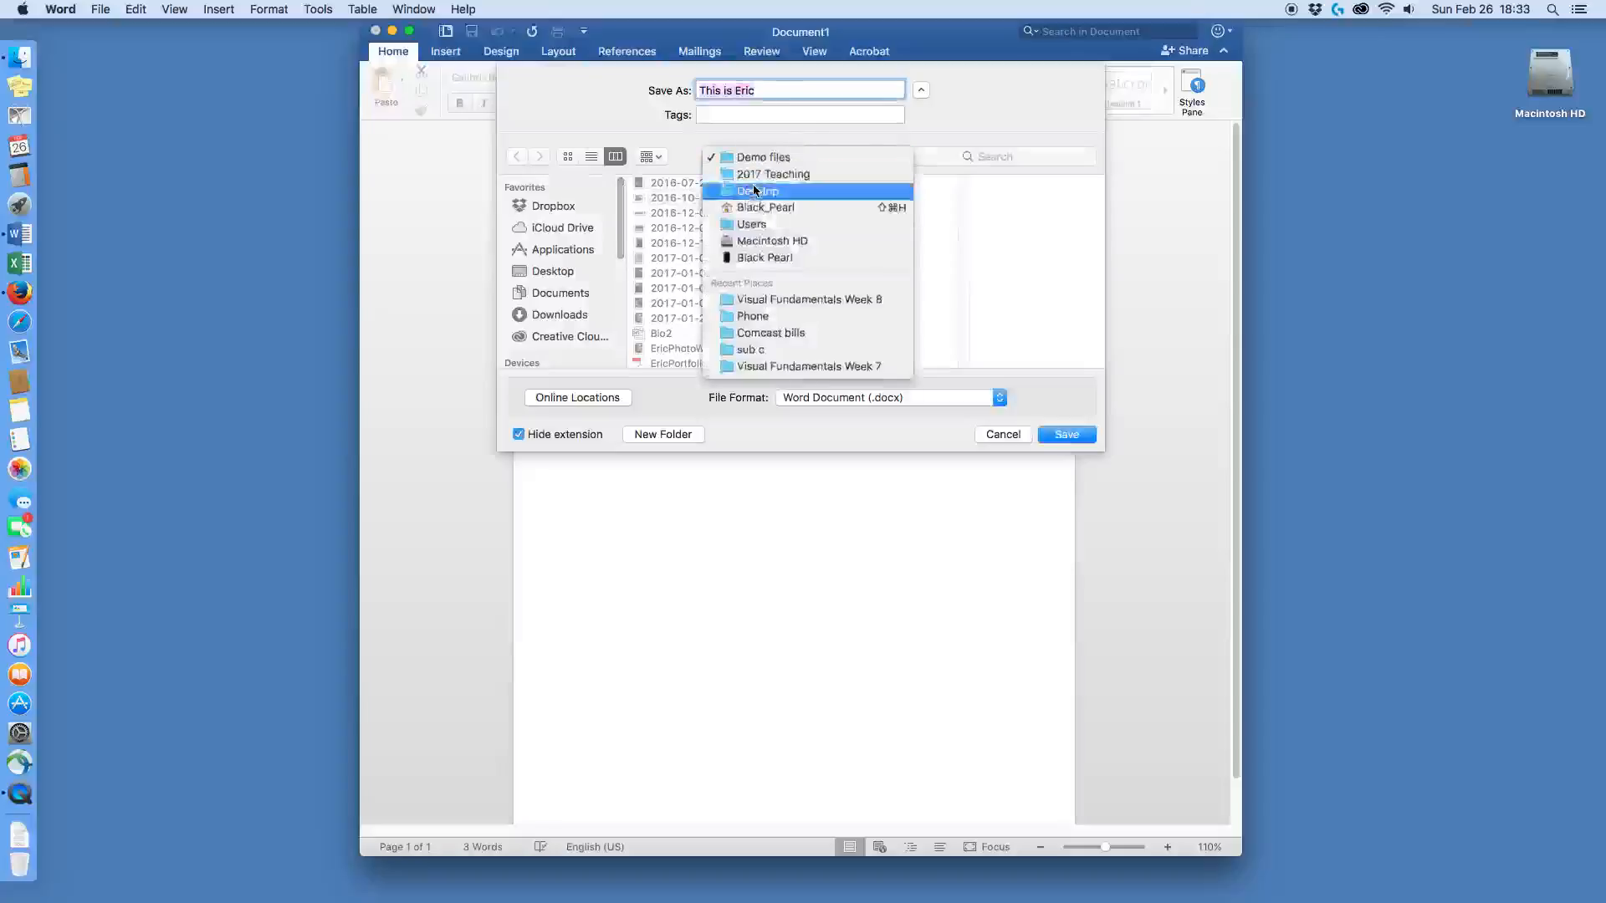
pyautogui.click(755, 191)
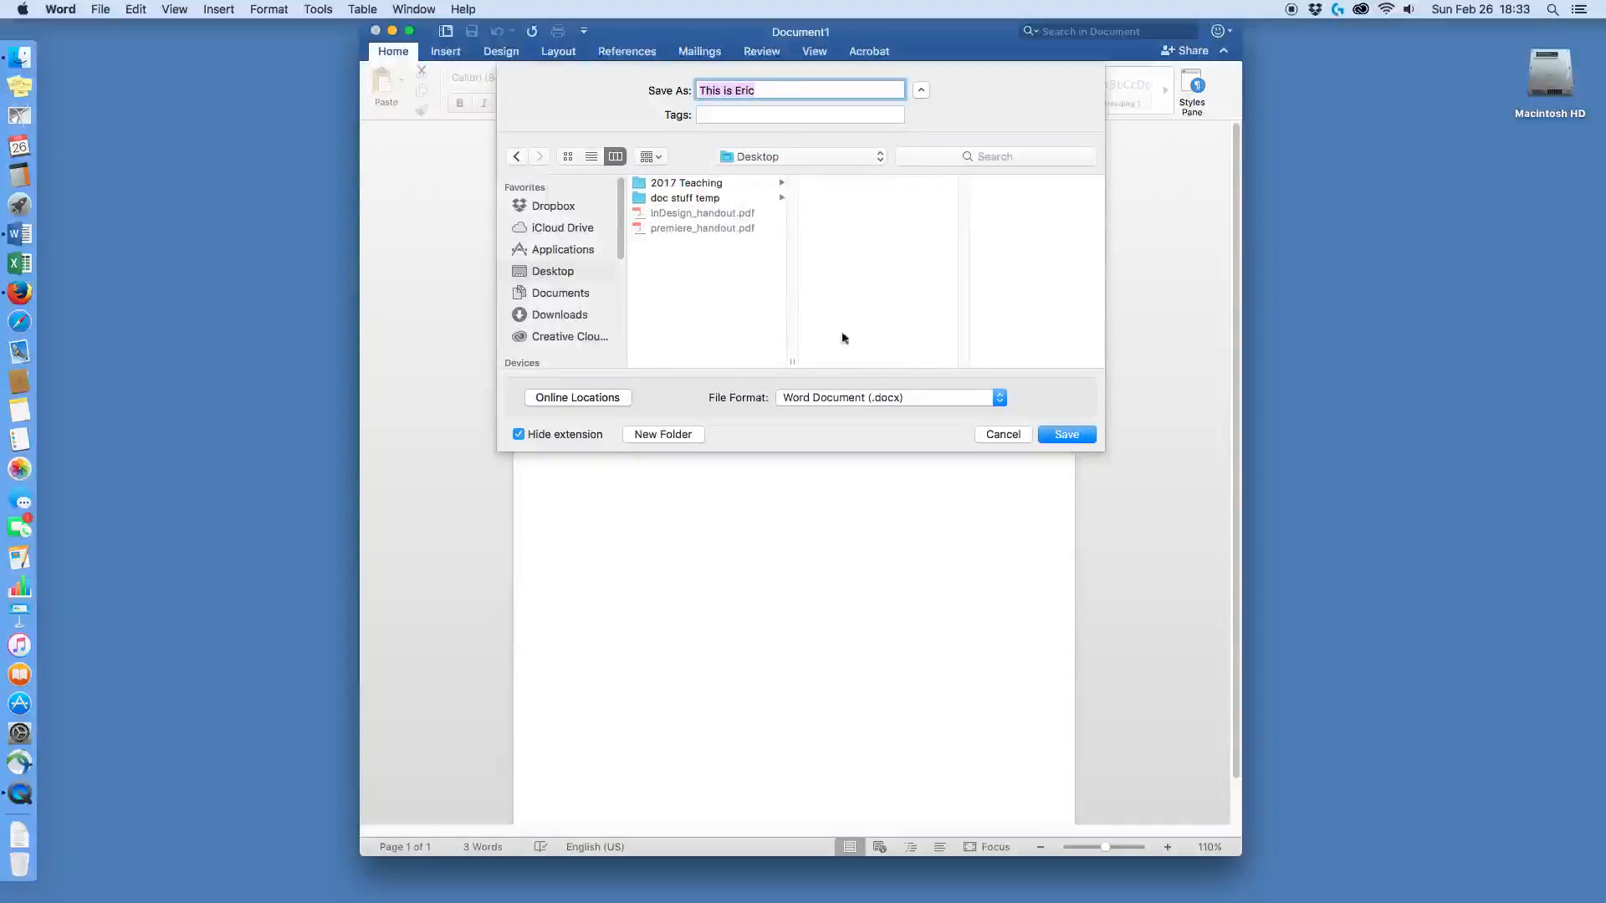
pyautogui.click(867, 400)
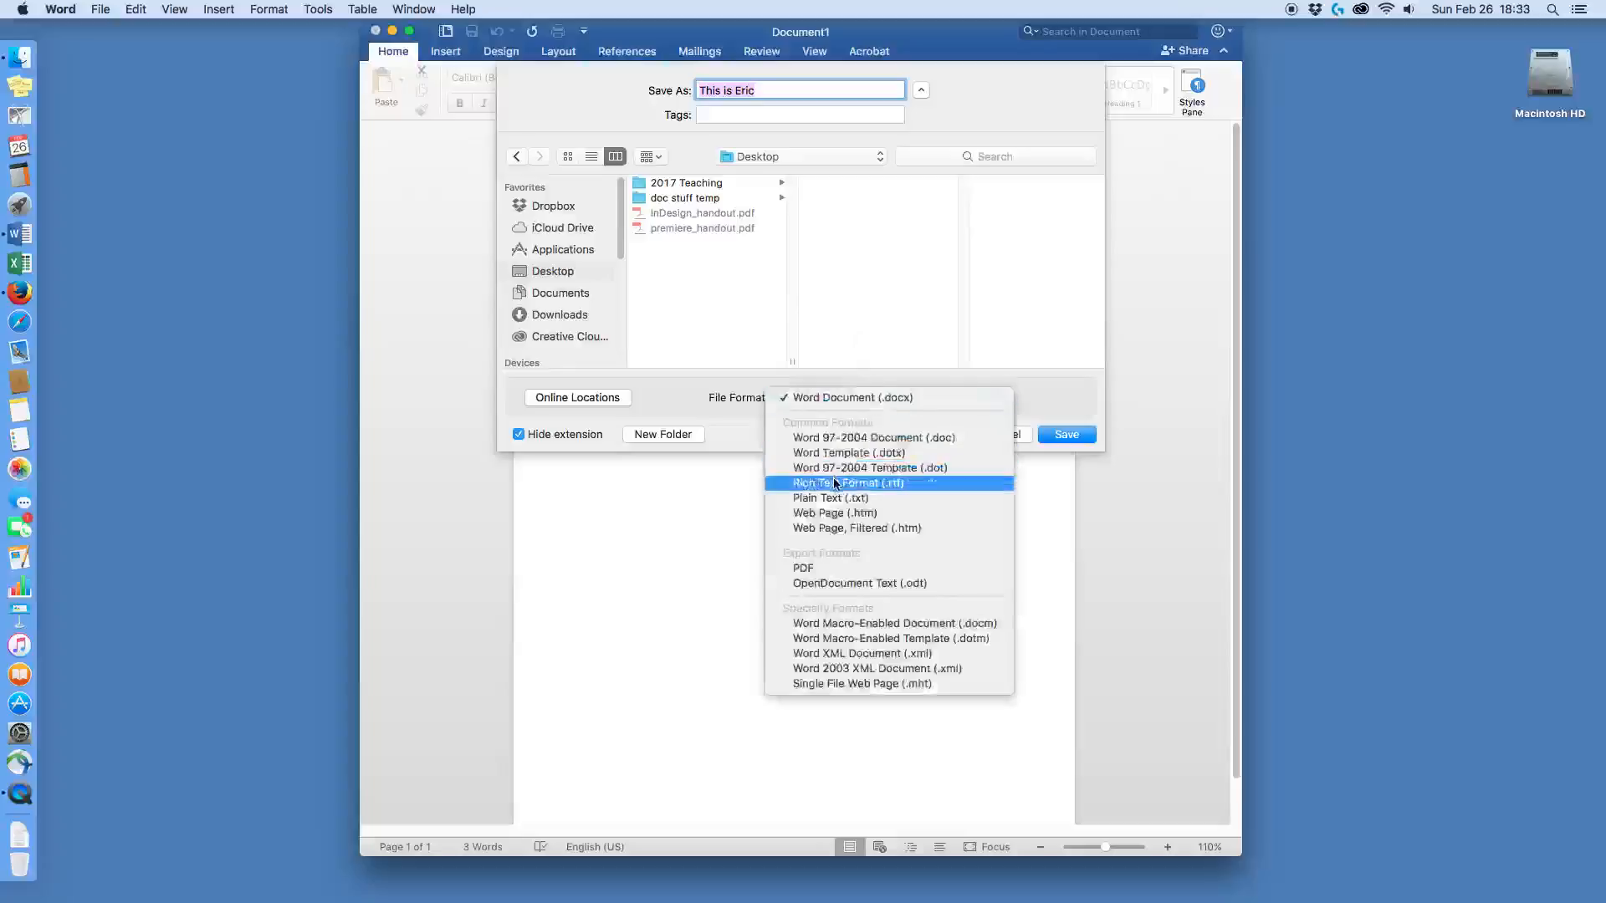
pyautogui.click(834, 570)
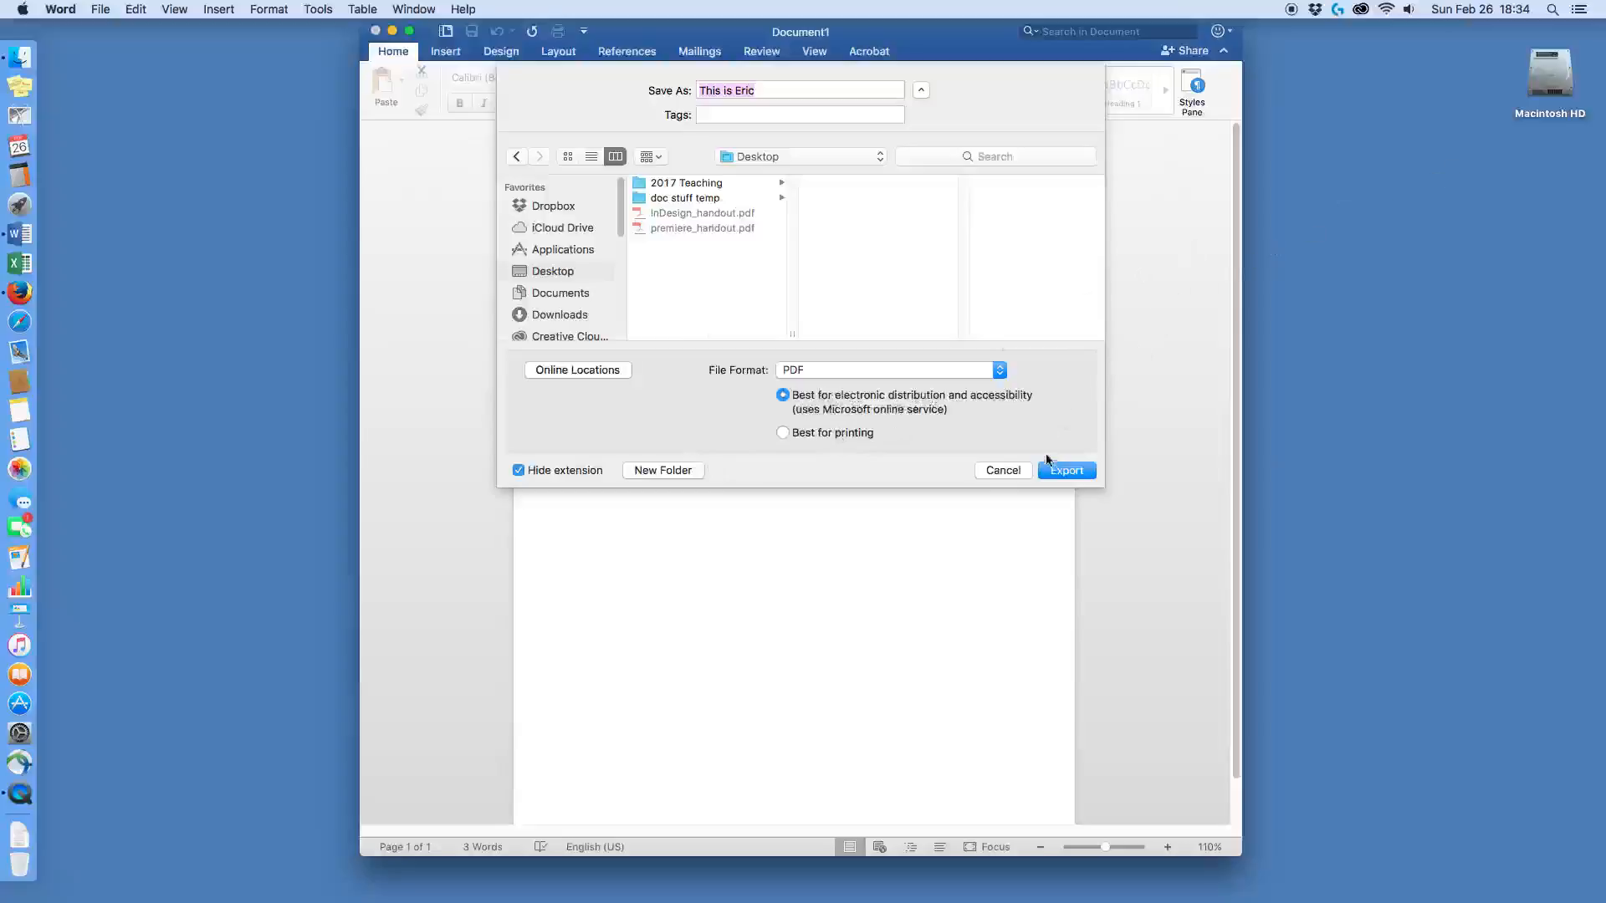
pyautogui.click(1064, 476)
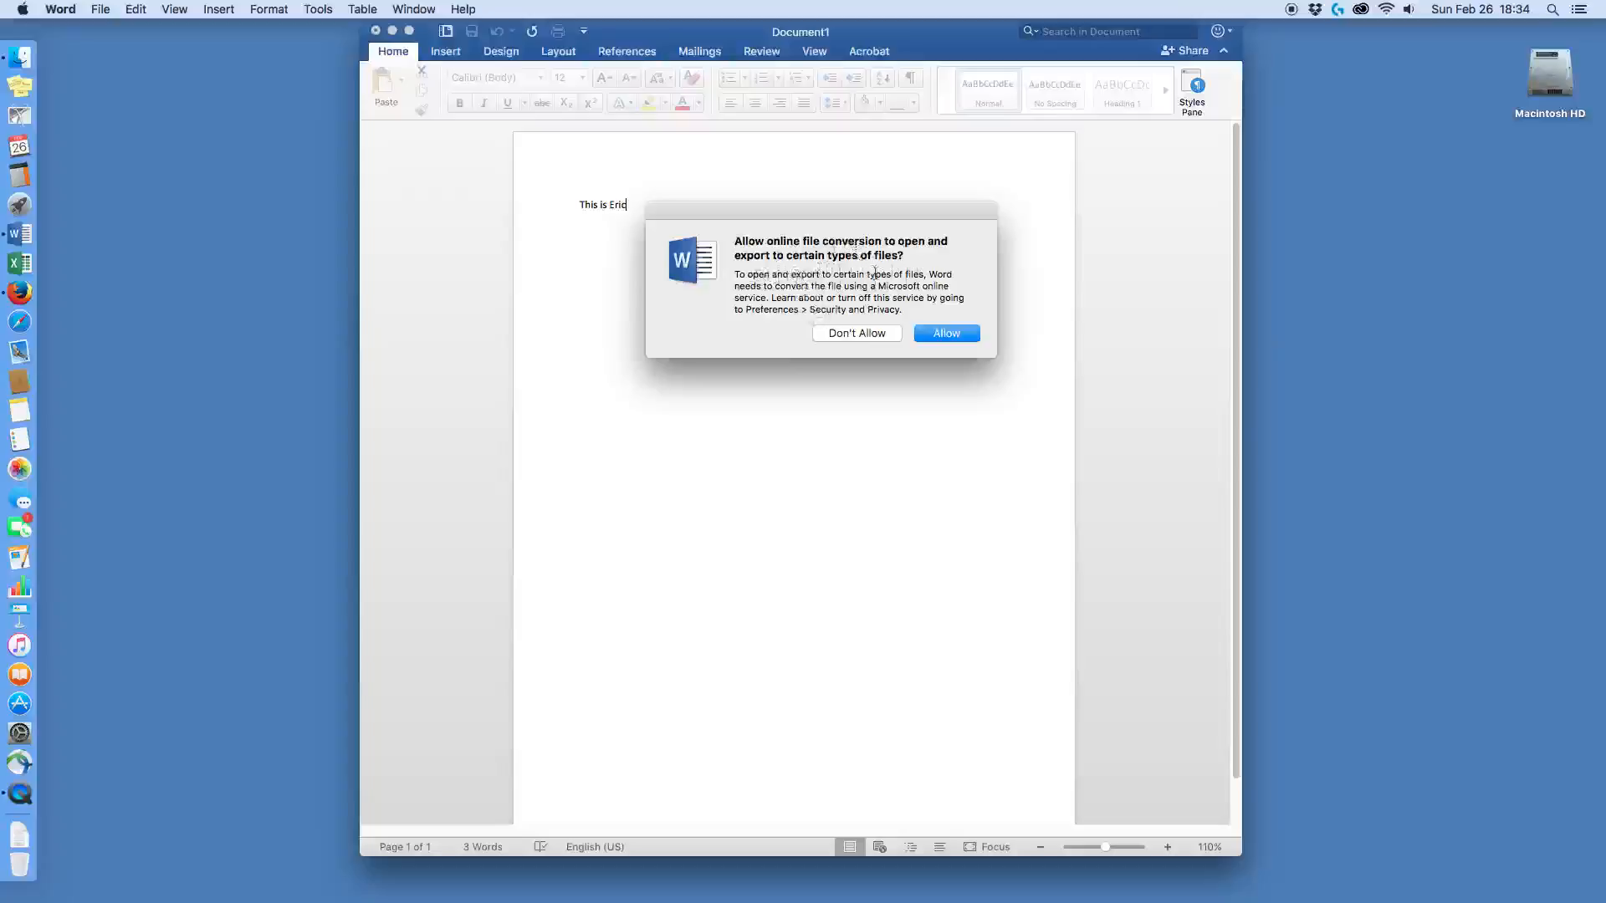
pyautogui.click(943, 332)
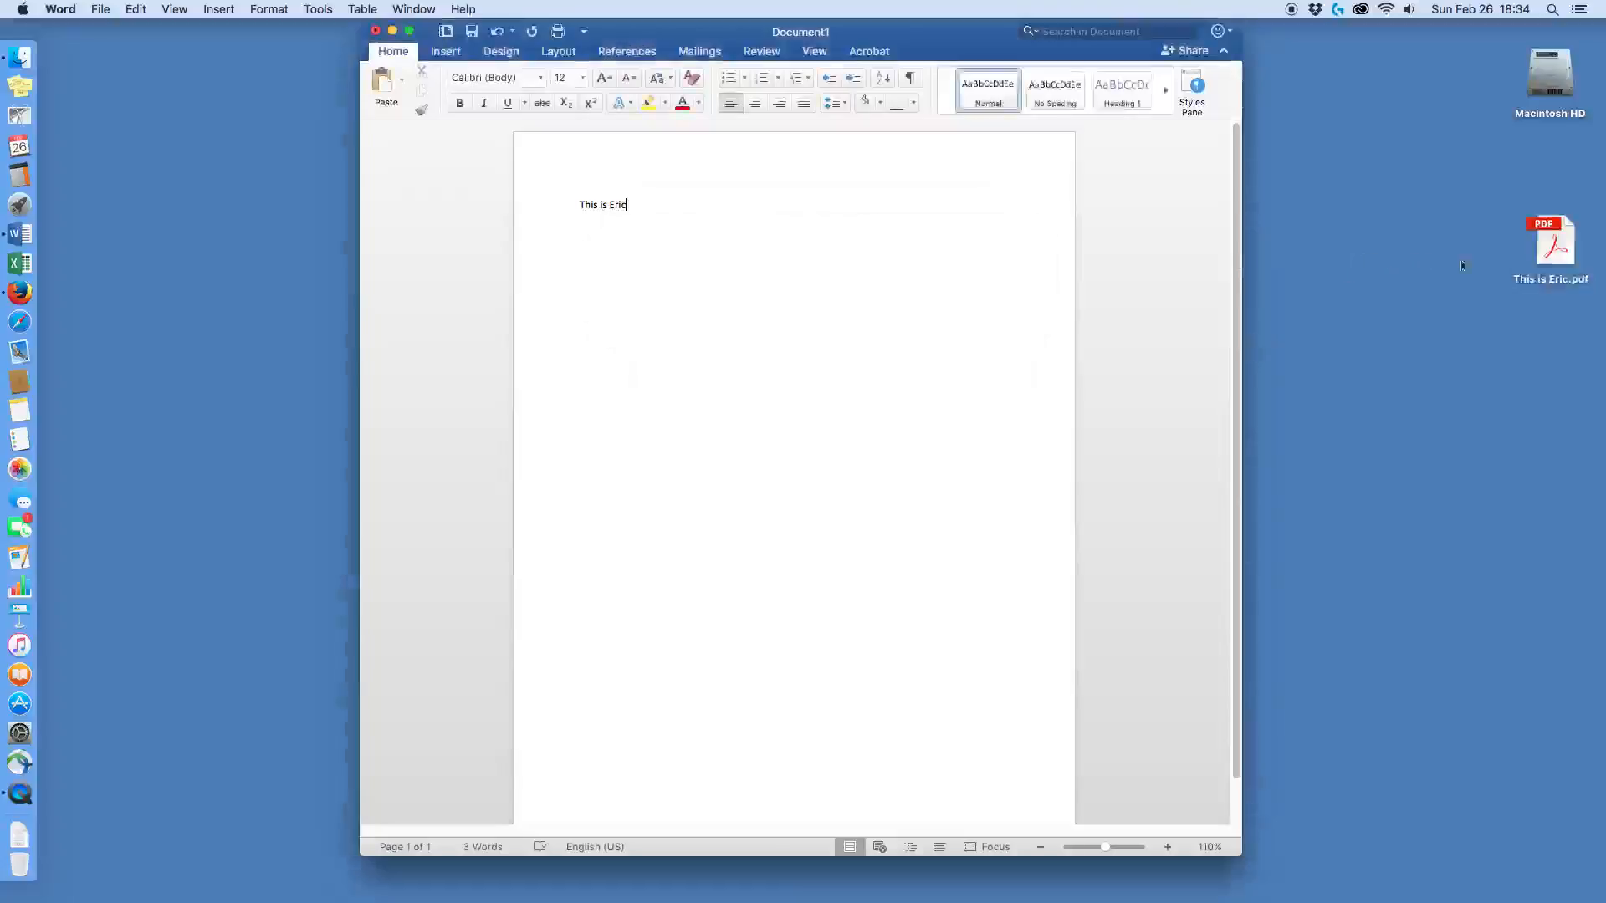
# - Move the exported PDF closer to the Macintosh HD icon on the desktop and quit Word without saving the document
pyautogui.moveTo(1556, 267); pyautogui.dragTo(1553, 219)
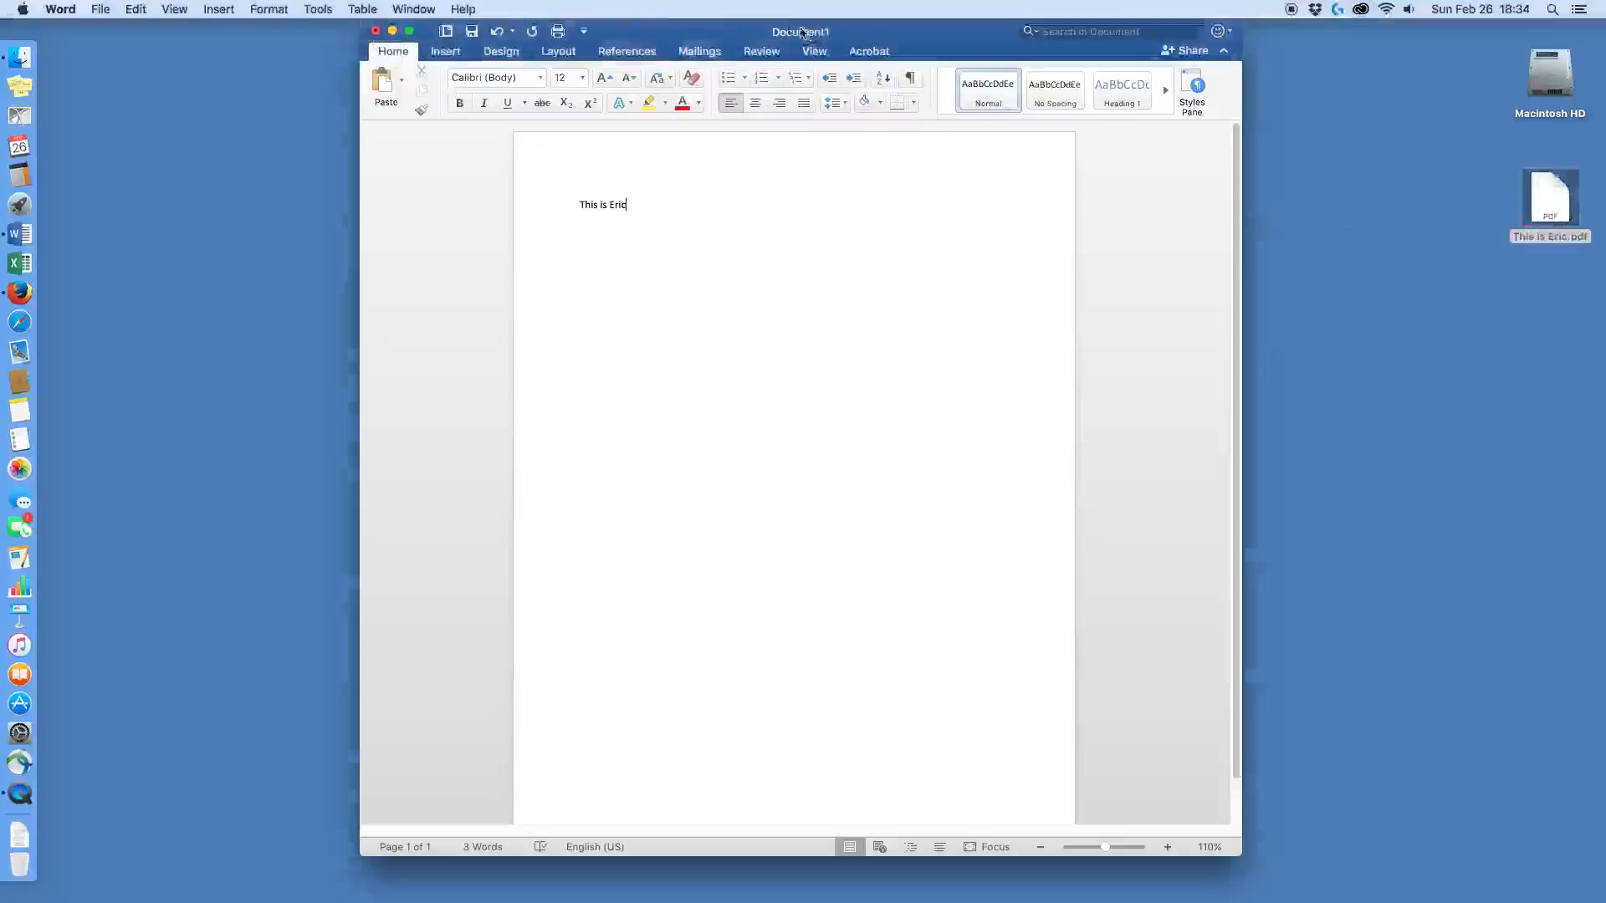
pyautogui.click(60, 10)
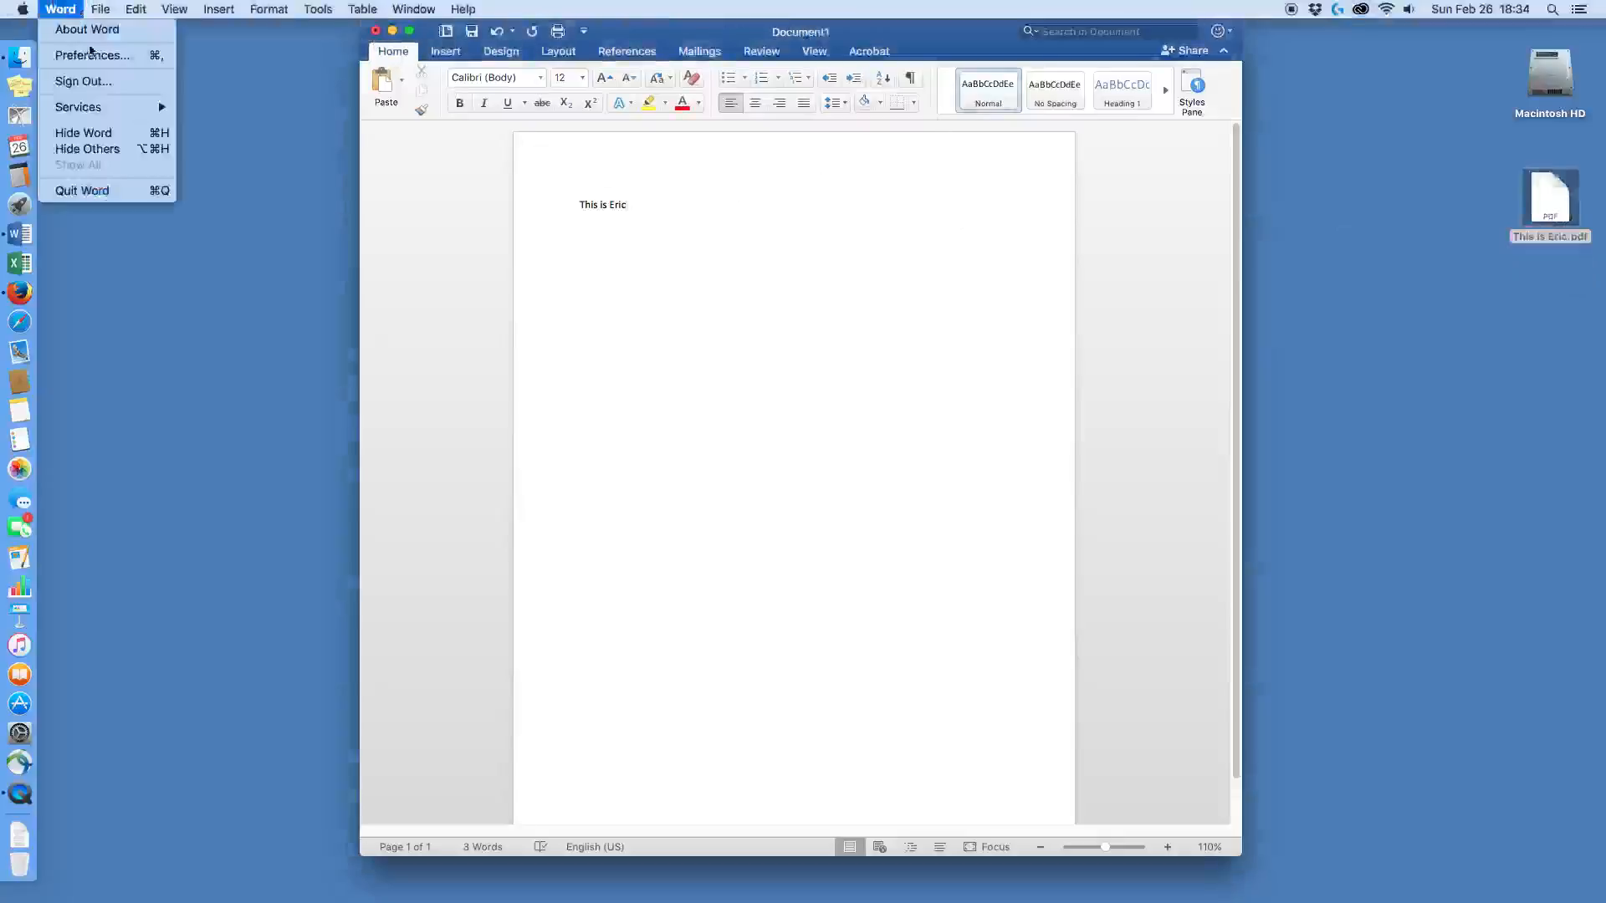
pyautogui.click(115, 192)
pyautogui.click(743, 146)
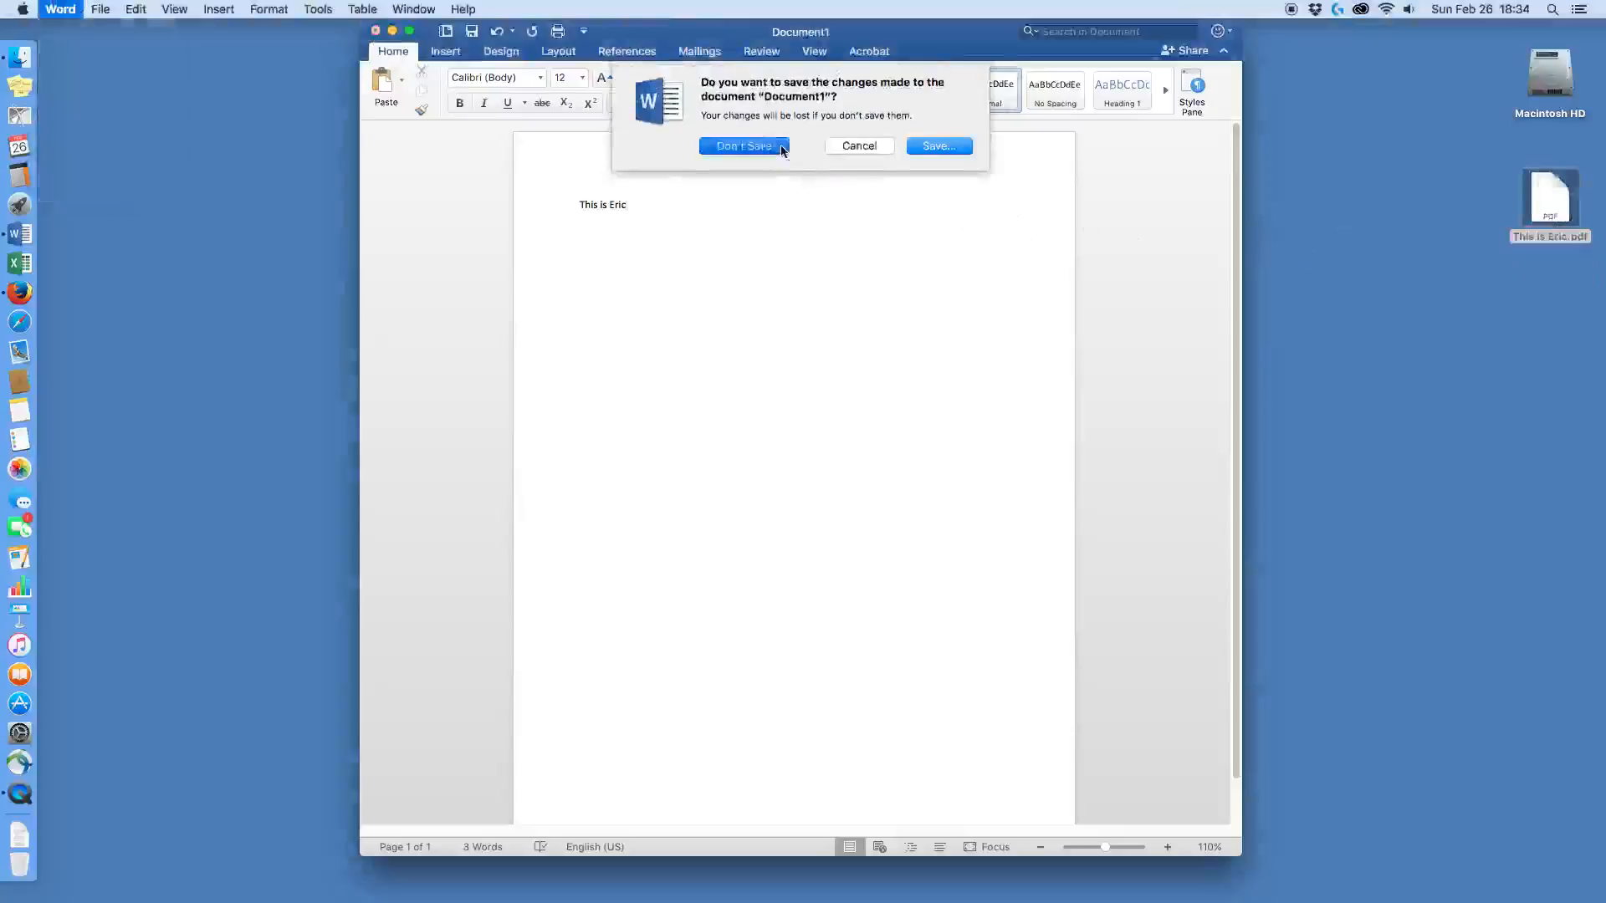
# - Open the exported PDF from the desktop in Acrobat Pro to check its text, and close it again
pyautogui.click(1546, 210)
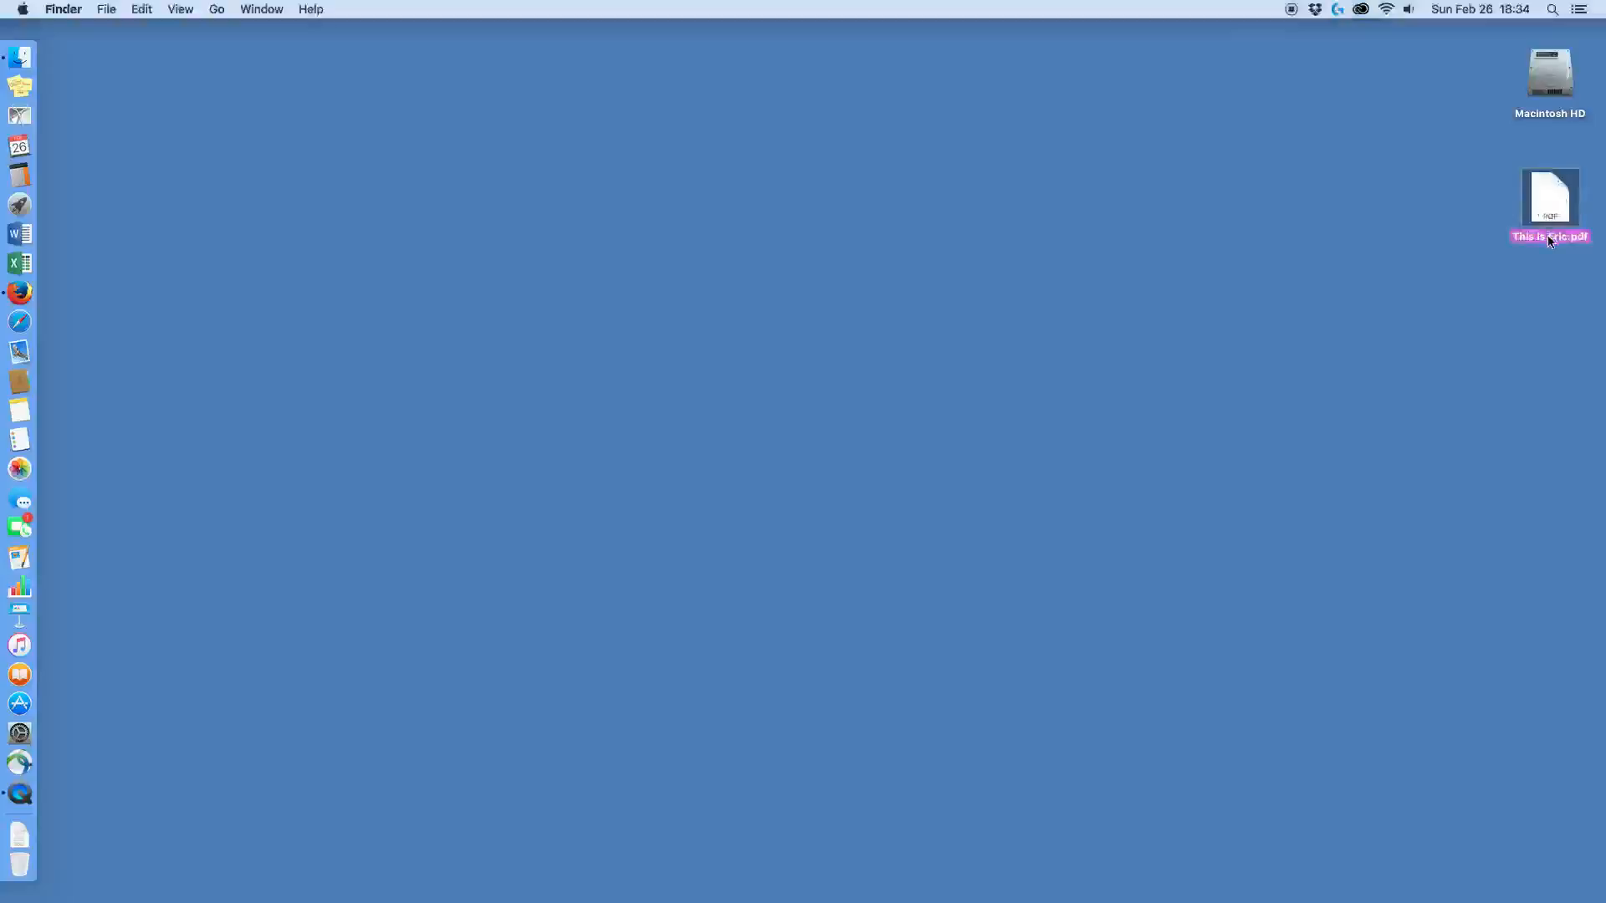
pyautogui.doubleClick(1549, 200)
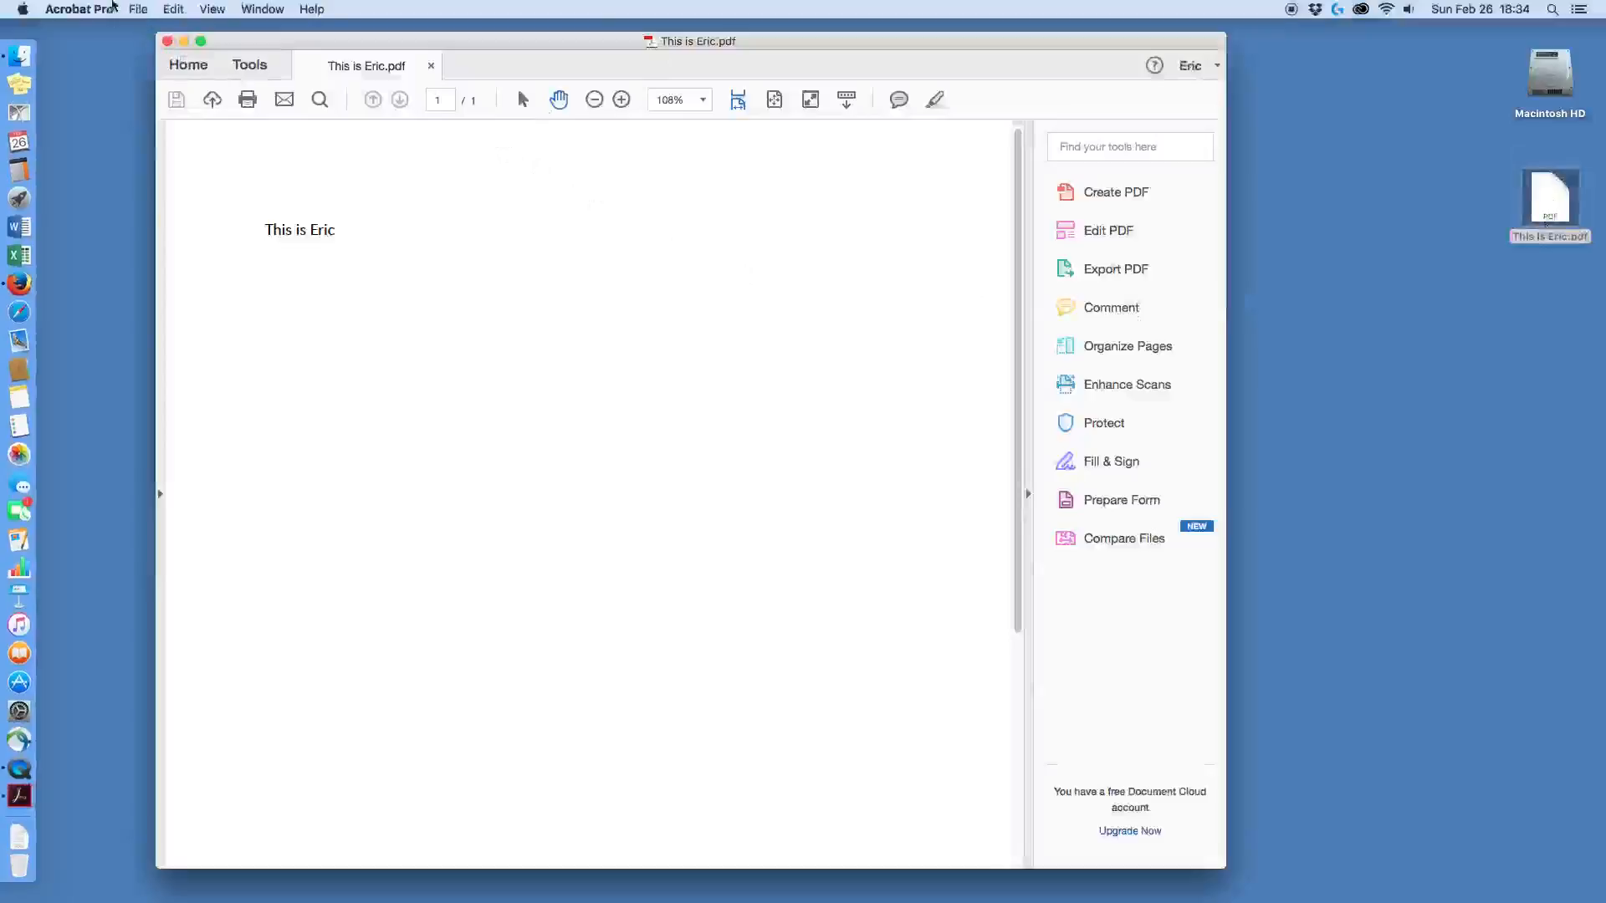
pyautogui.click(101, 9)
pyautogui.click(121, 181)
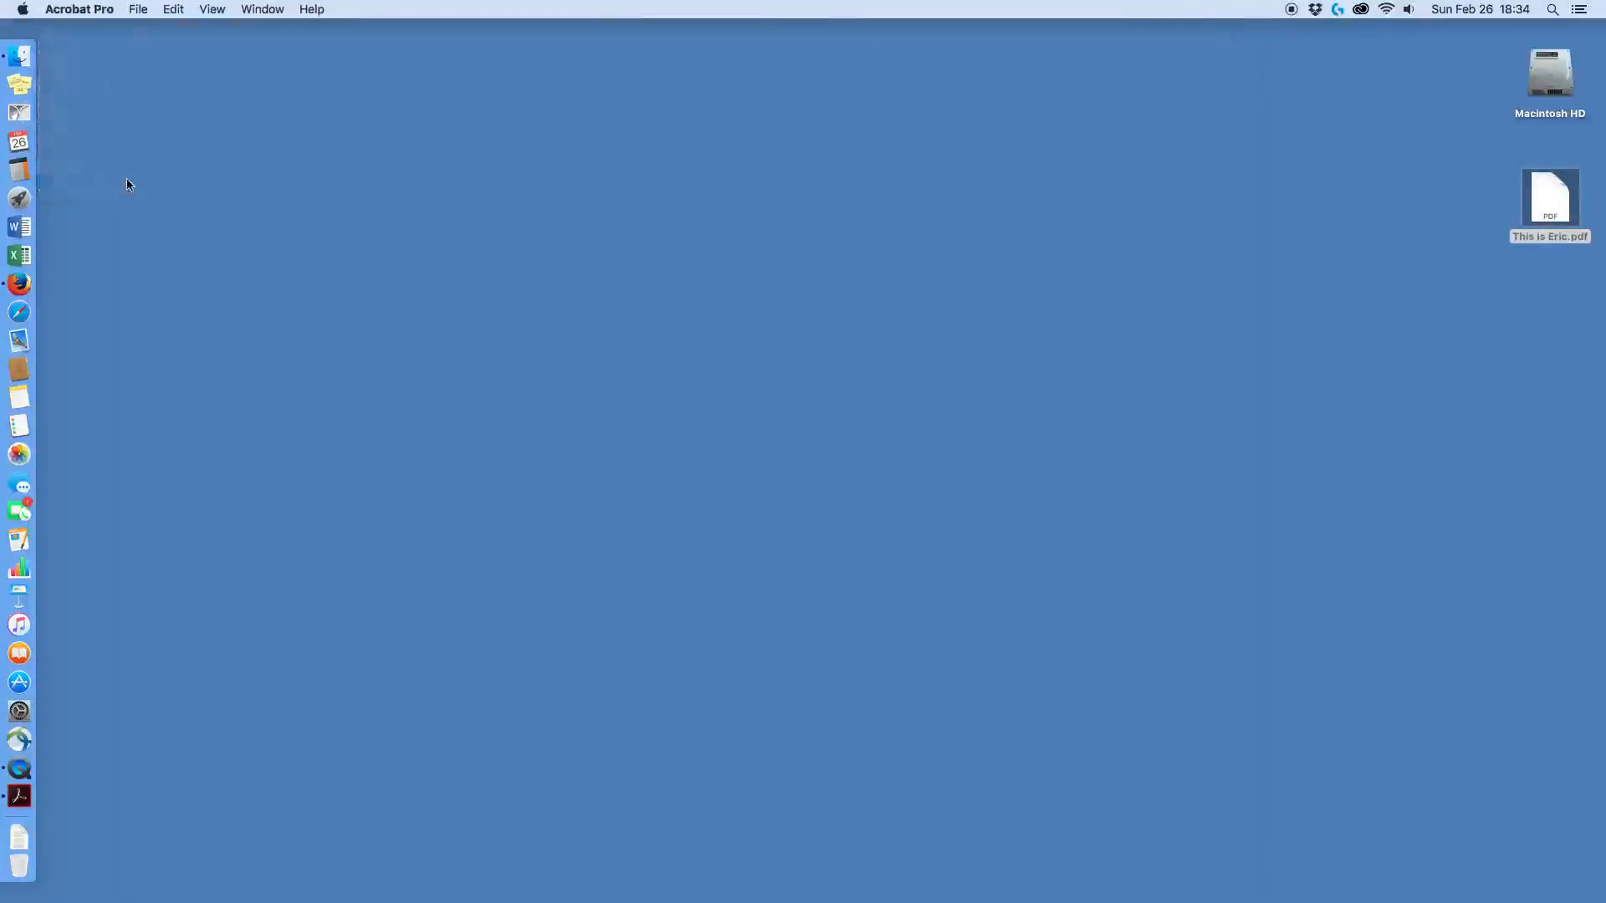
# - Switch to Excel, create a blank workbook and move its window clear of the Dock
pyautogui.click(25, 267)
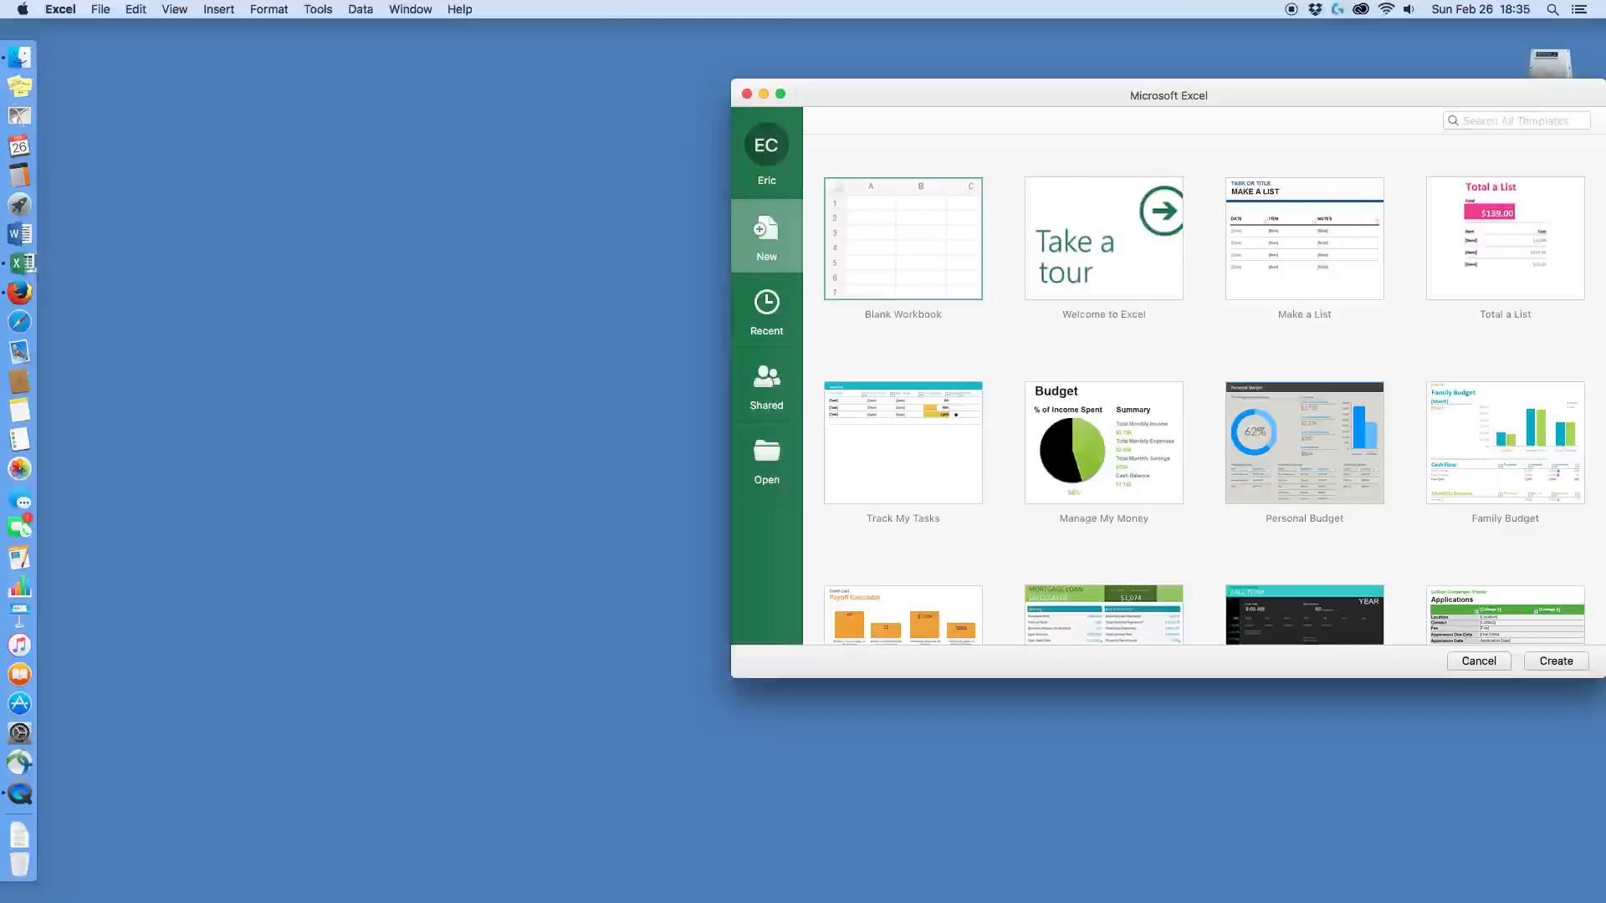
pyautogui.click(1544, 659)
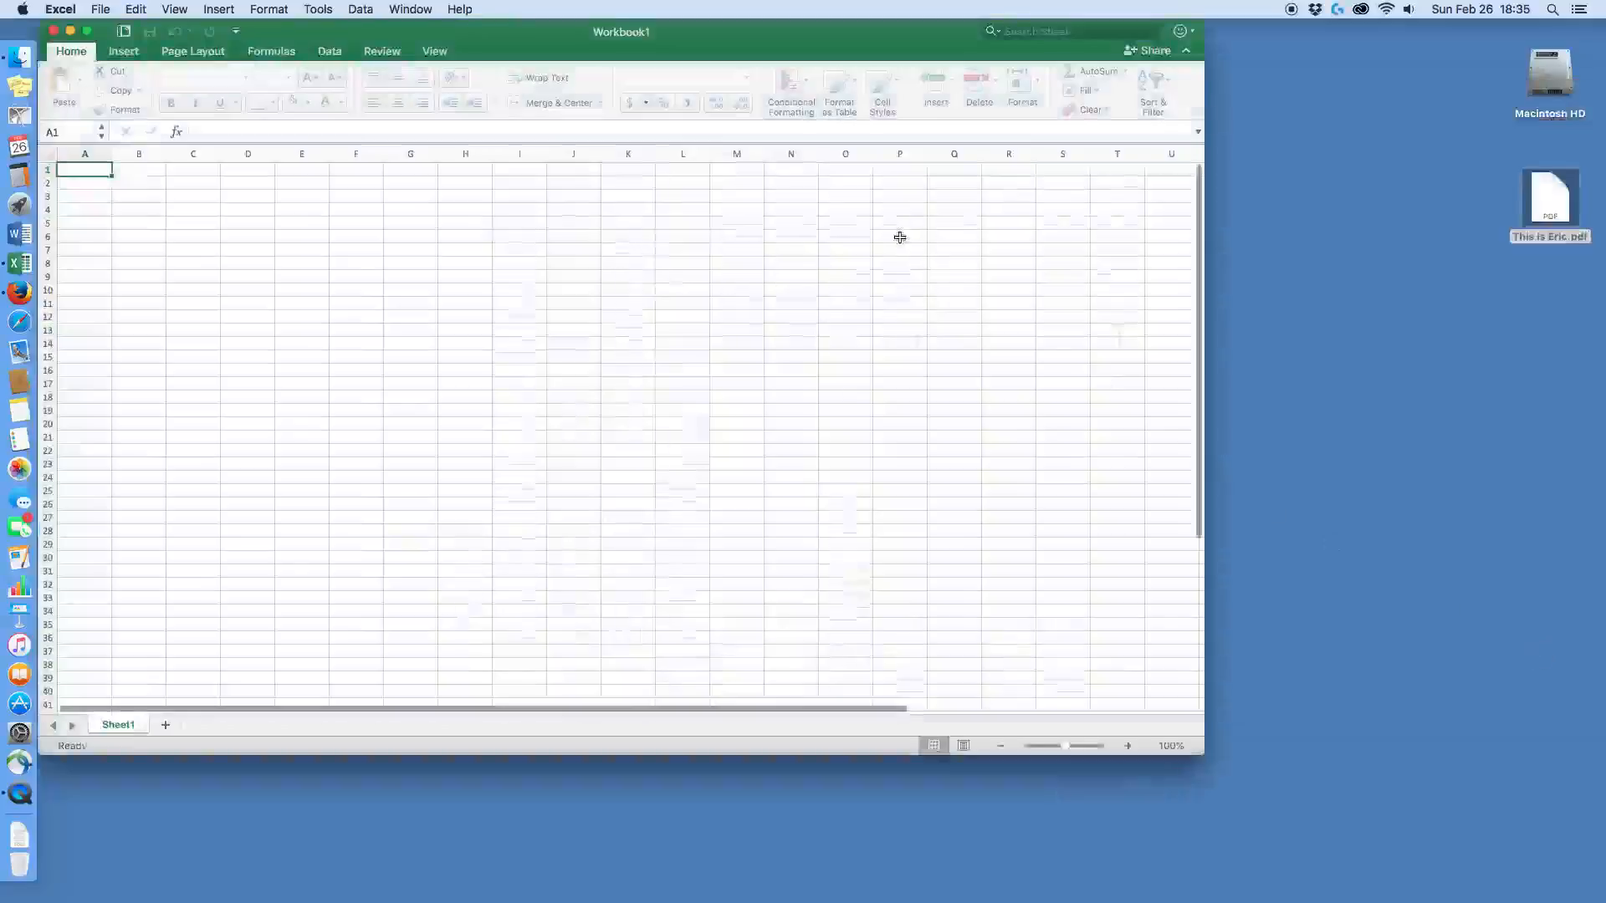
pyautogui.moveTo(731, 39); pyautogui.dragTo(868, 53)
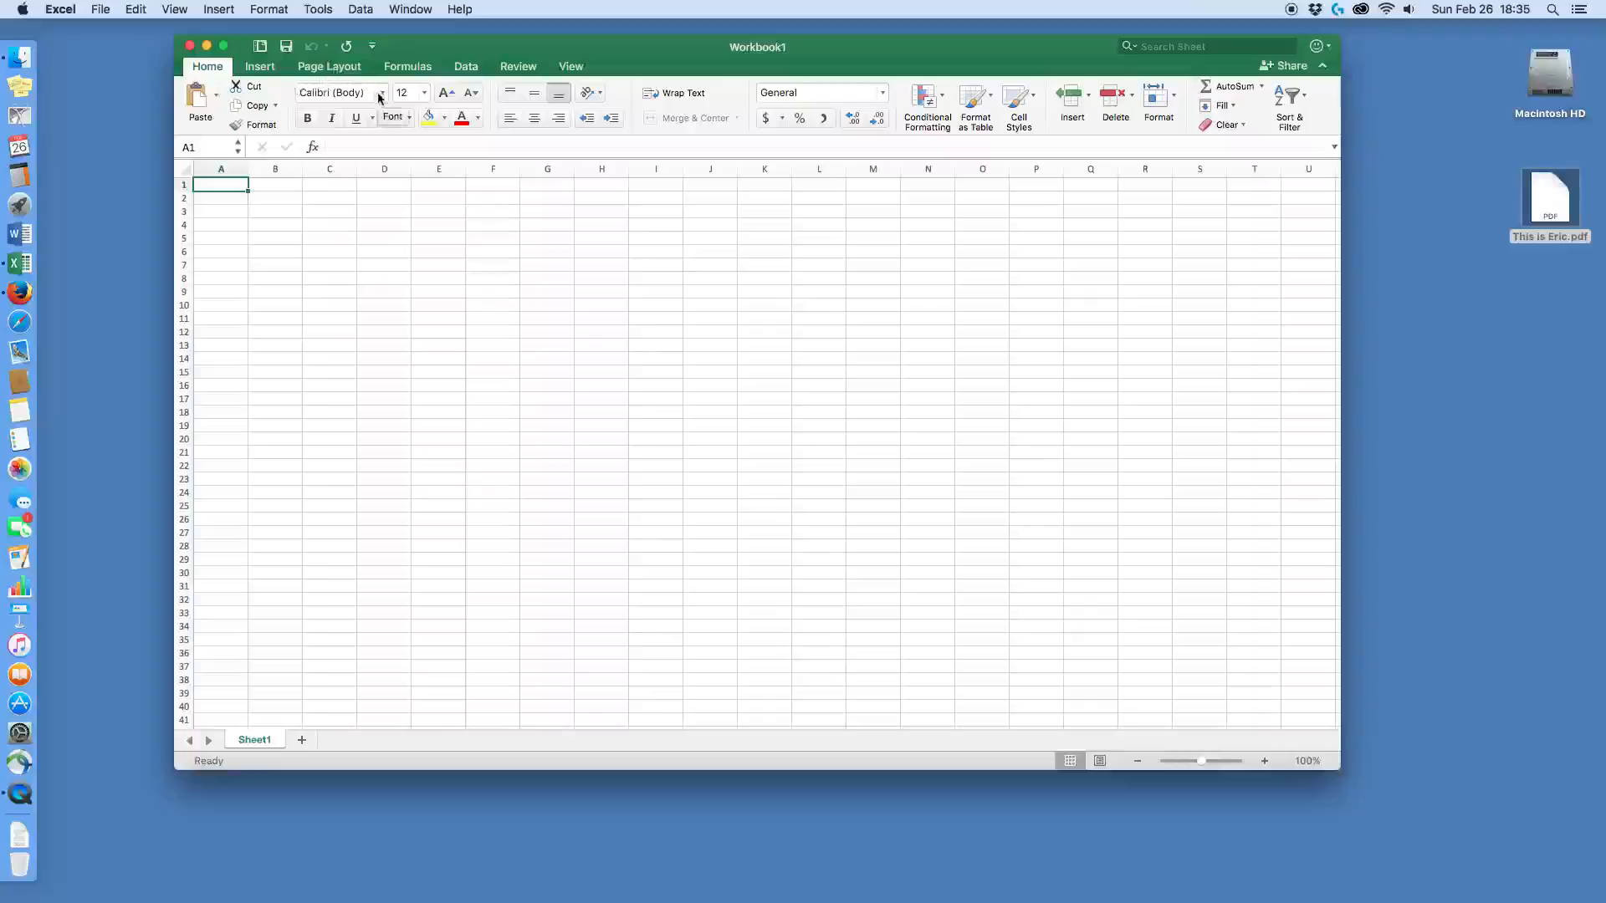
# - Enter the letters E, R, O and C in cells A1 to D1
pyautogui.write('E')
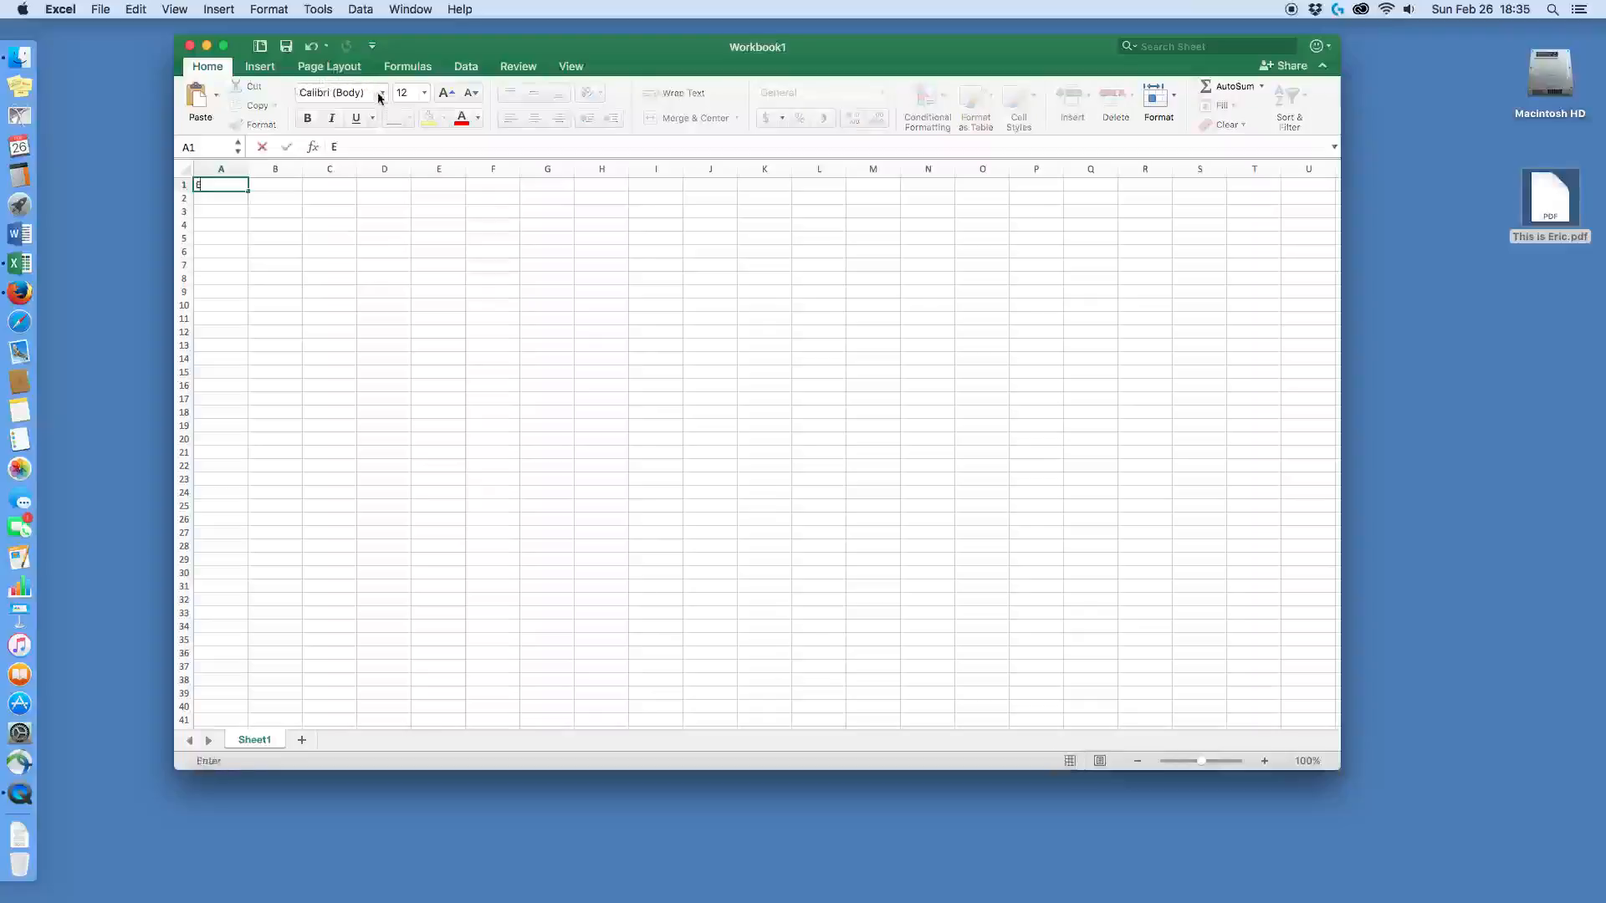
pyautogui.press('Tab')
pyautogui.write('R')
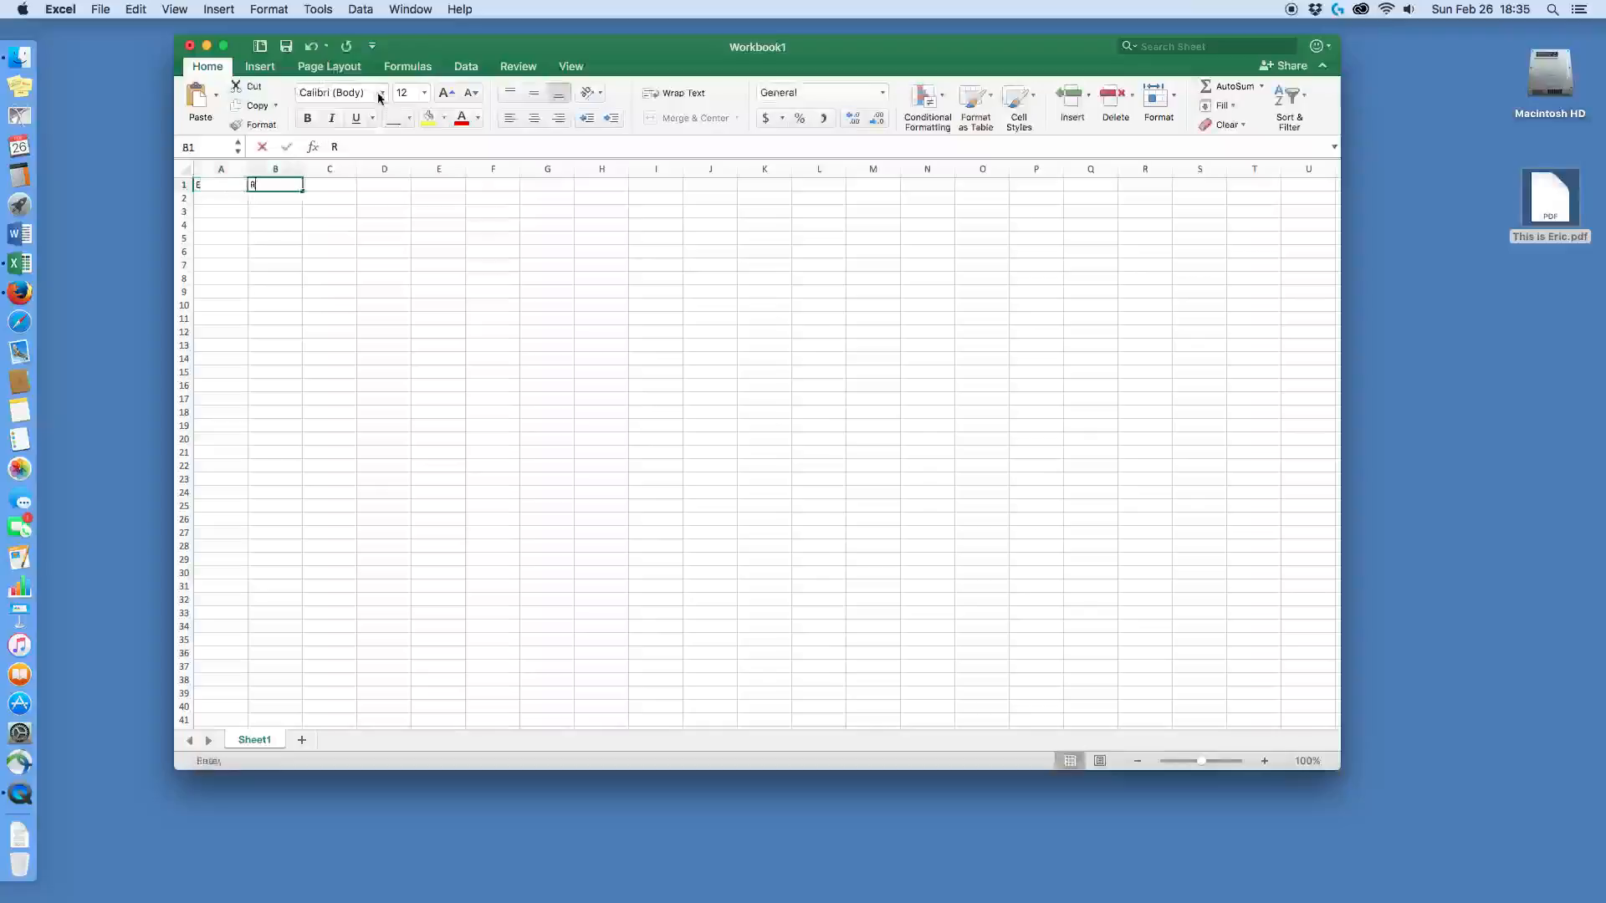
pyautogui.press('Tab')
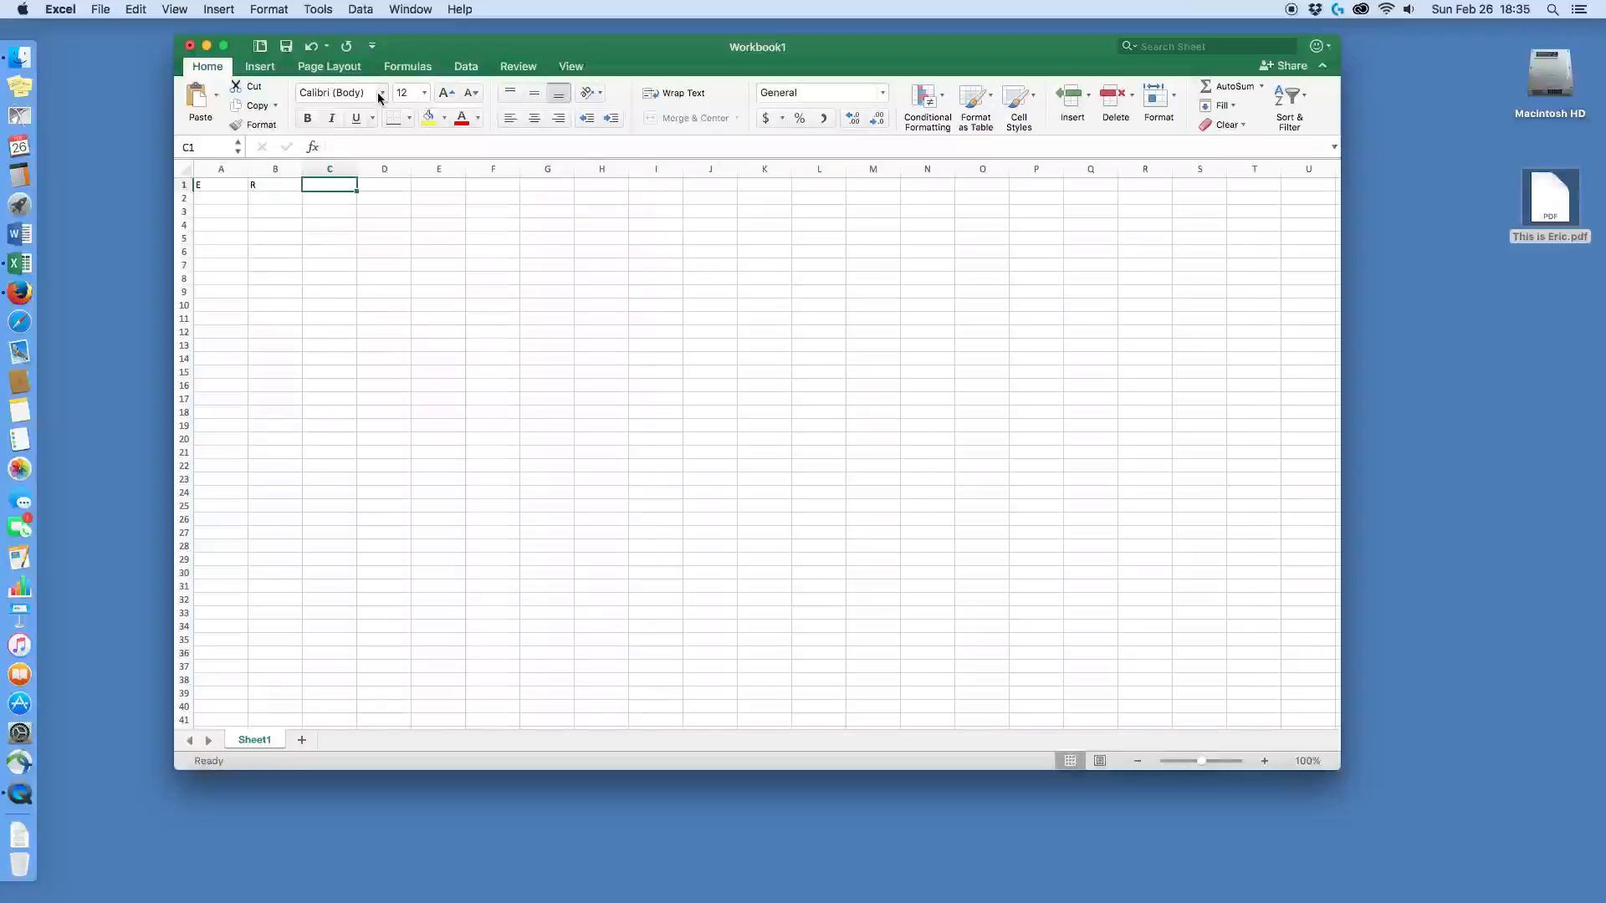
pyautogui.write('O')
pyautogui.press('Tab')
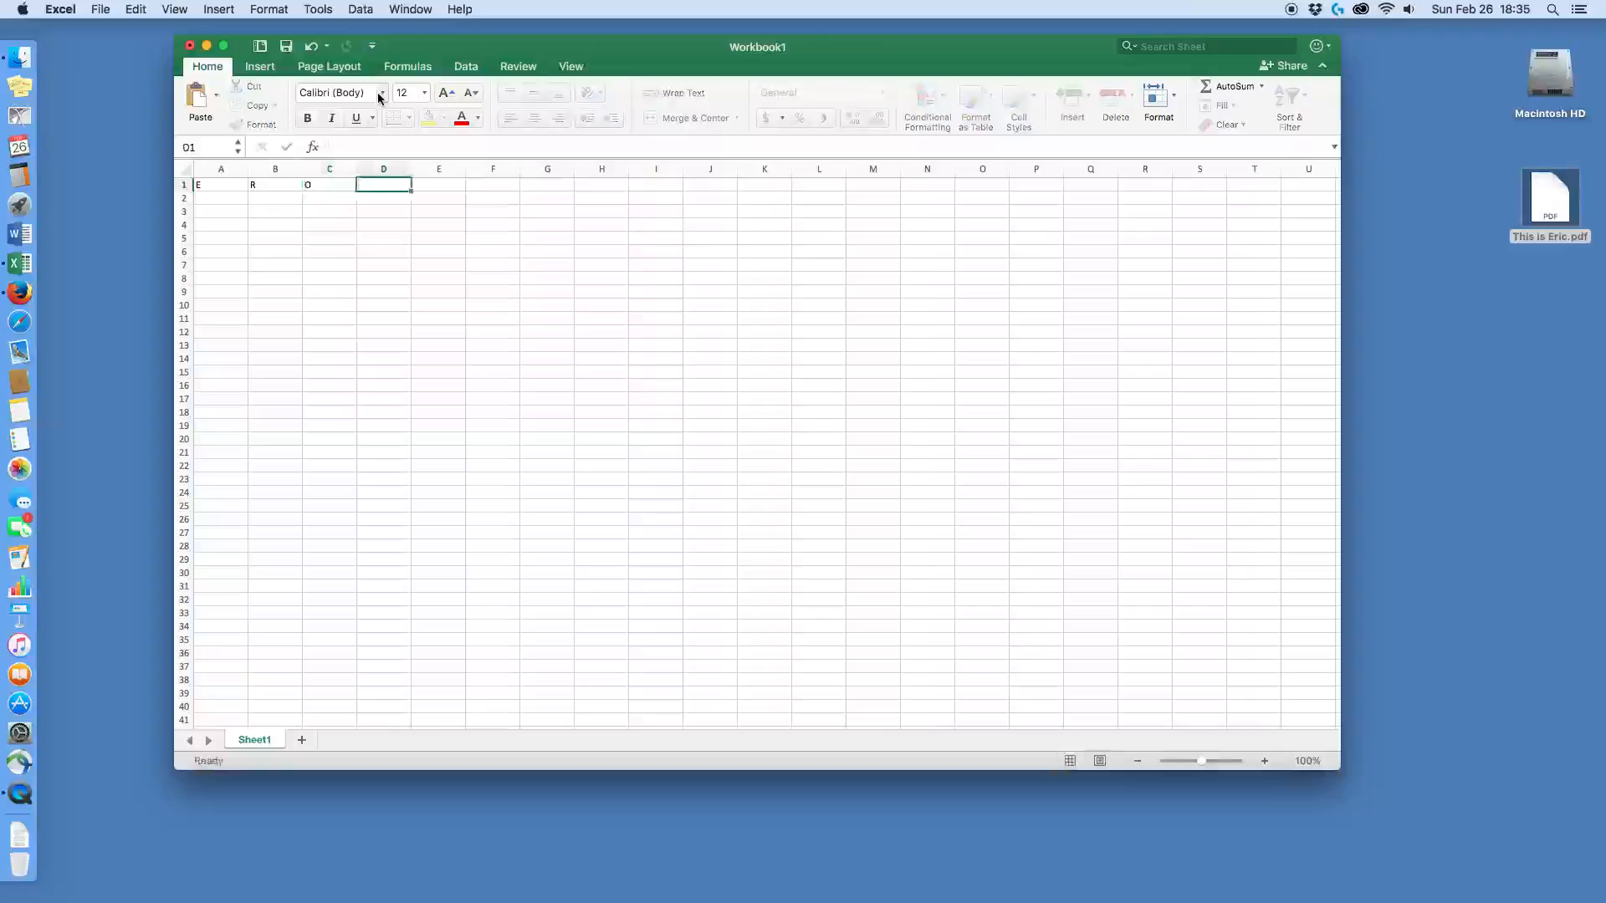
pyautogui.write('C')
# - Select the cell range A1:E3 around the entered letters
pyautogui.click(425, 213)
pyautogui.moveTo(423, 218); pyautogui.dragTo(229, 151)
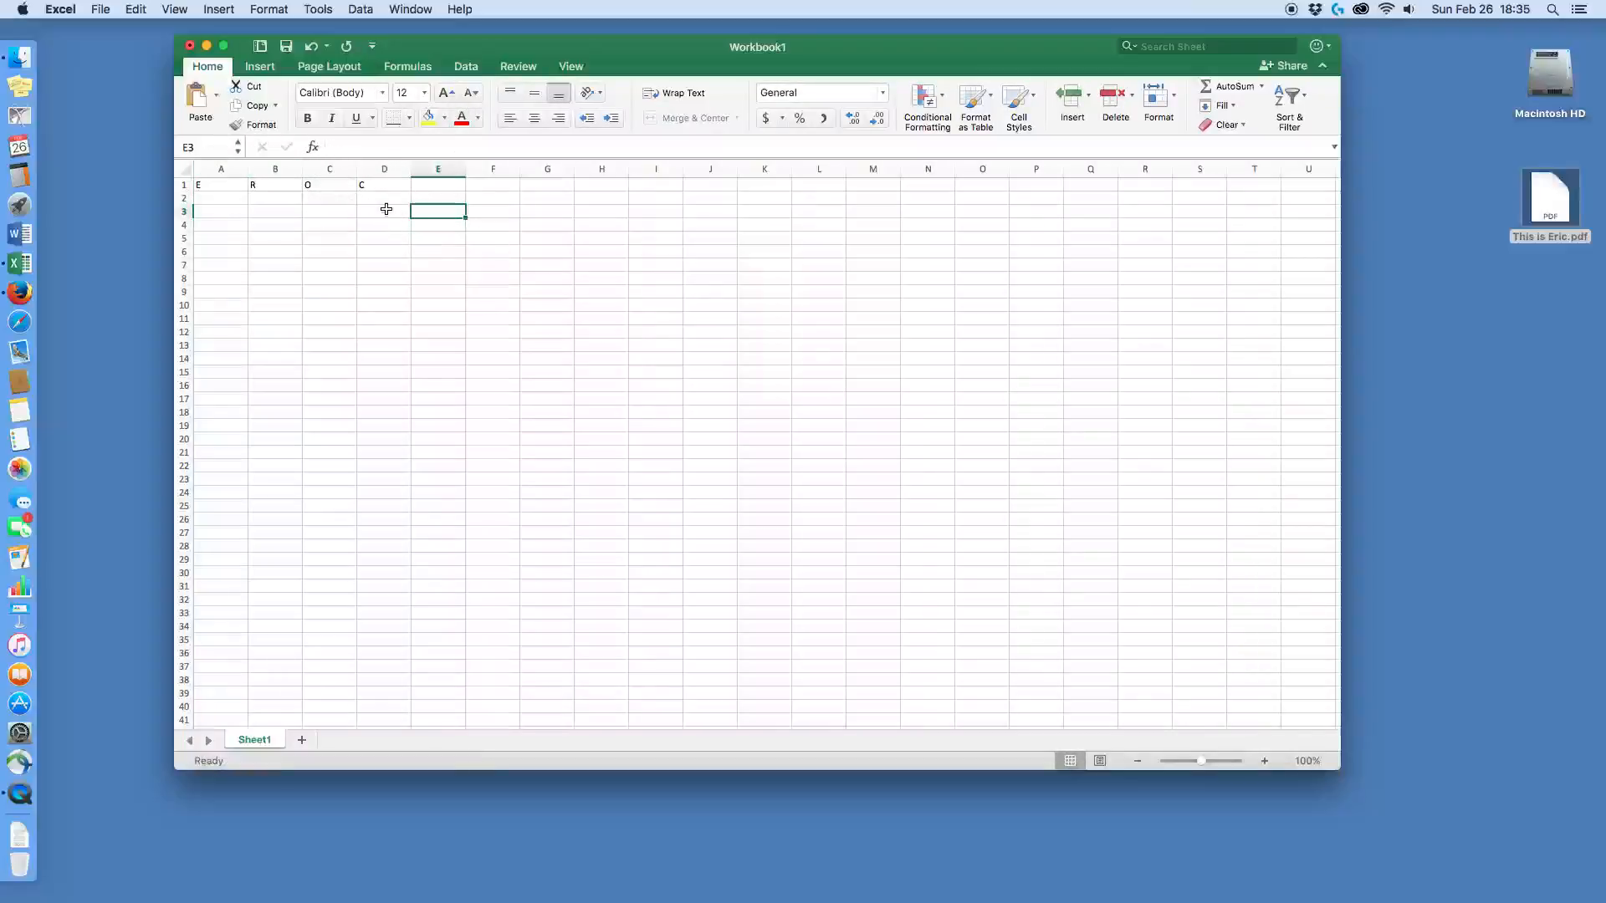
pyautogui.hotkey('shift', 'Up')
pyautogui.hotkey('shift', 'Up')
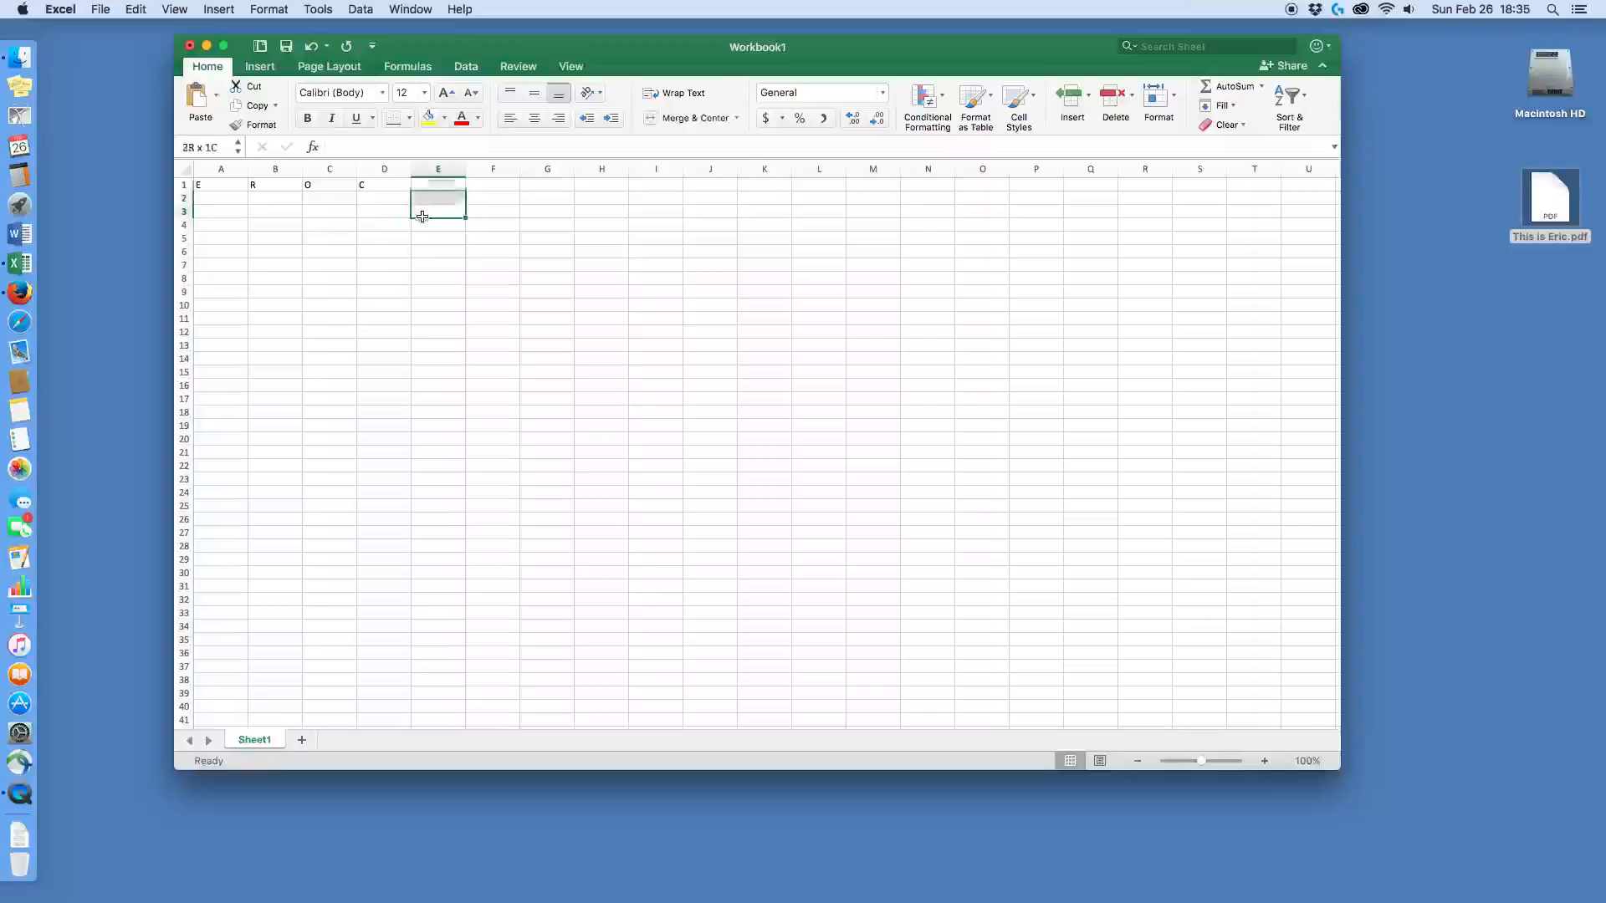
pyautogui.hotkey('shift', 'Left')
pyautogui.hotkey('shift', 'Left')
pyautogui.hotkey('shift', 'Left')
pyautogui.hotkey('shift', 'Left')
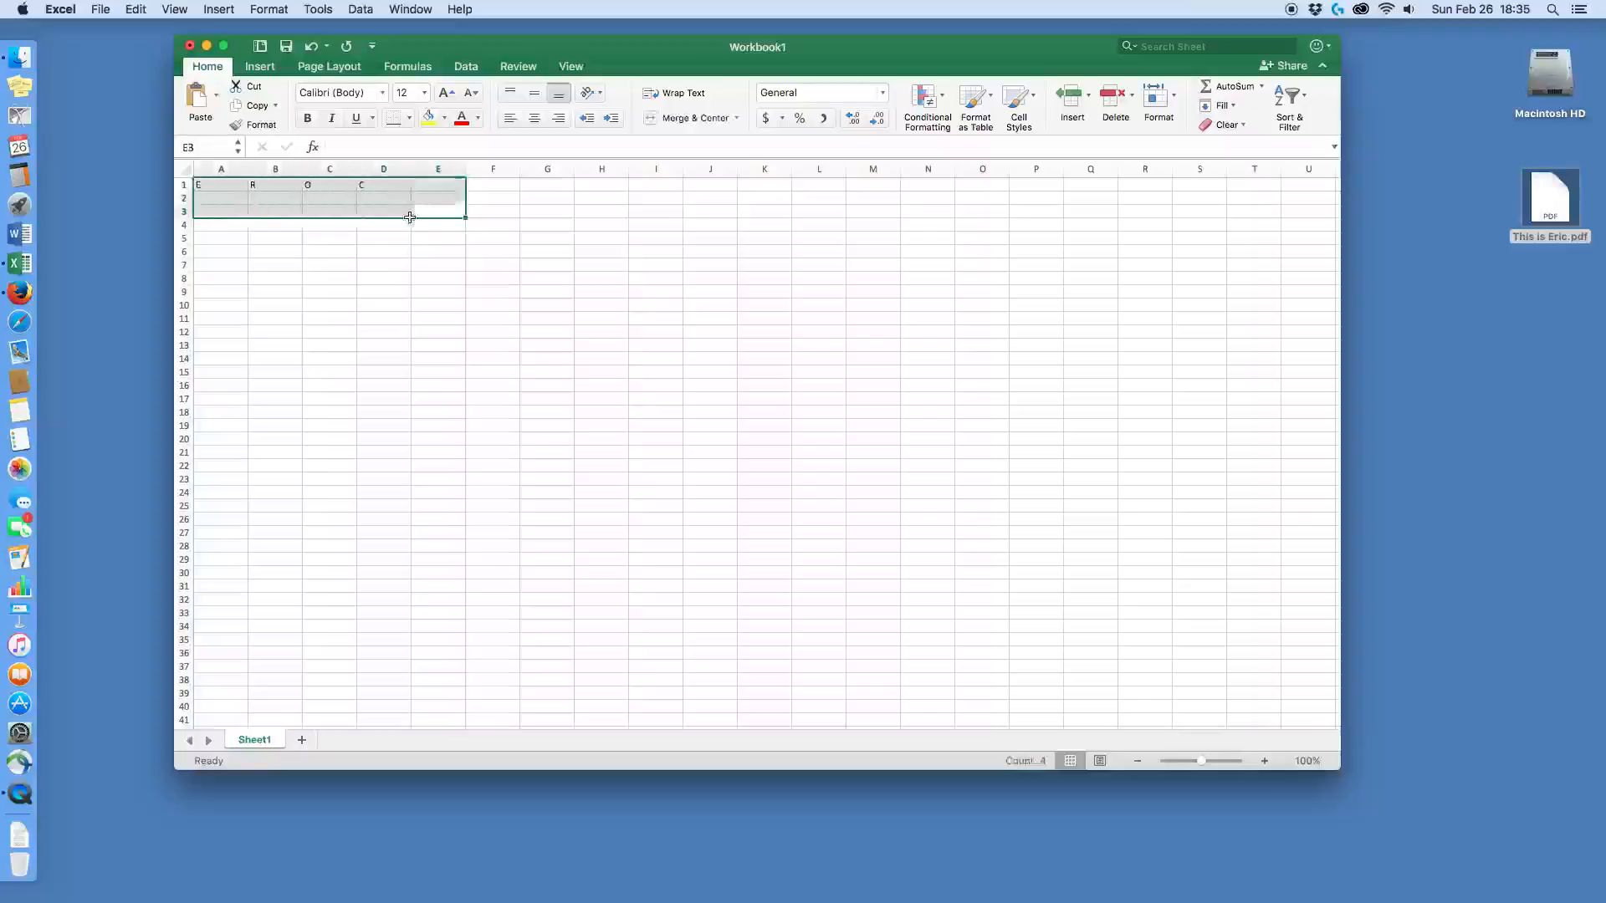
# - Save the worksheet as a PDF named Workbook1 on the Desktop using the print options
pyautogui.click(93, 10)
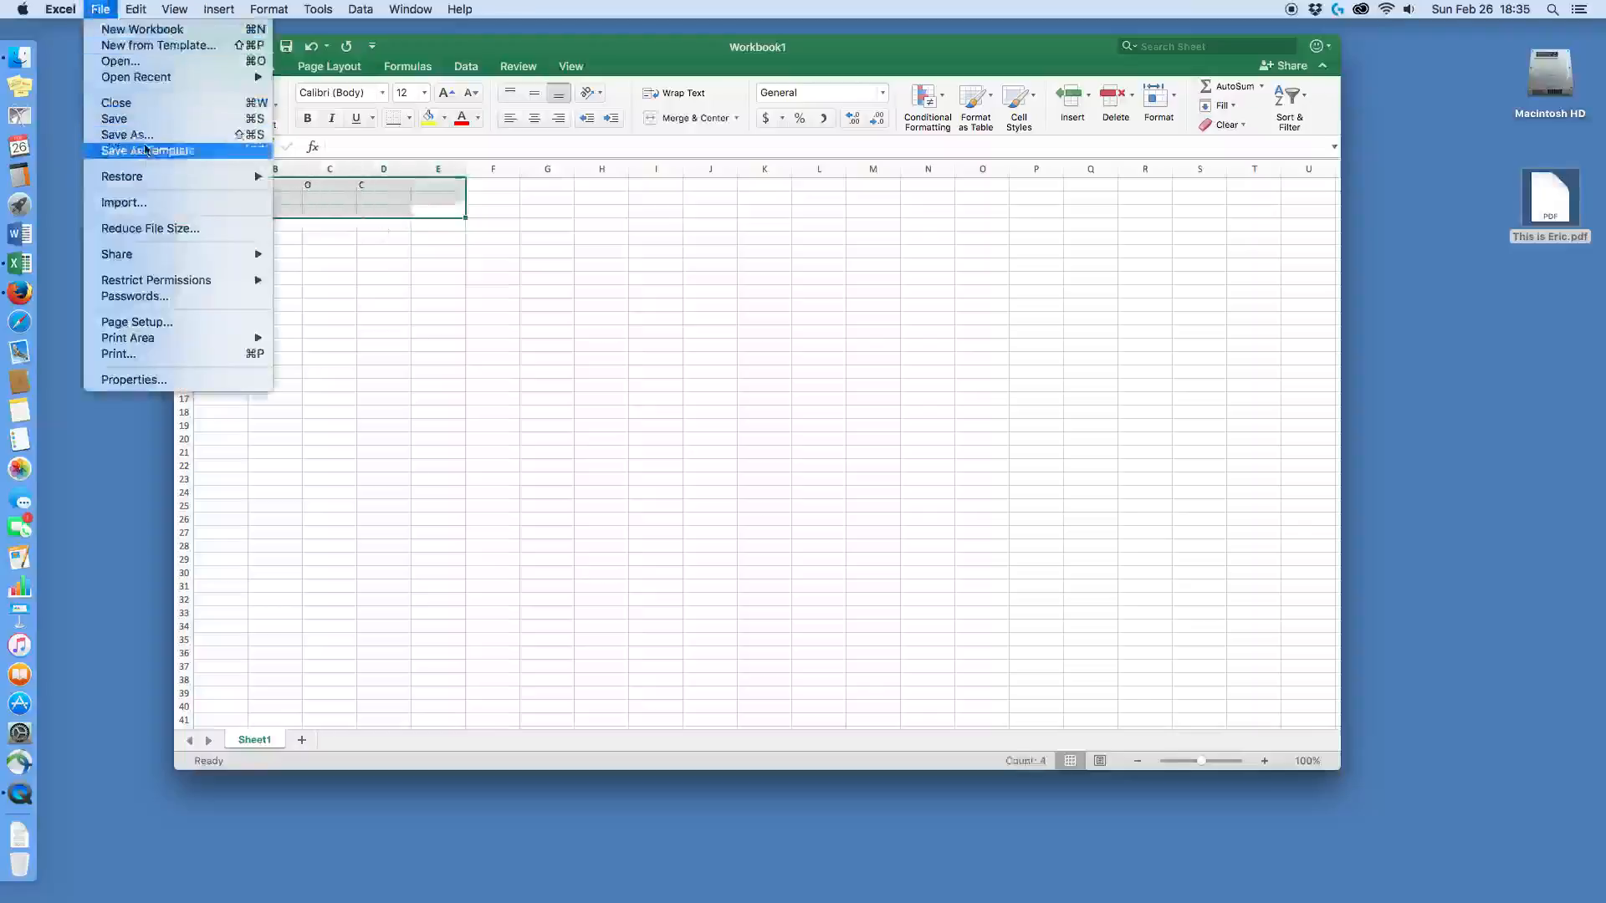
pyautogui.click(151, 354)
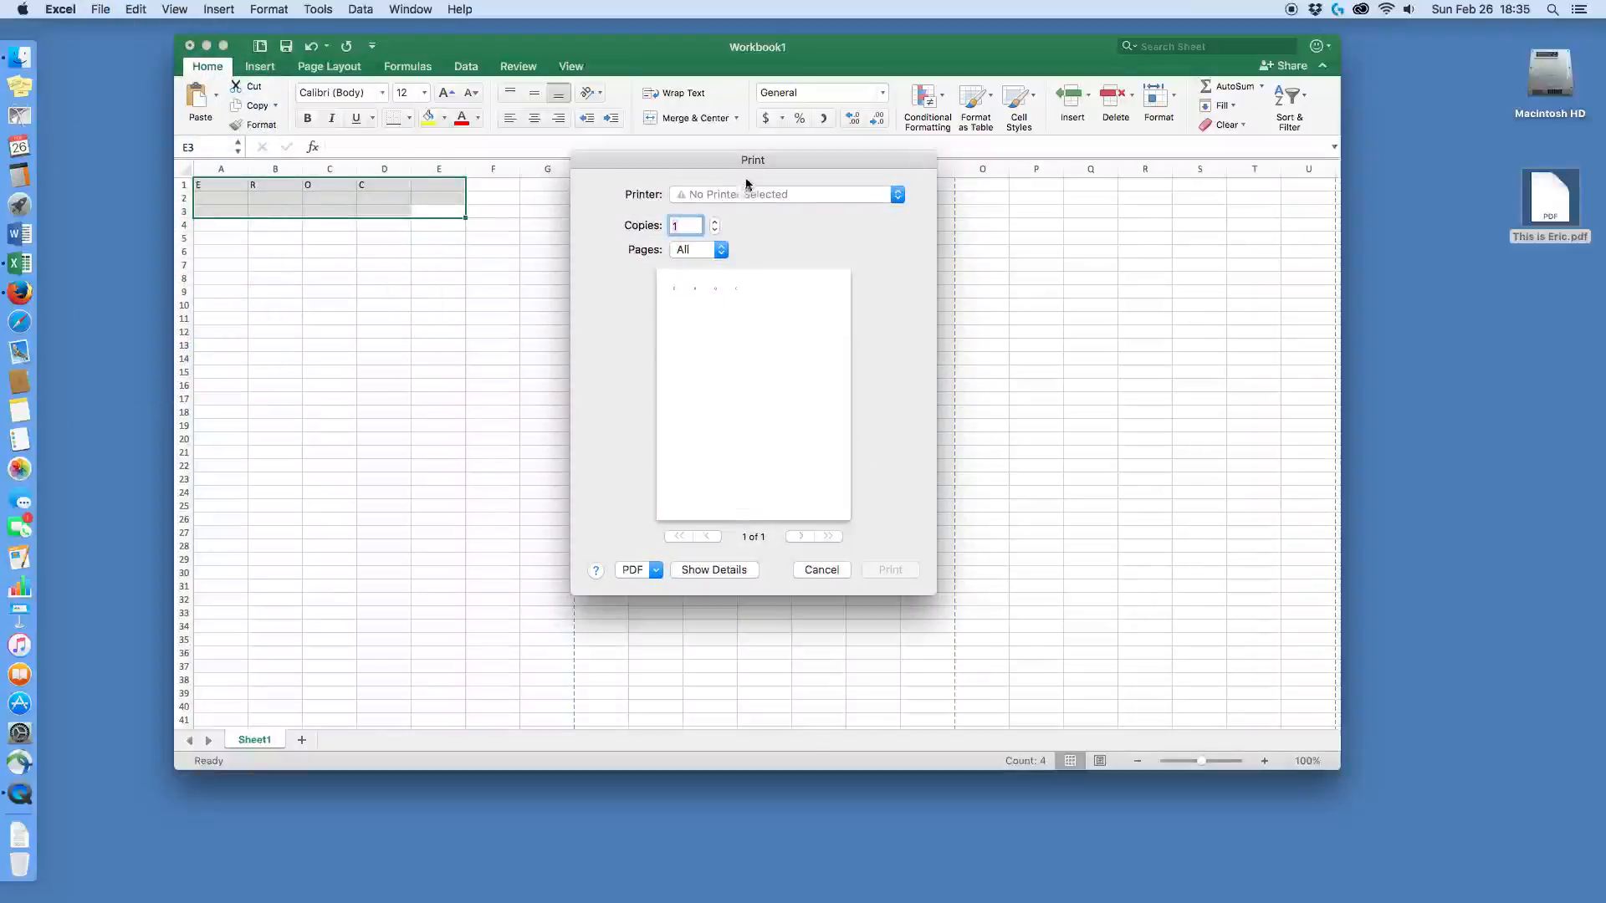
pyautogui.moveTo(752, 158); pyautogui.dragTo(736, 46)
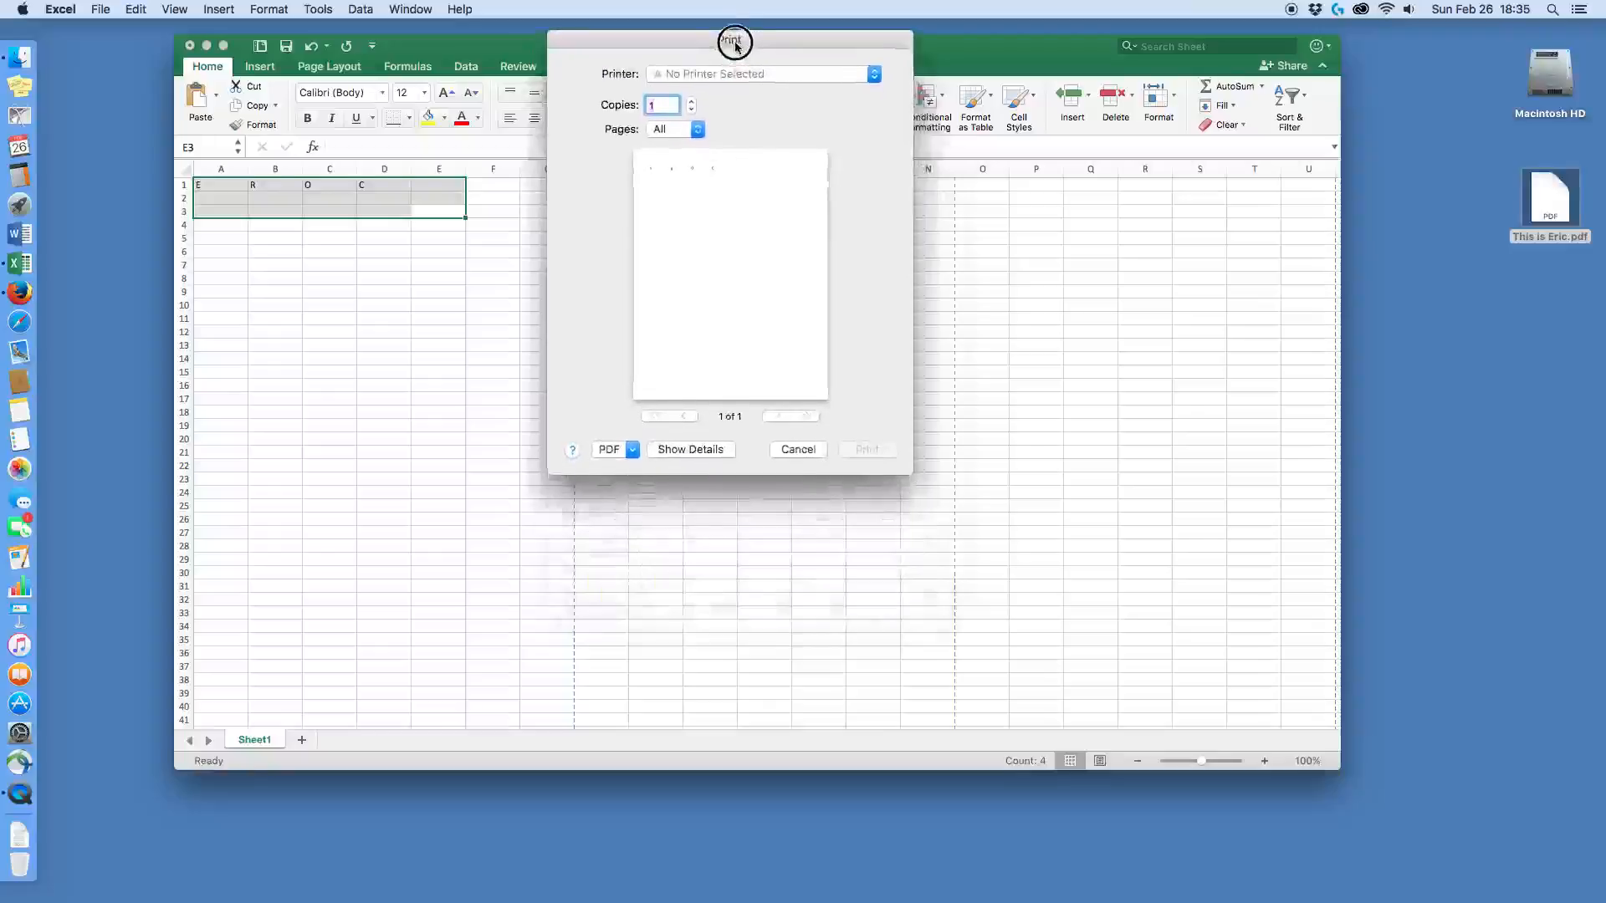
pyautogui.click(629, 452)
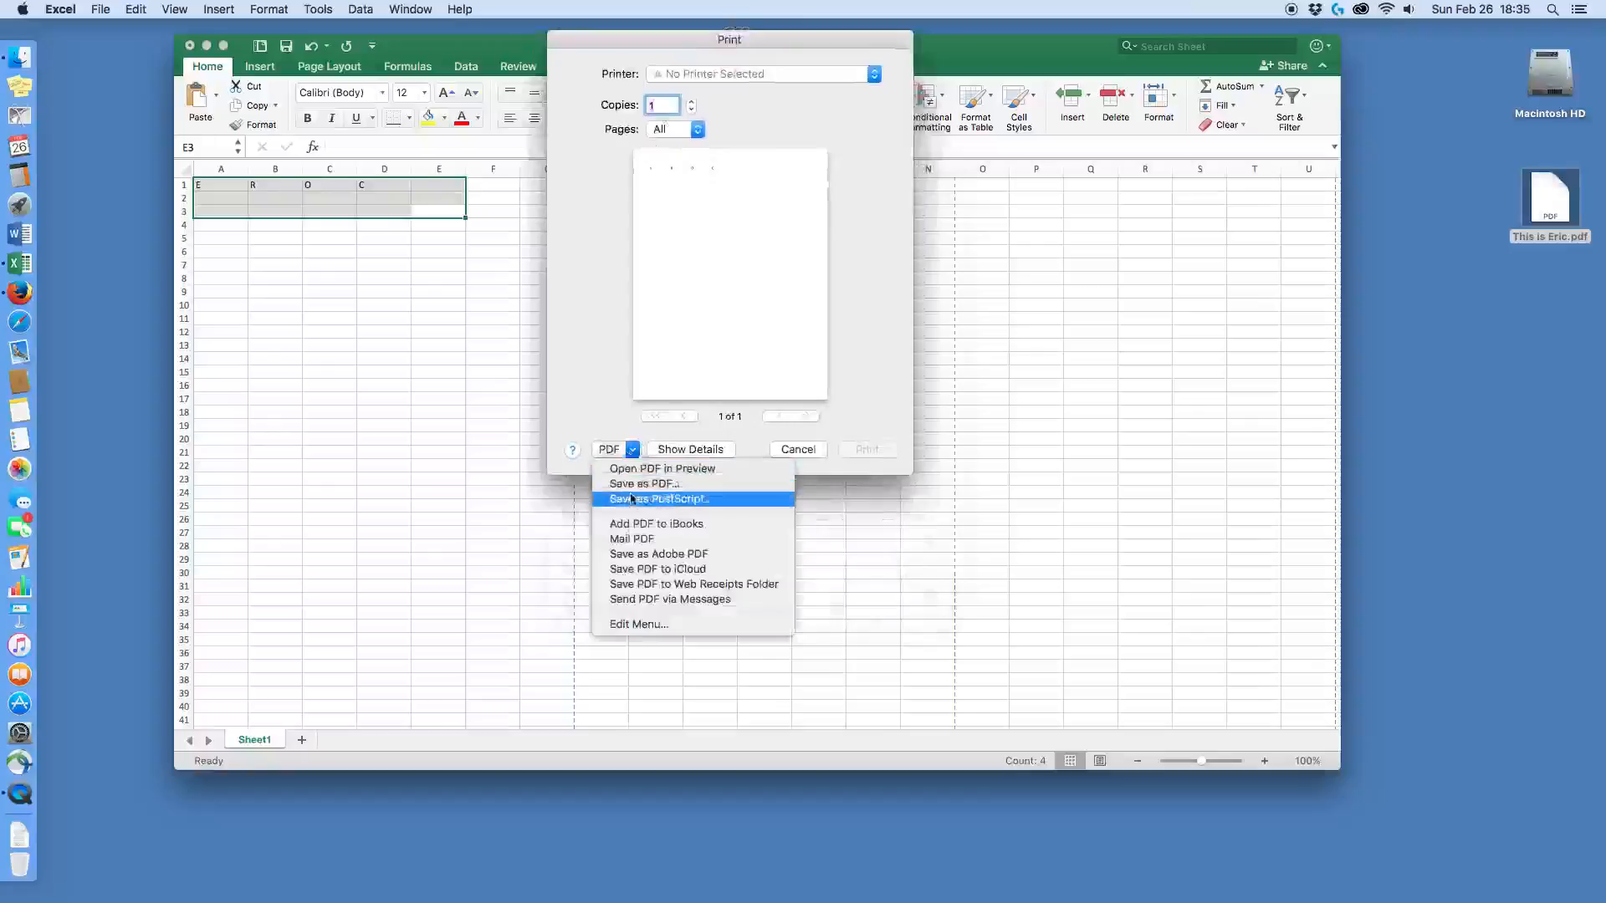
pyautogui.click(637, 486)
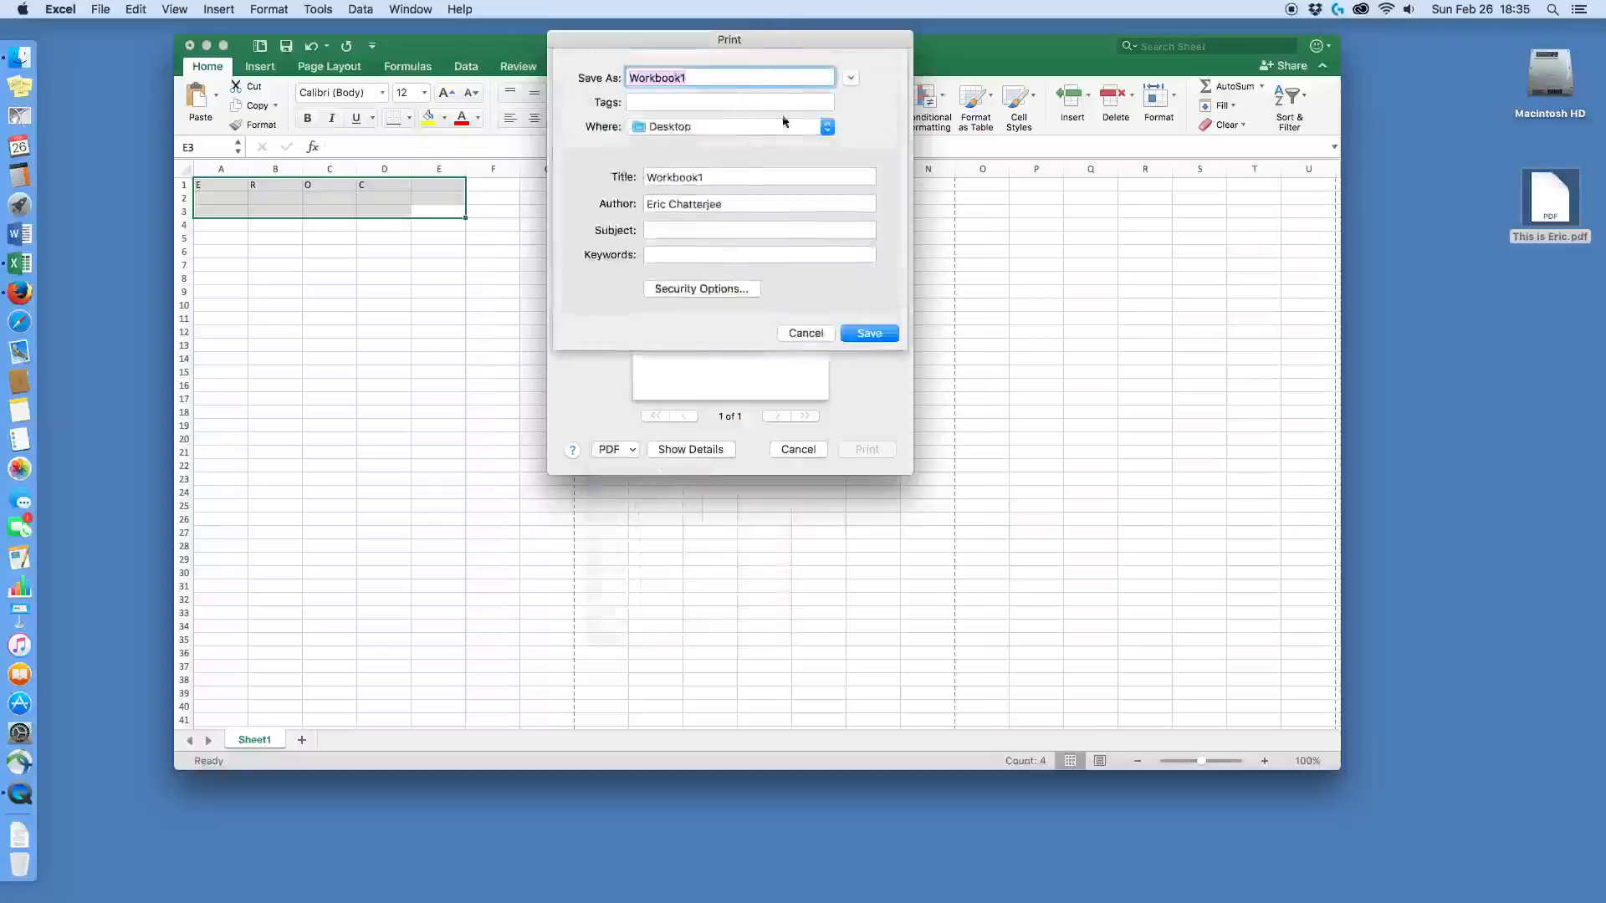
pyautogui.click(867, 333)
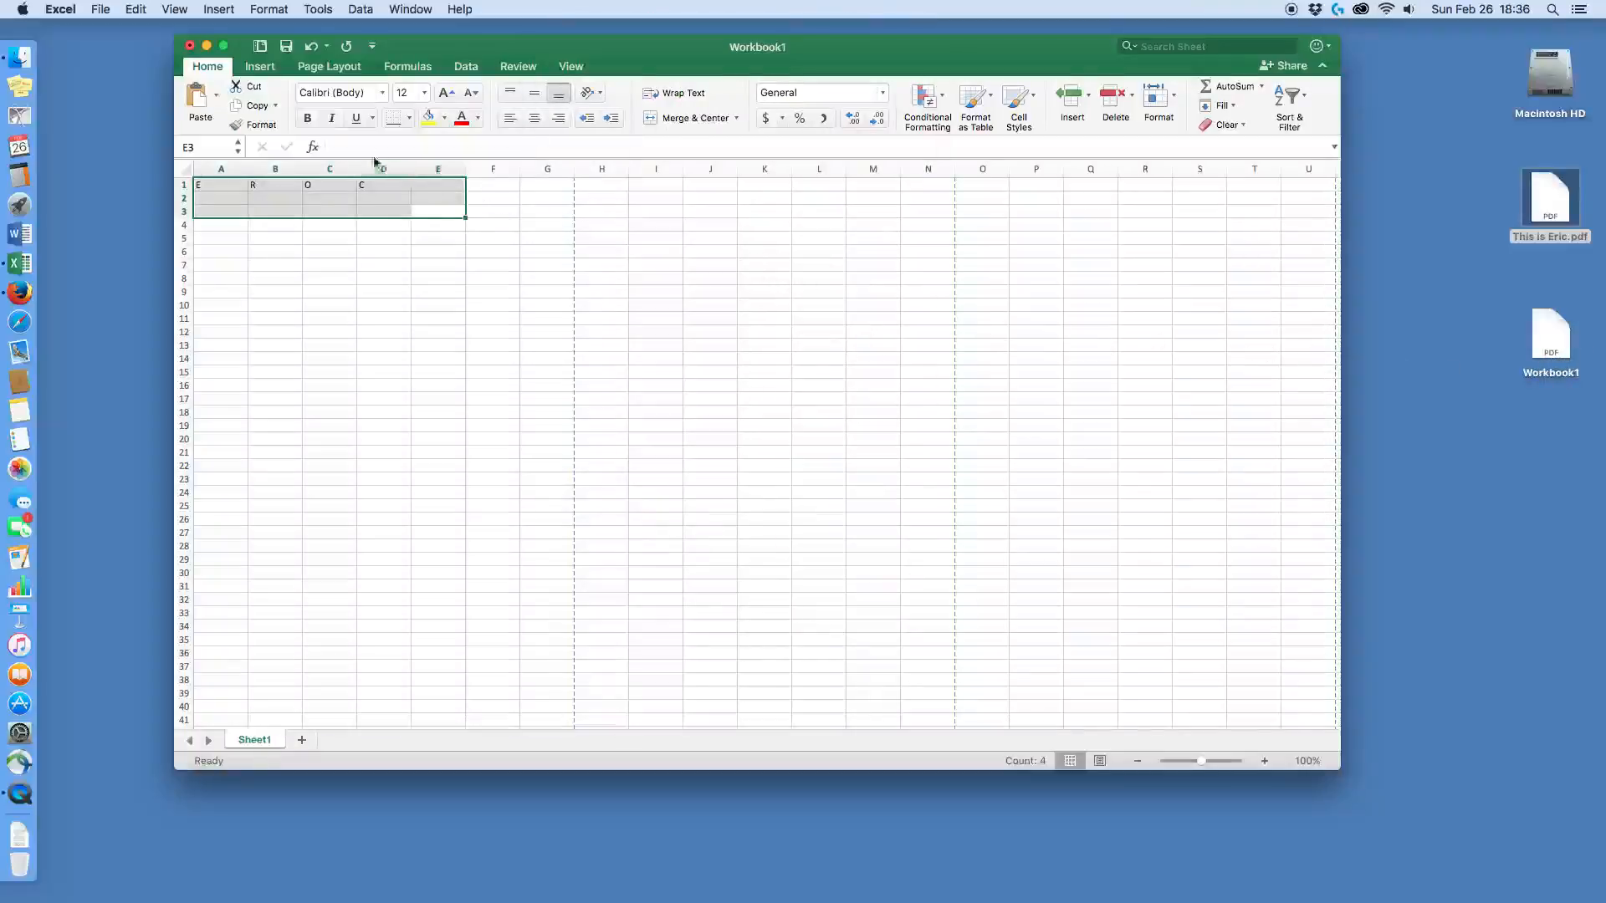
# - Quit Excel without saving the changes to Workbook1
pyautogui.click(55, 7)
pyautogui.click(76, 176)
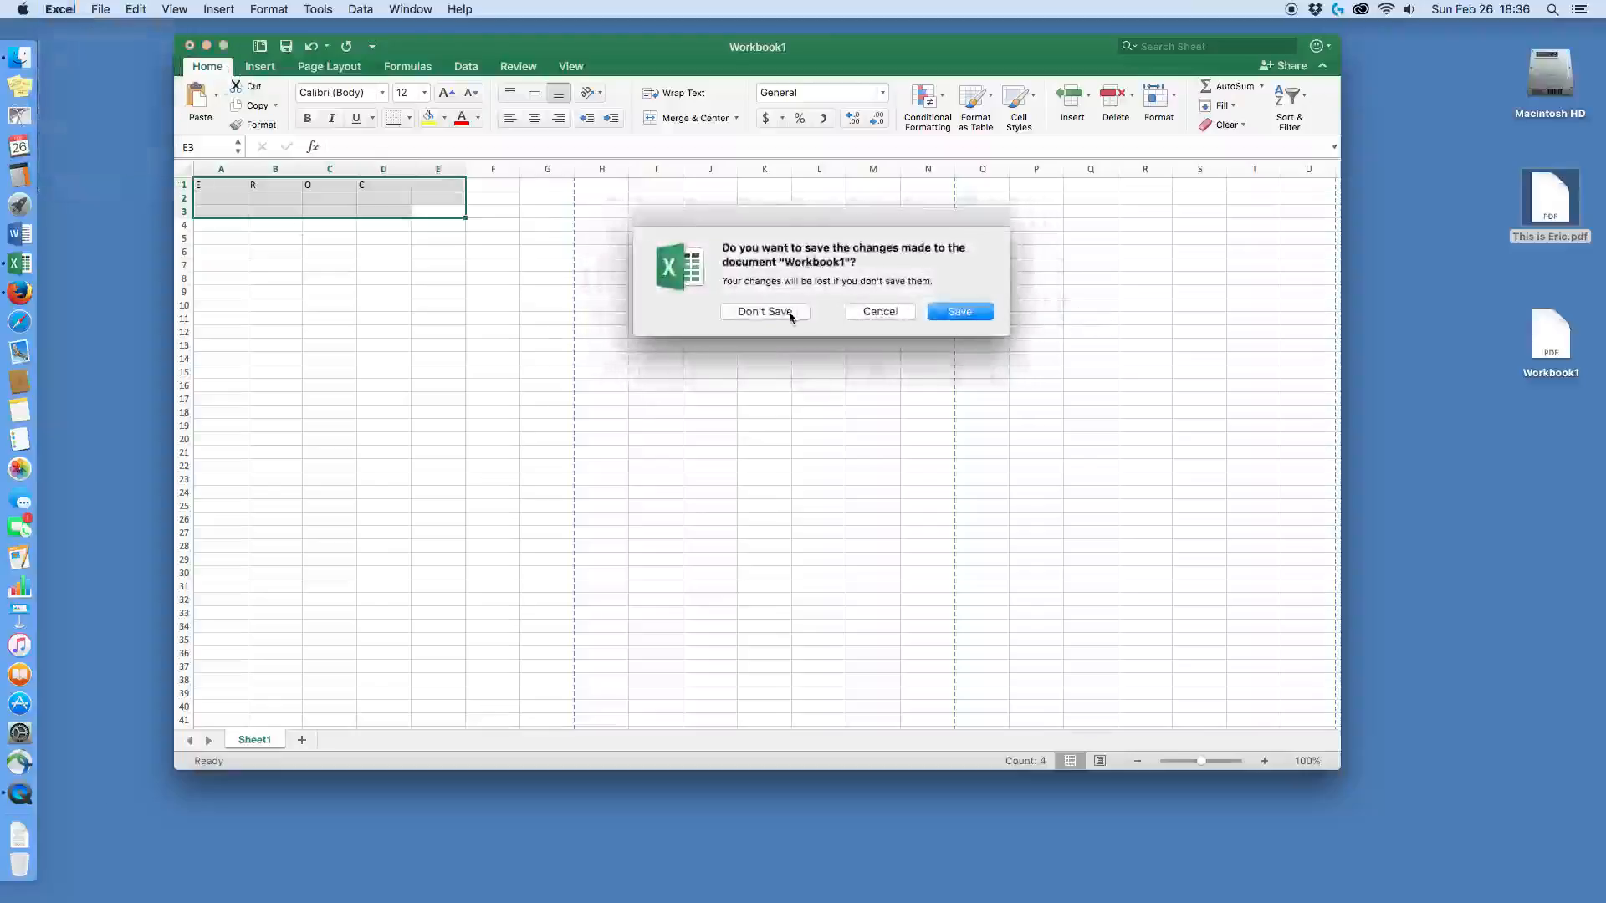
pyautogui.click(765, 311)
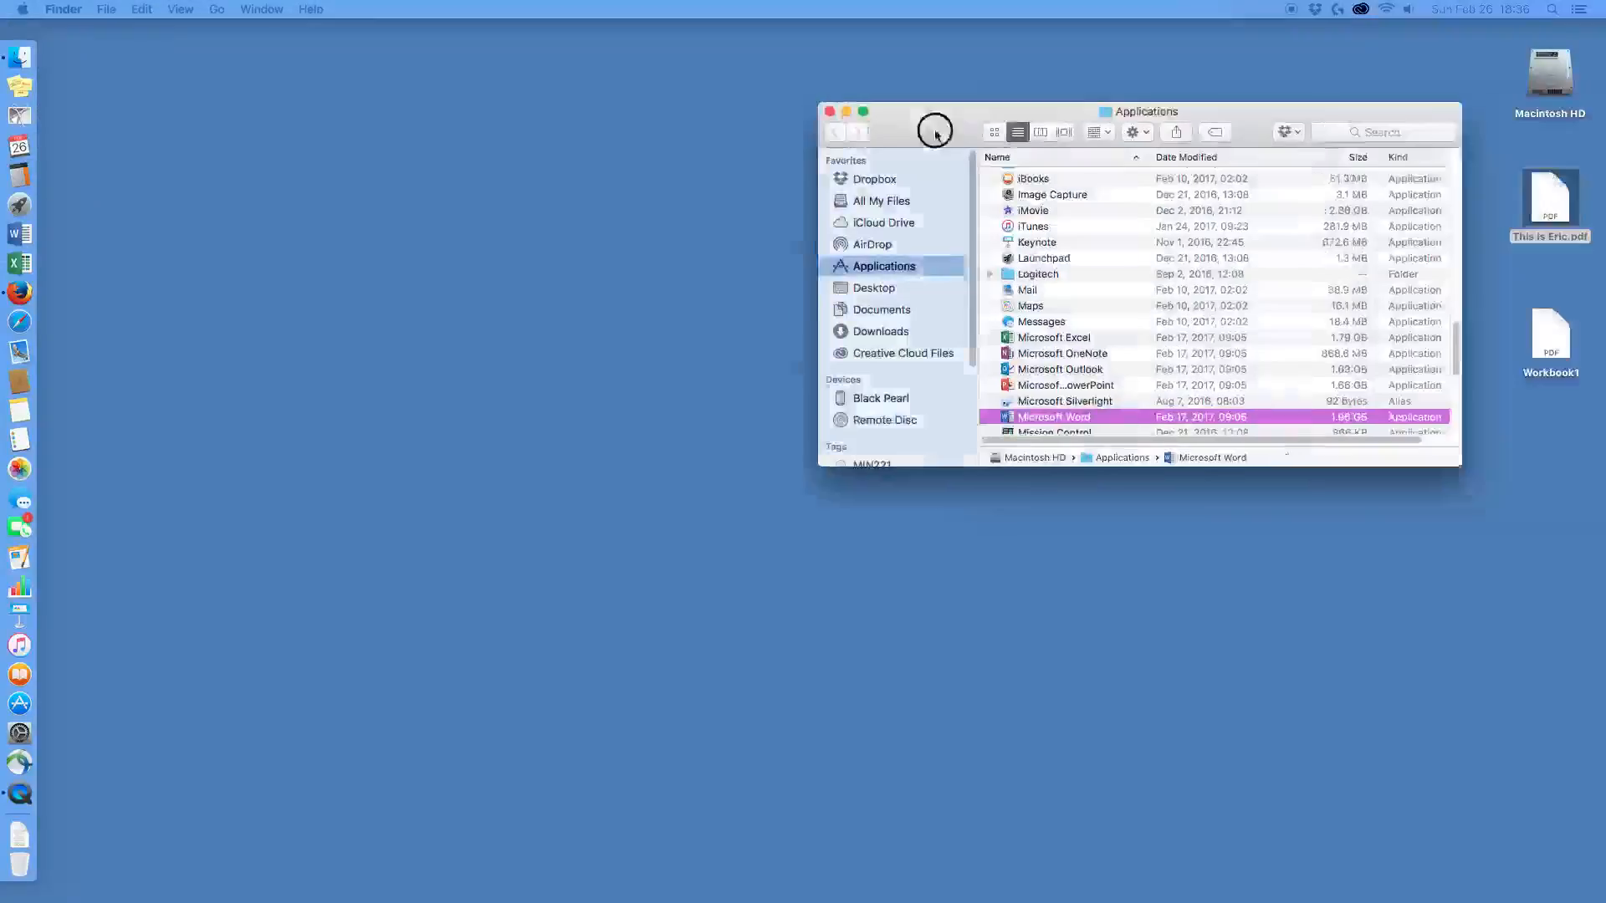
# - Move and enlarge the Applications window, and select Adobe Acrobat Reader DC near the start of the list
pyautogui.moveTo(939, 126); pyautogui.dragTo(509, 109)
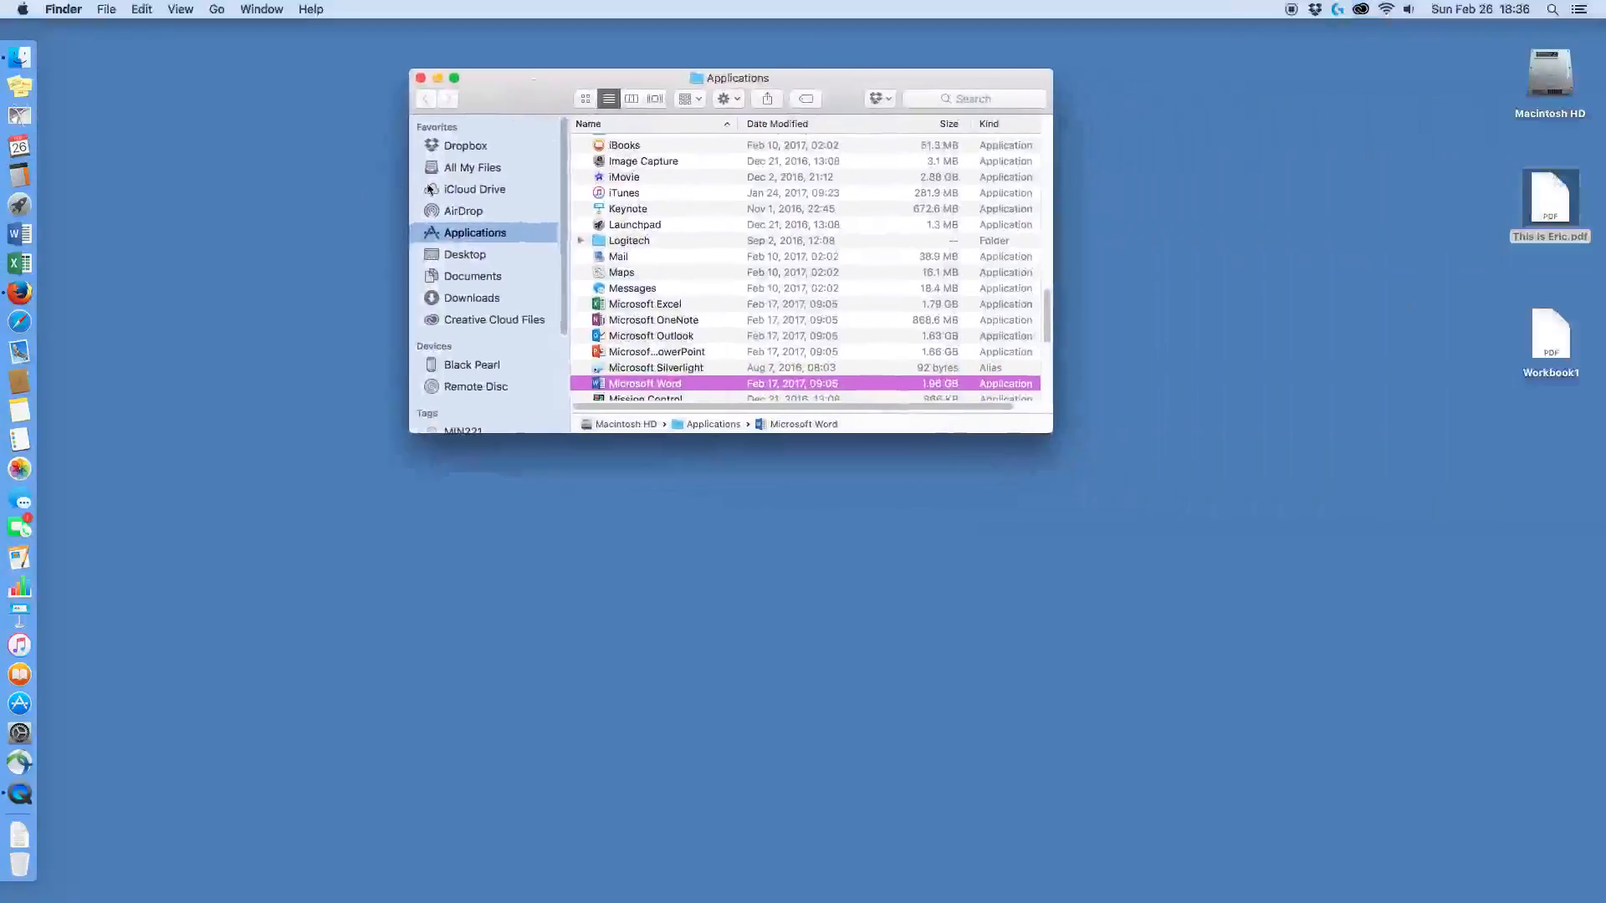
pyautogui.scroll(10, 752, 251)
pyautogui.scroll(5, 744, 245)
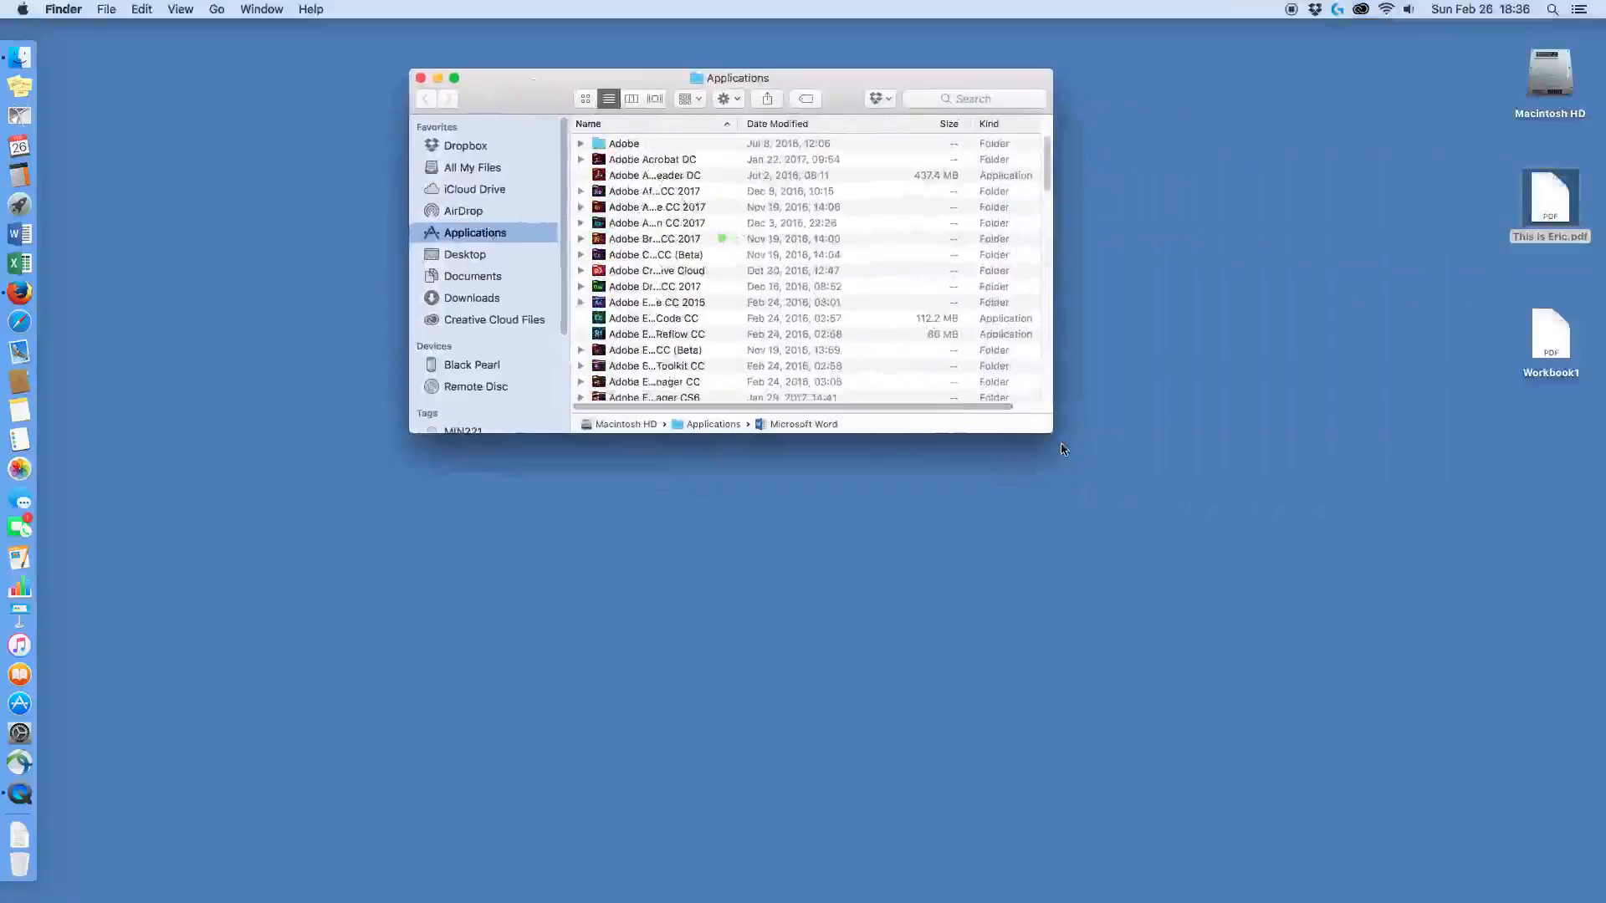
pyautogui.moveTo(1052, 432); pyautogui.dragTo(1325, 685)
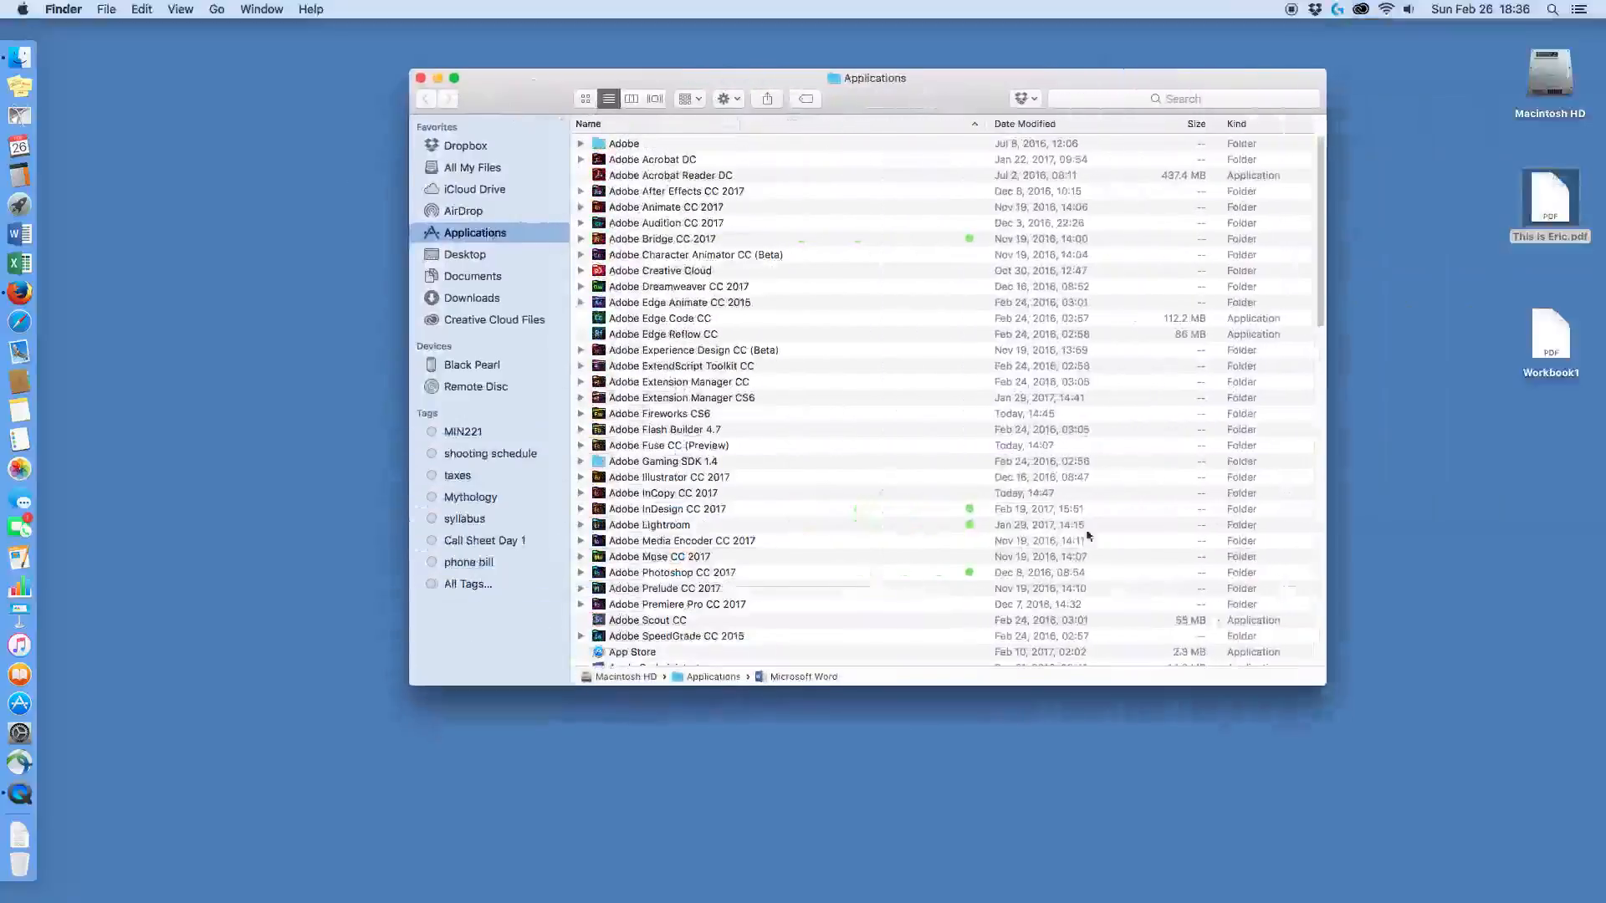
pyautogui.click(667, 159)
pyautogui.click(677, 176)
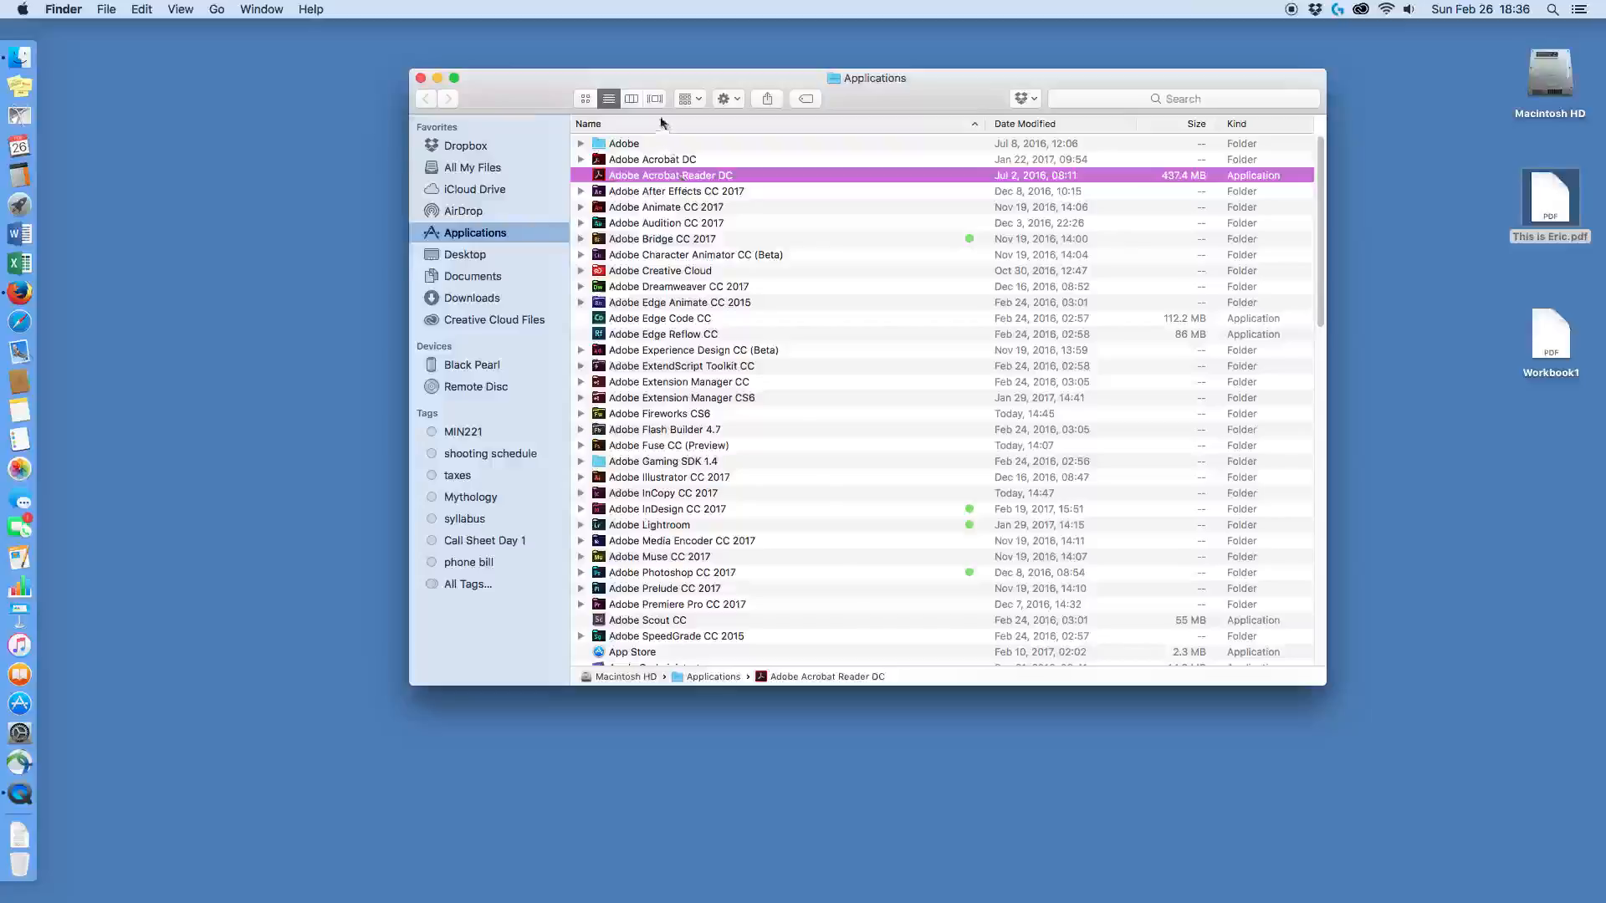
# - Switch the Applications folder to column view, enlarging the window and widening the column to fit the full application names
pyautogui.click(633, 99)
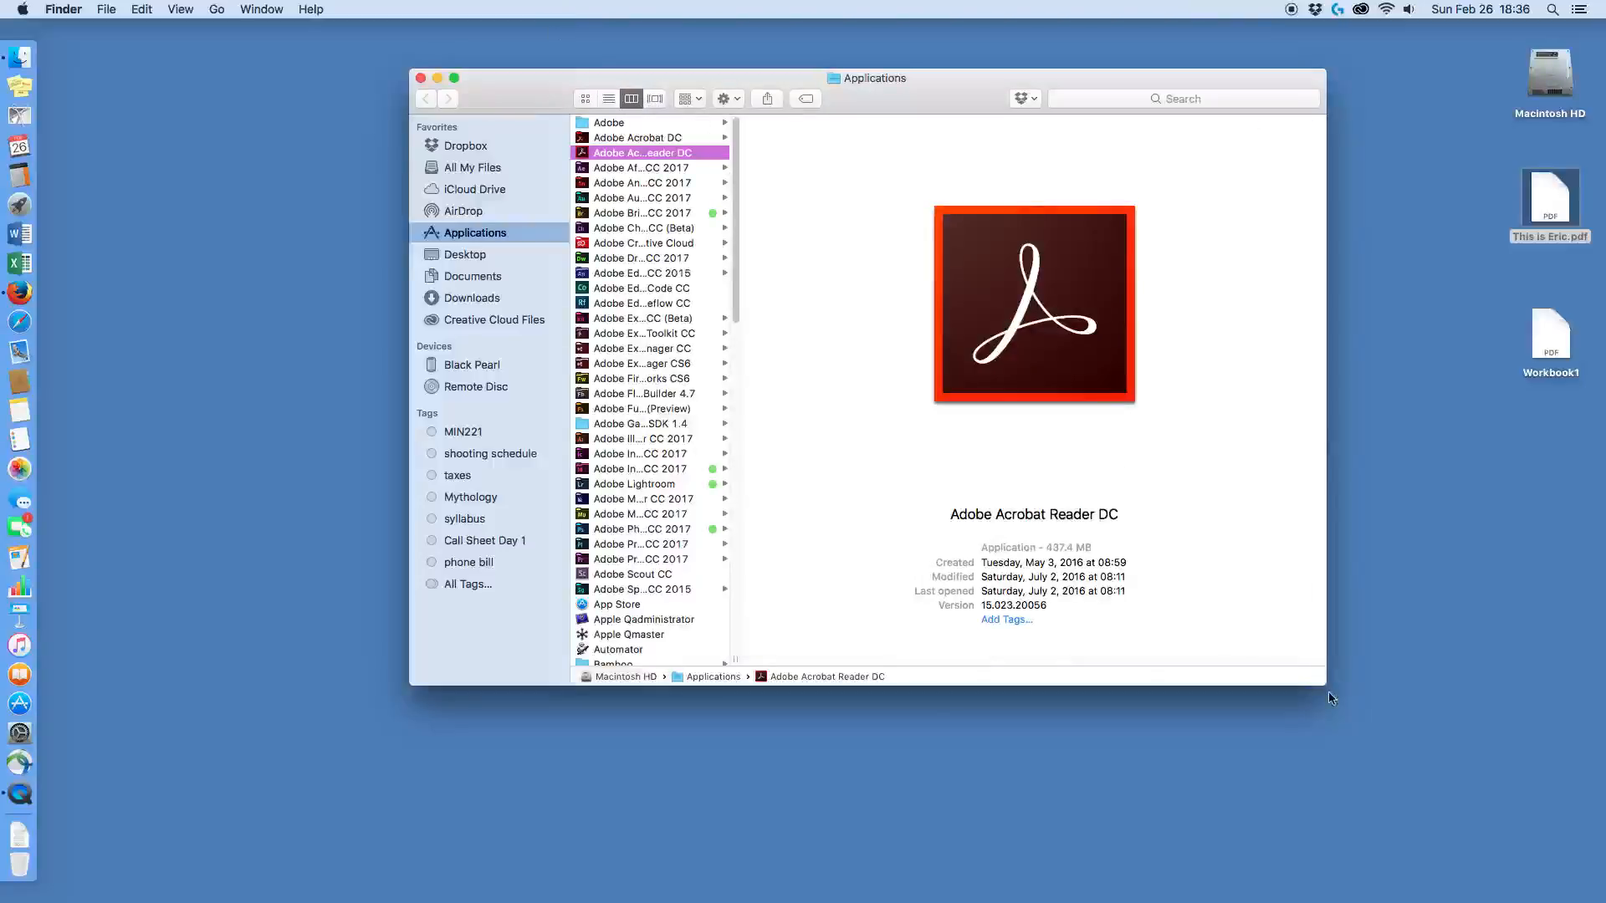
pyautogui.moveTo(1327, 687); pyautogui.dragTo(1364, 845)
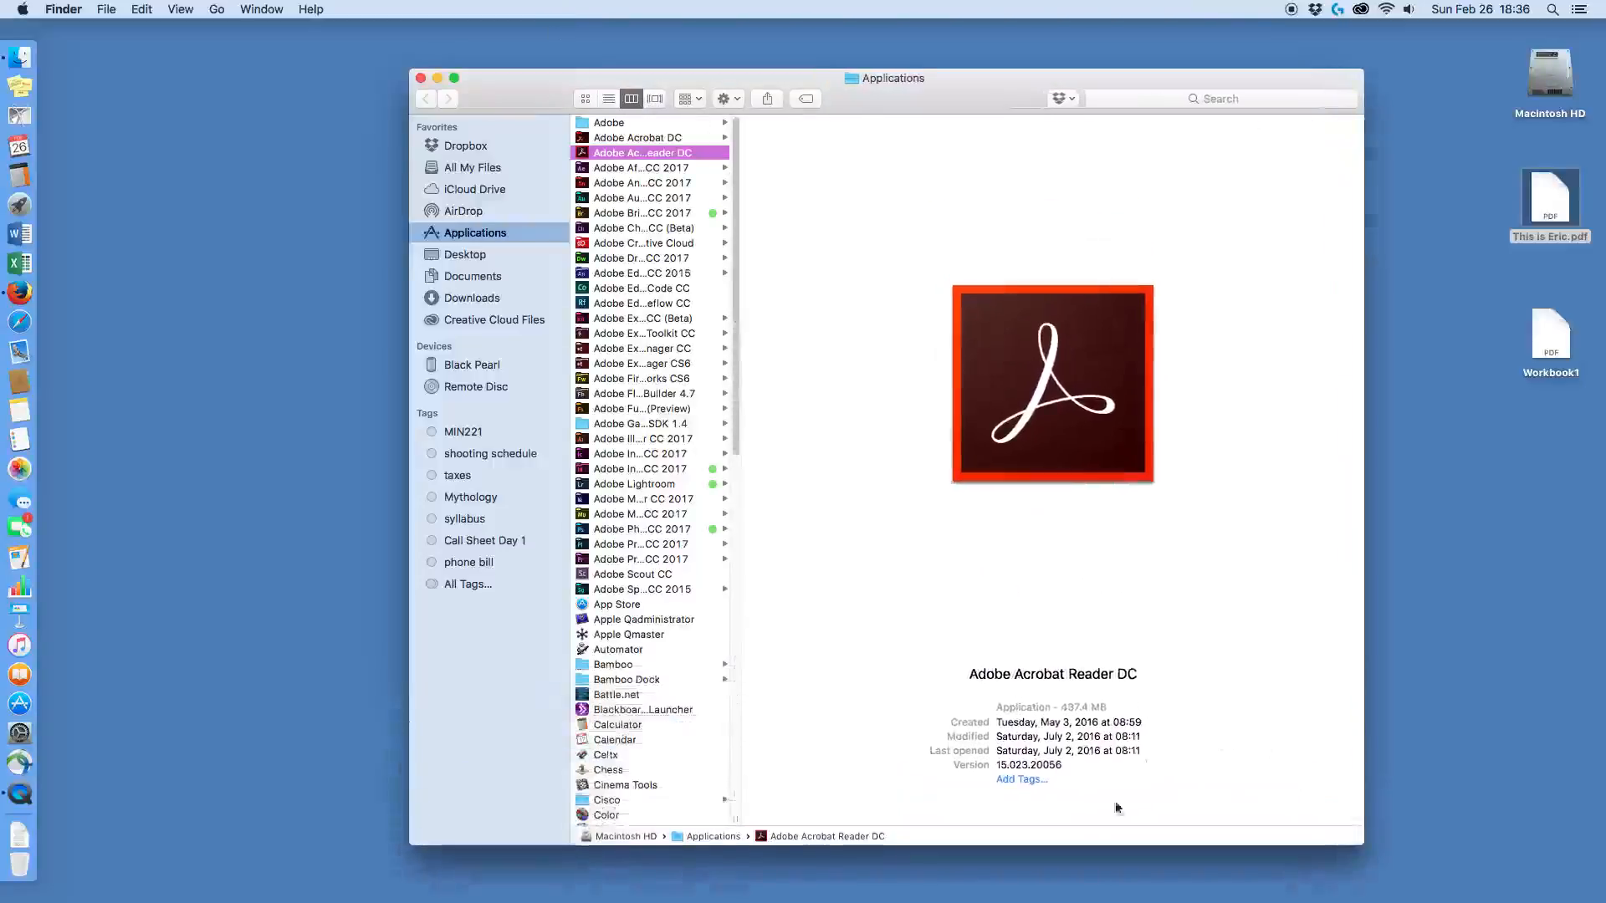
pyautogui.moveTo(736, 819); pyautogui.dragTo(908, 821)
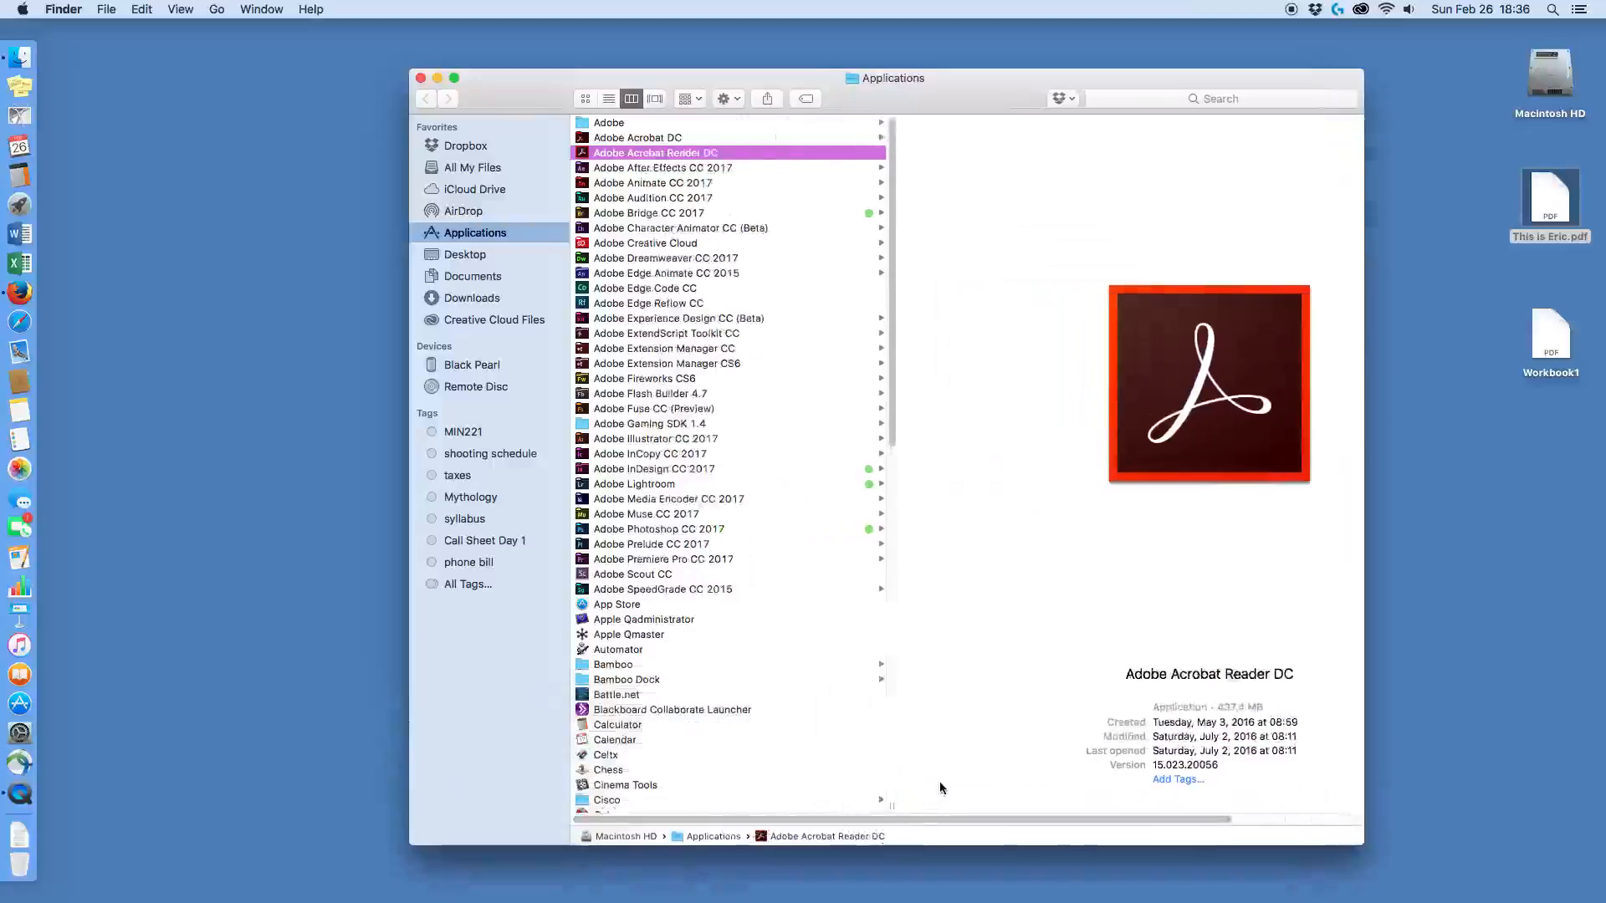
# - Inspect the Adobe Acrobat application inside the Adobe Acrobat DC folder, and close the Finder window
pyautogui.click(685, 139)
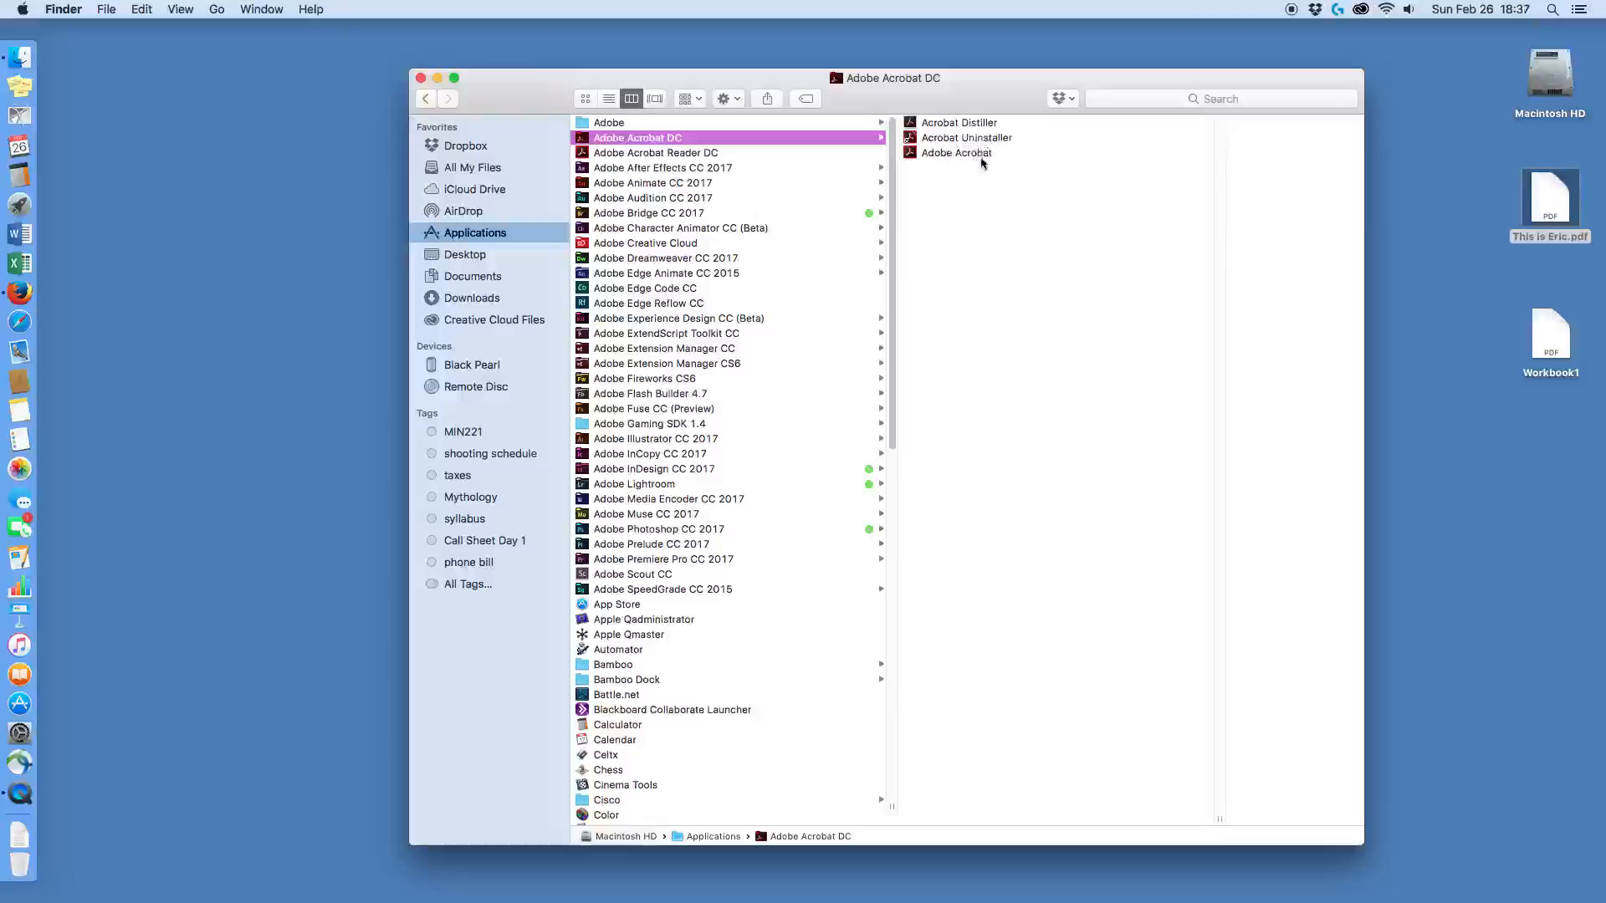
pyautogui.click(972, 156)
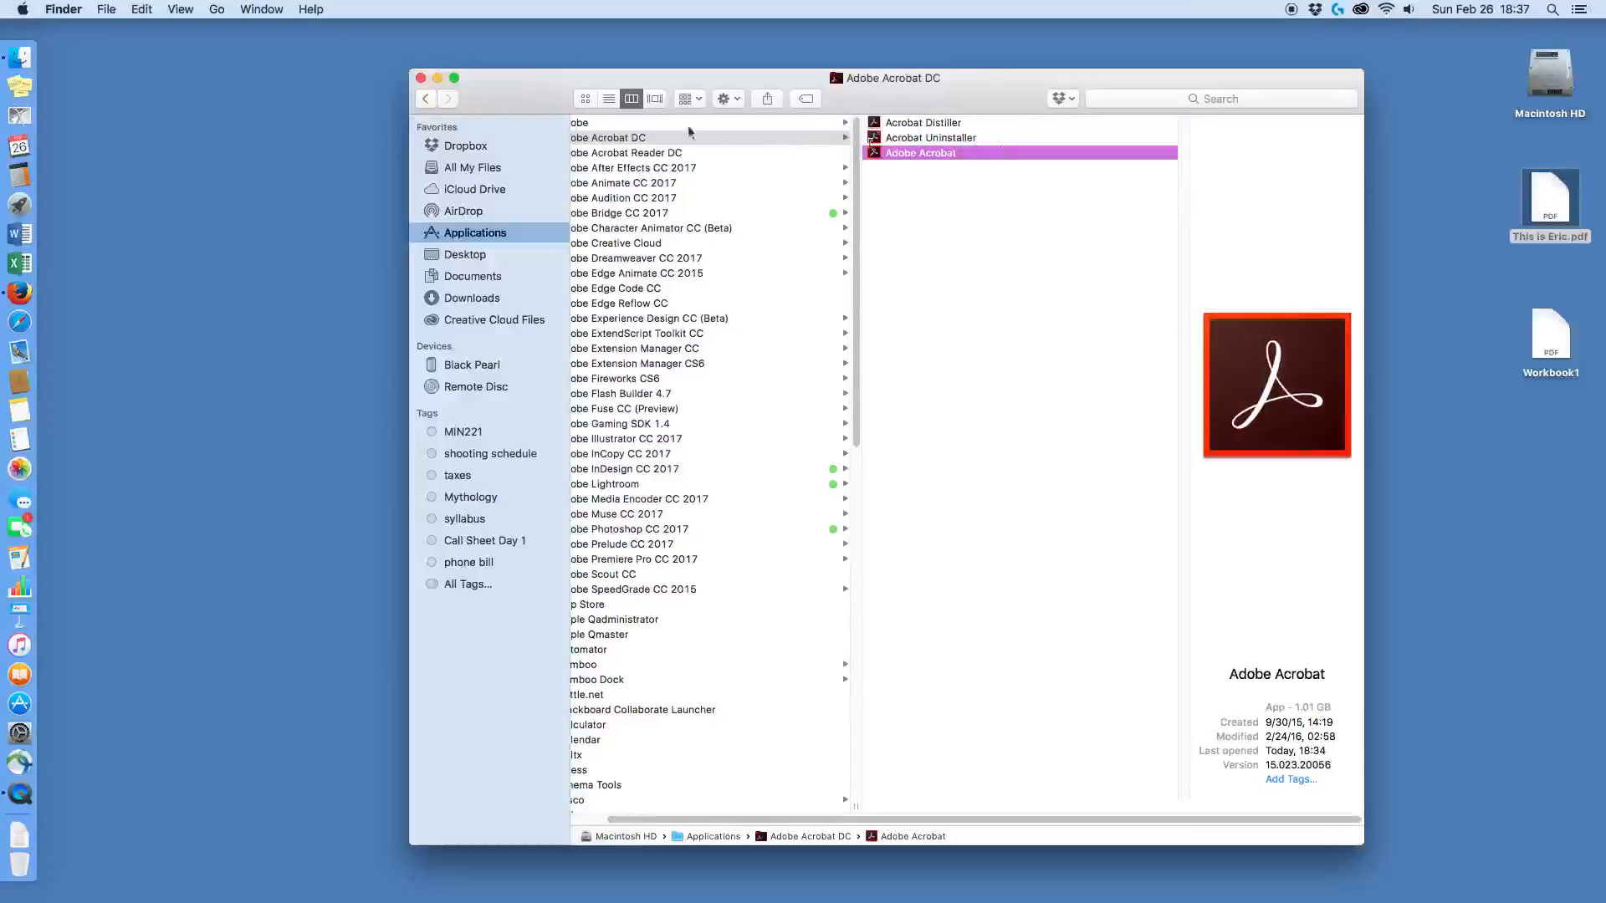
pyautogui.click(421, 79)
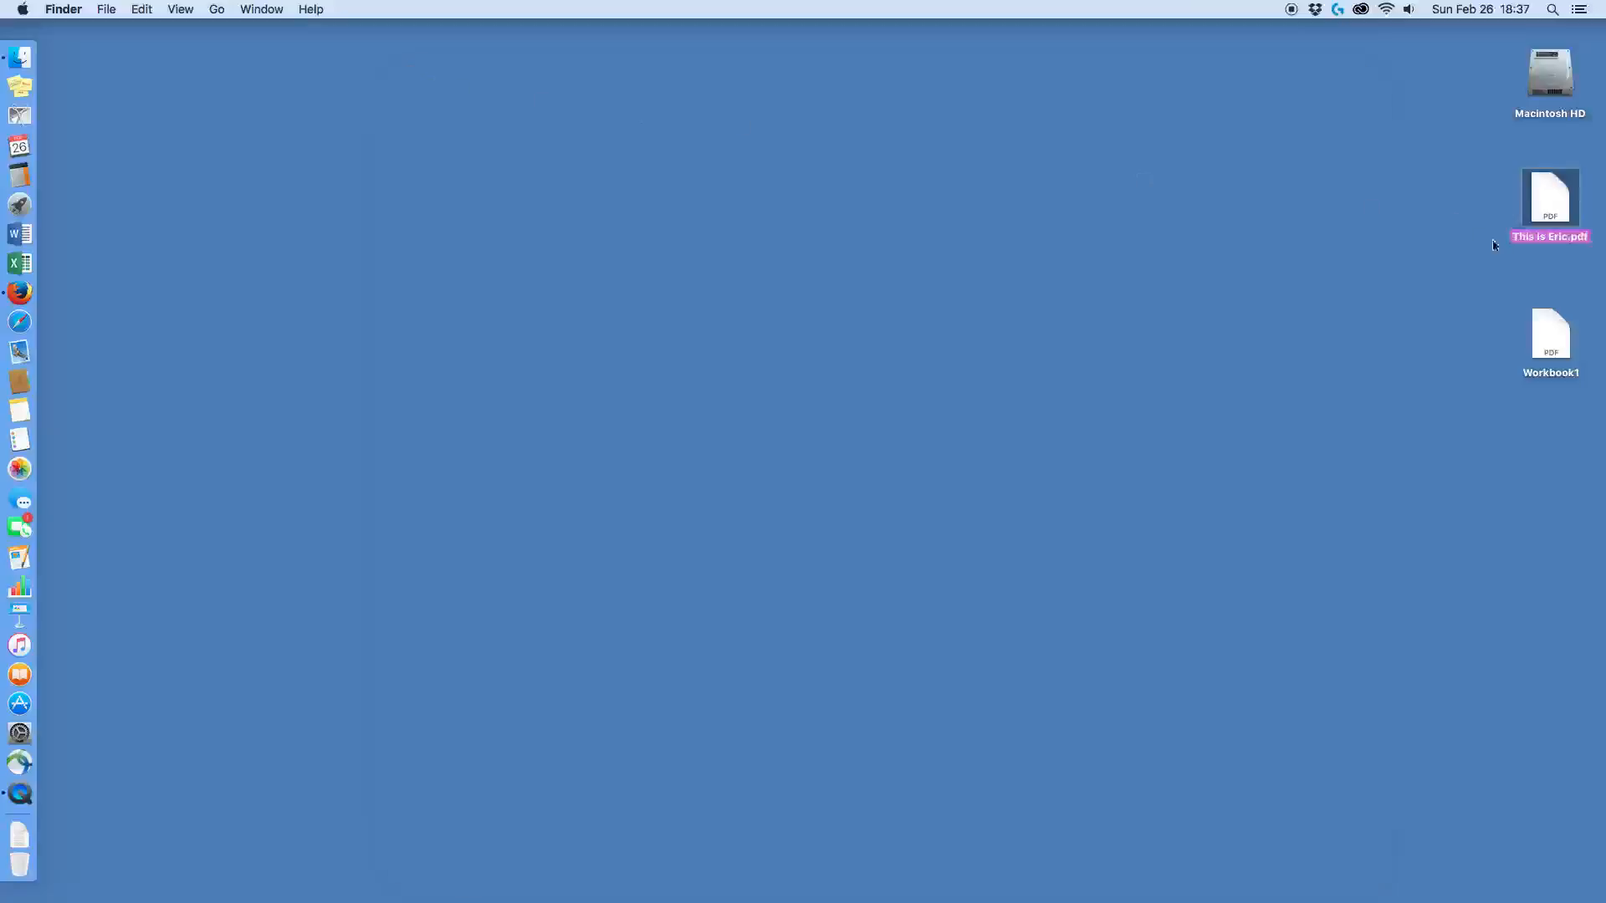
# - Open the Workbook1 PDF from the desktop in Acrobat Pro and display the list of recent files
pyautogui.doubleClick(1544, 349)
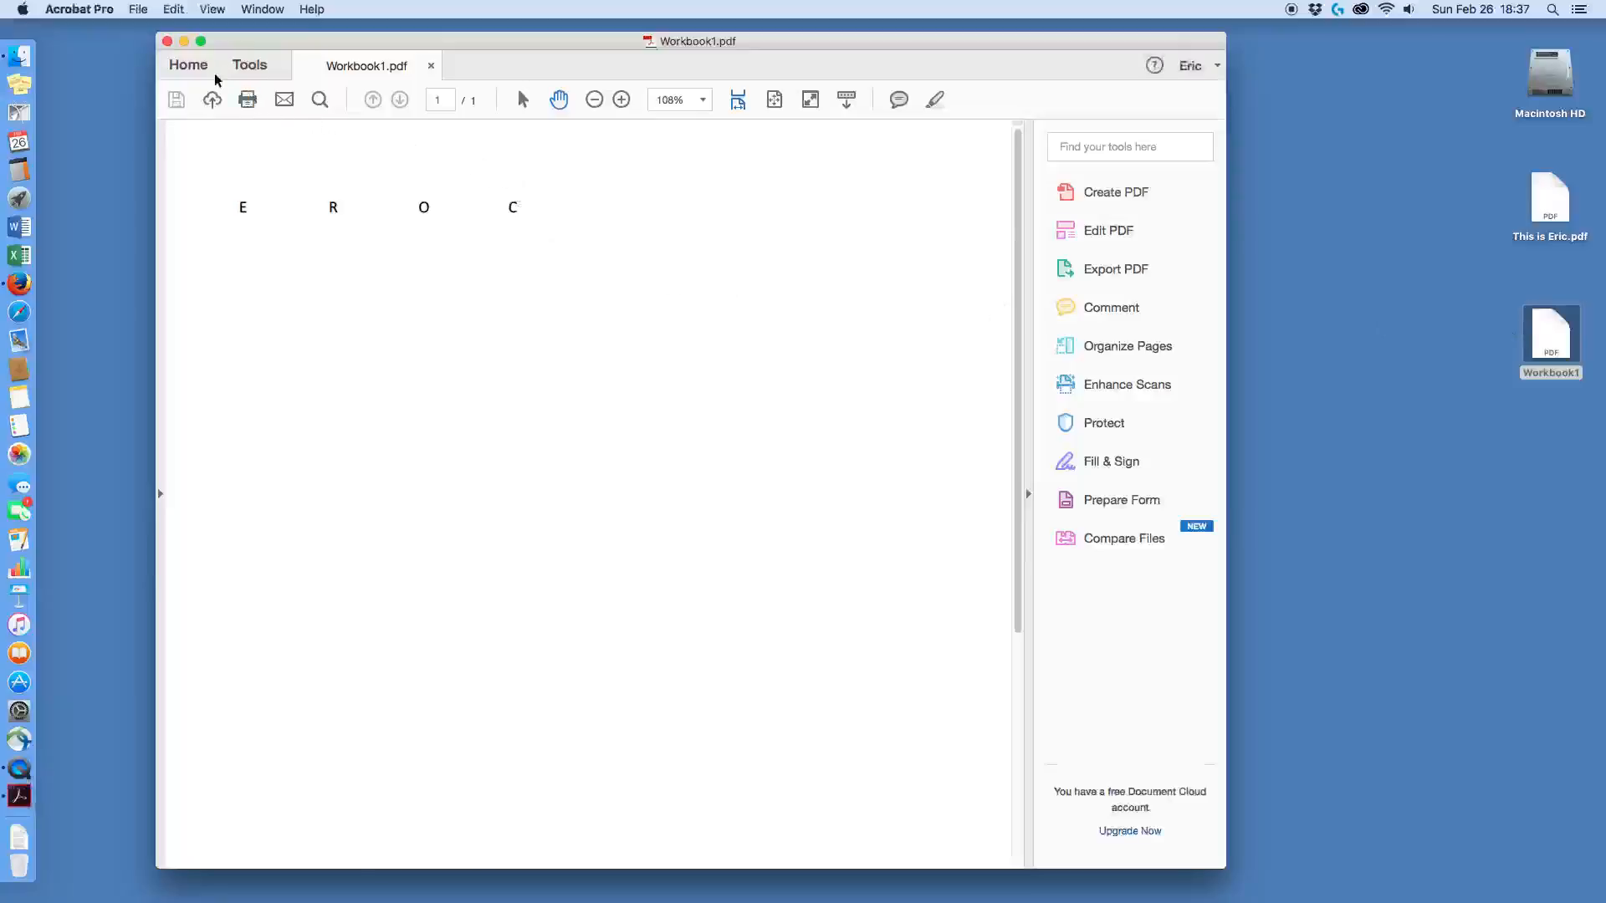
pyautogui.click(190, 65)
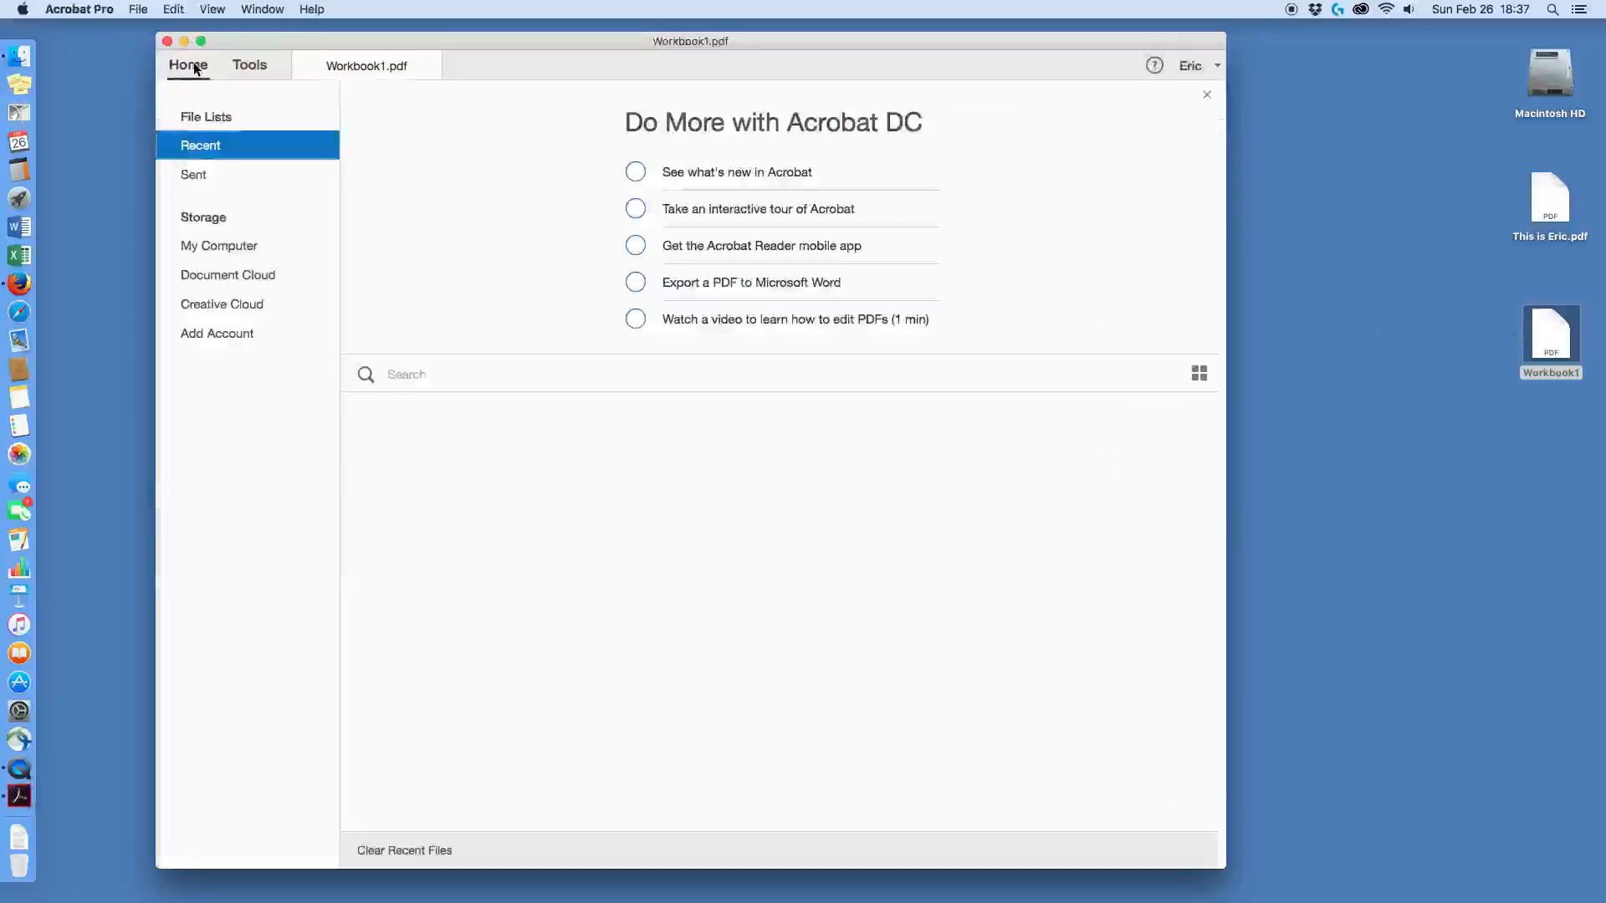
pyautogui.click(224, 122)
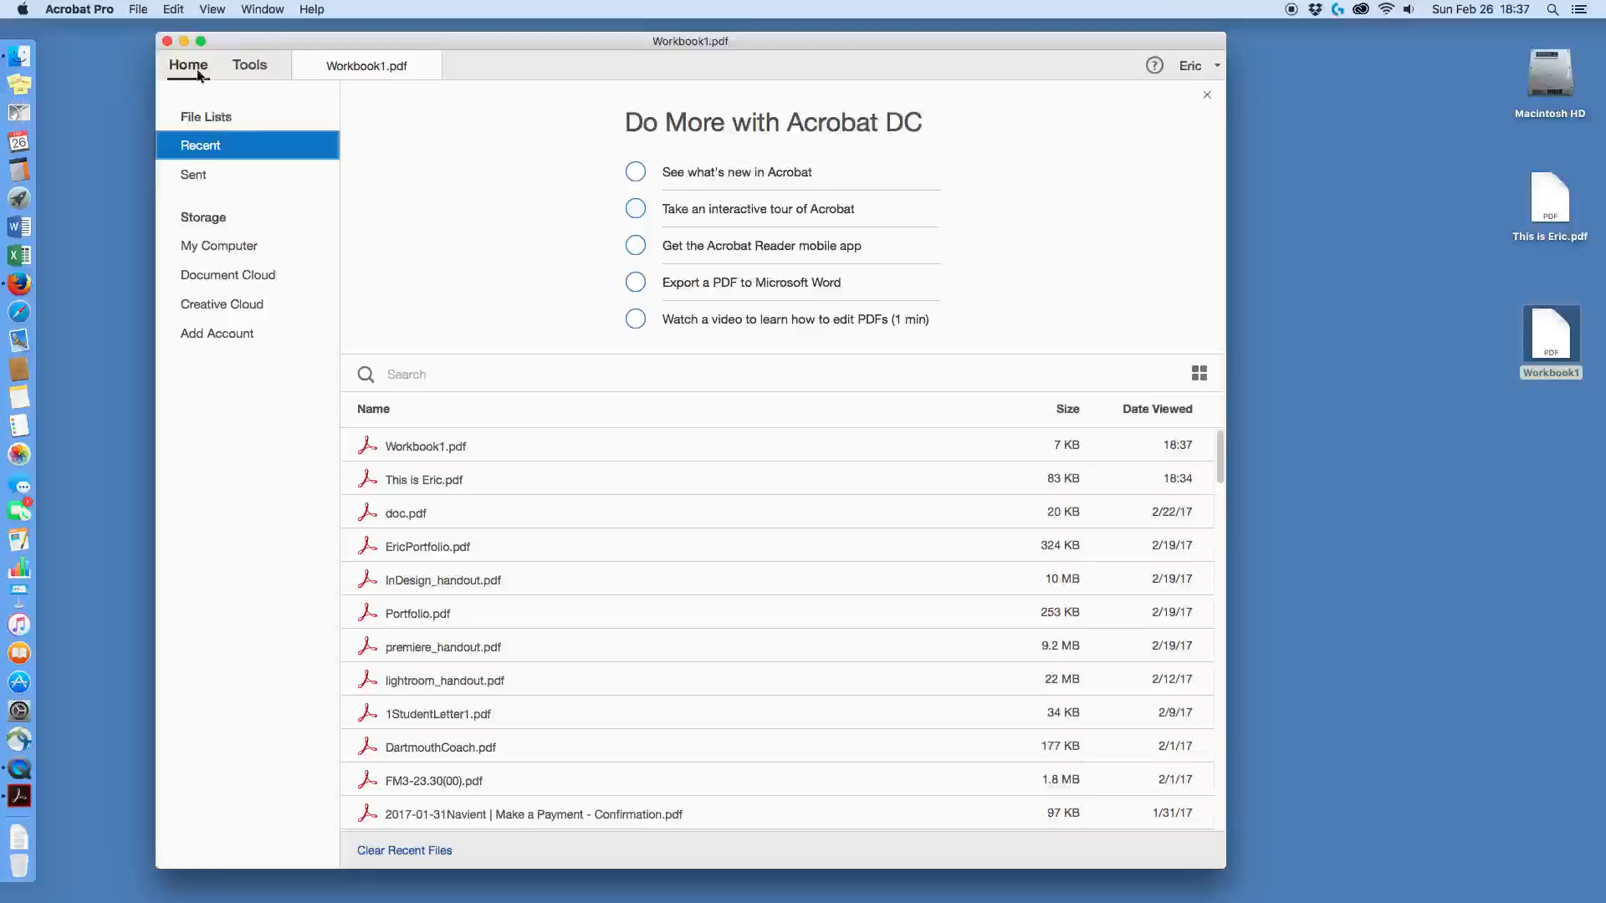
pyautogui.click(208, 111)
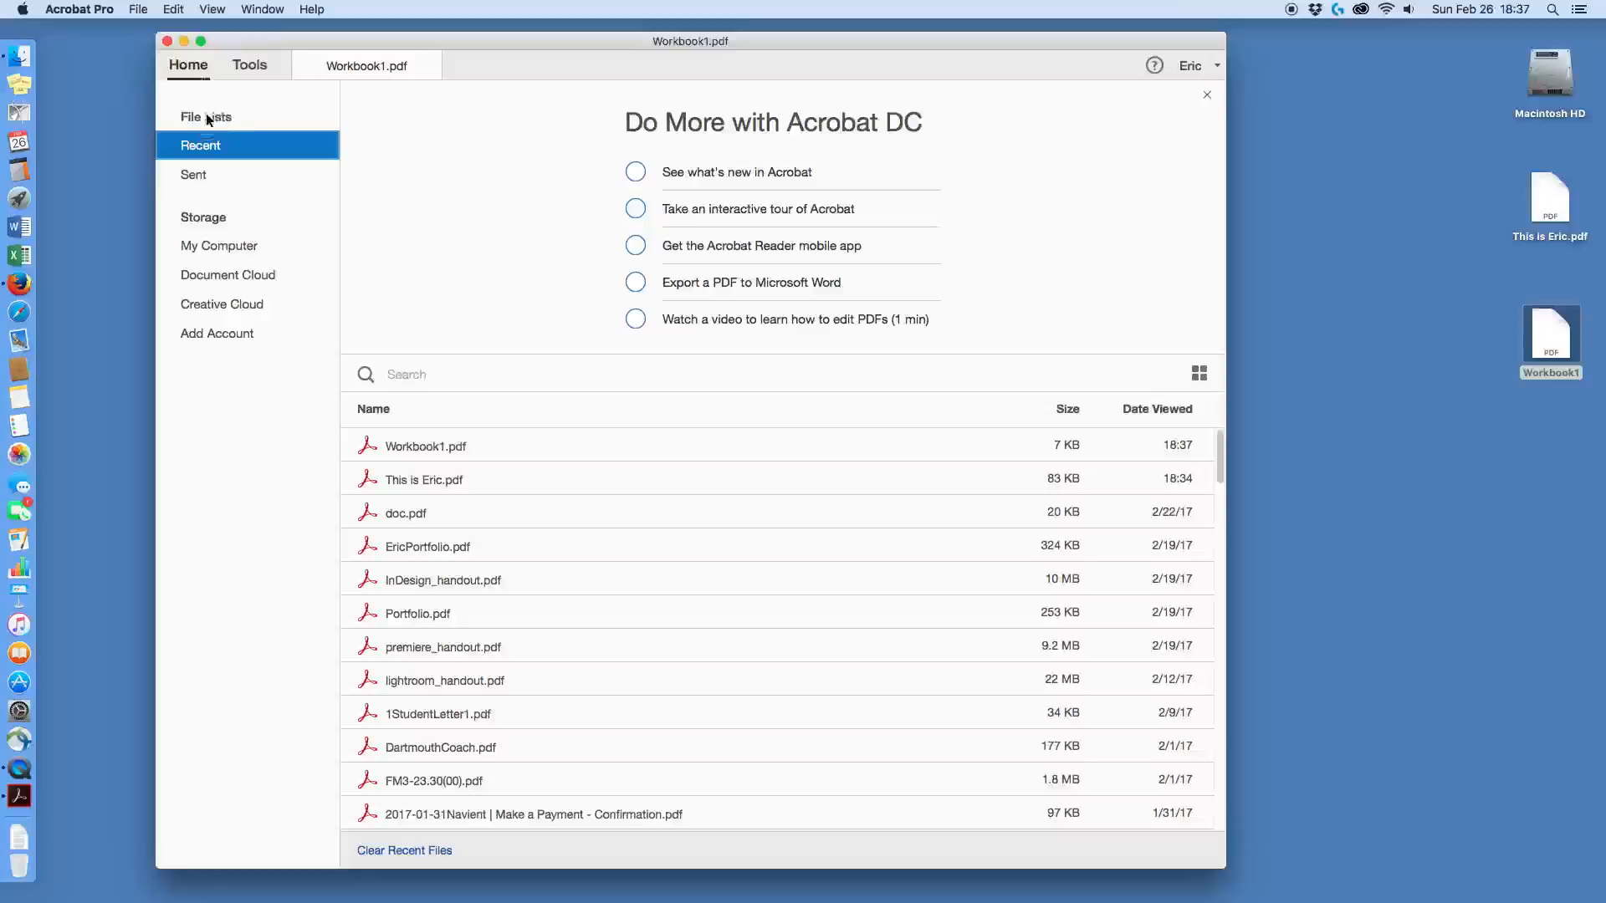
# - Review the sent files, the My Computer, Document Cloud and Creative Cloud storage locations, and the options for adding a storage account
pyautogui.click(218, 178)
pyautogui.click(219, 217)
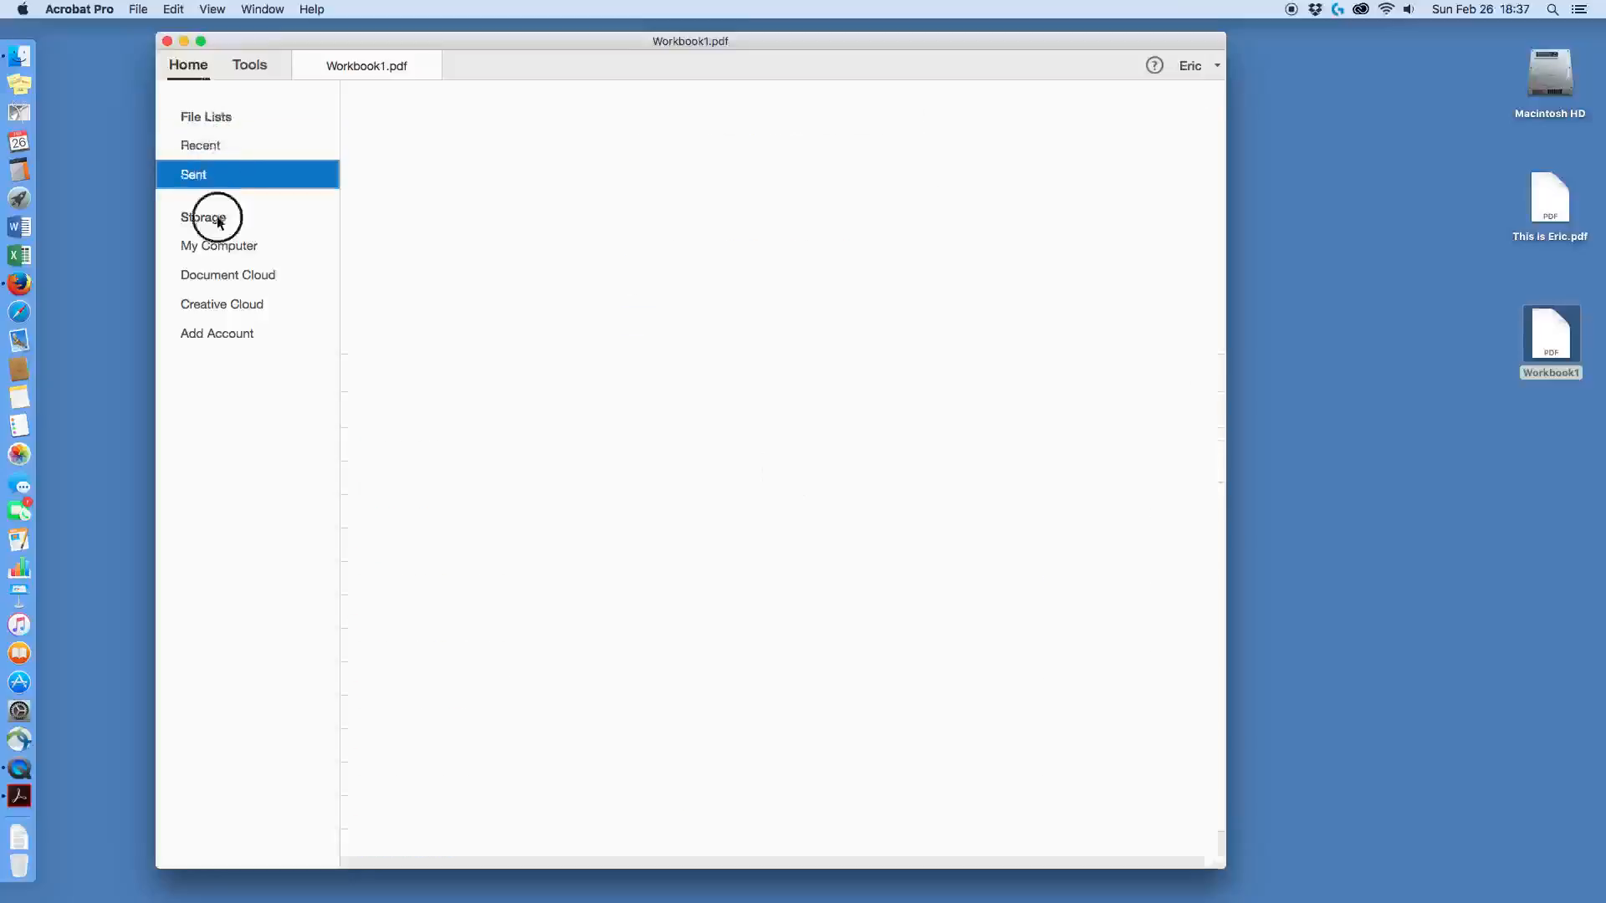
pyautogui.click(219, 218)
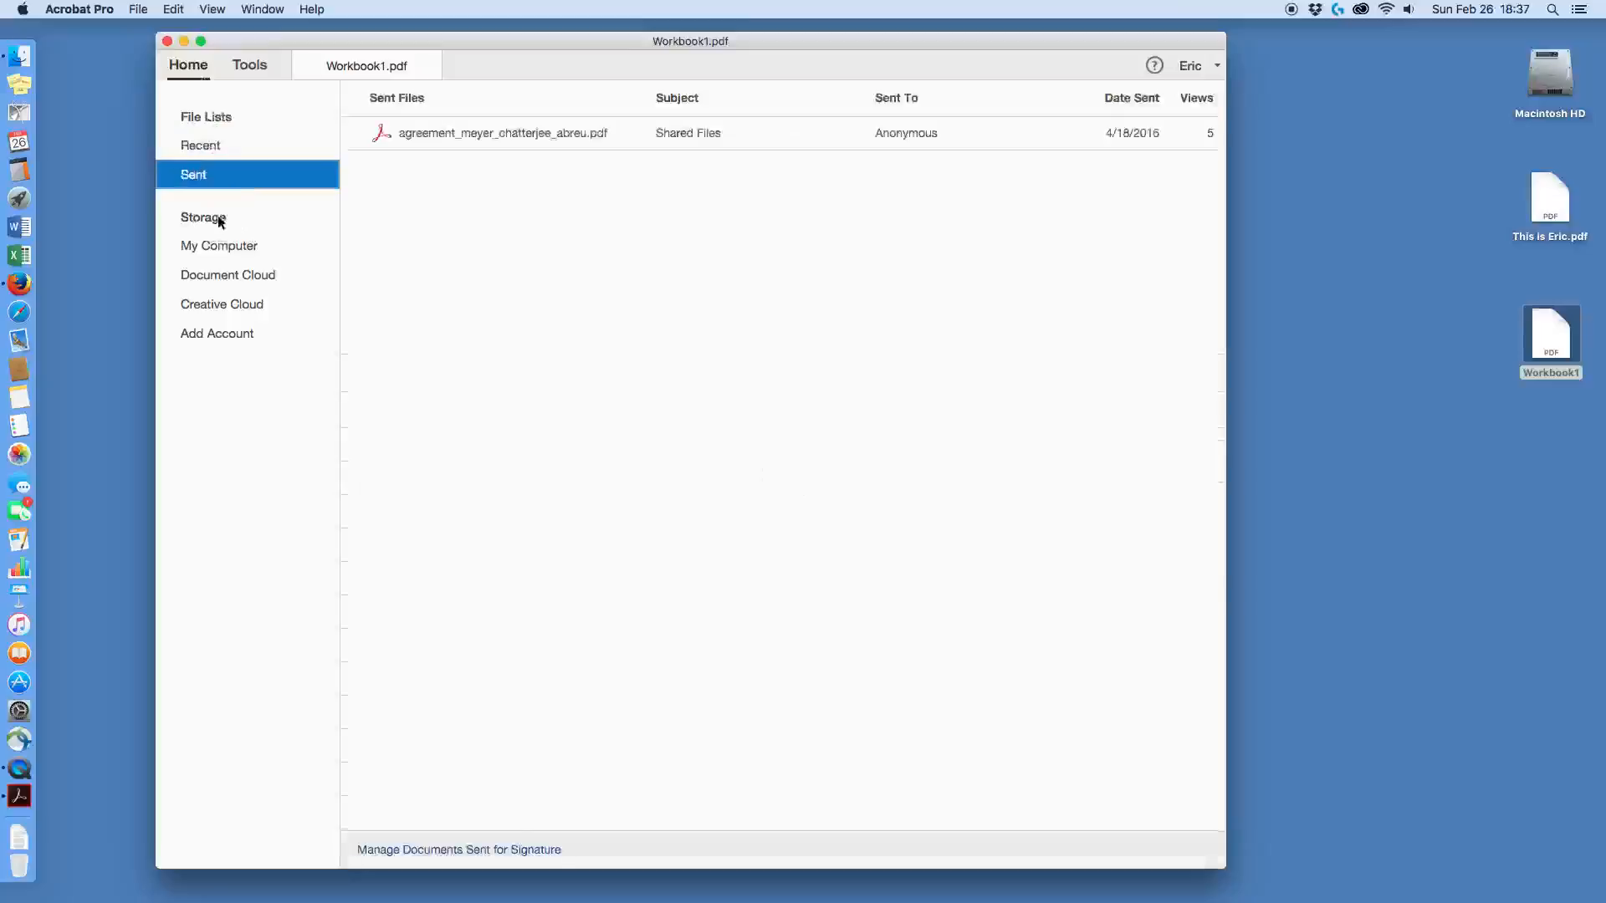
pyautogui.click(199, 220)
pyautogui.moveTo(294, 48); pyautogui.dragTo(318, 35)
pyautogui.click(219, 205)
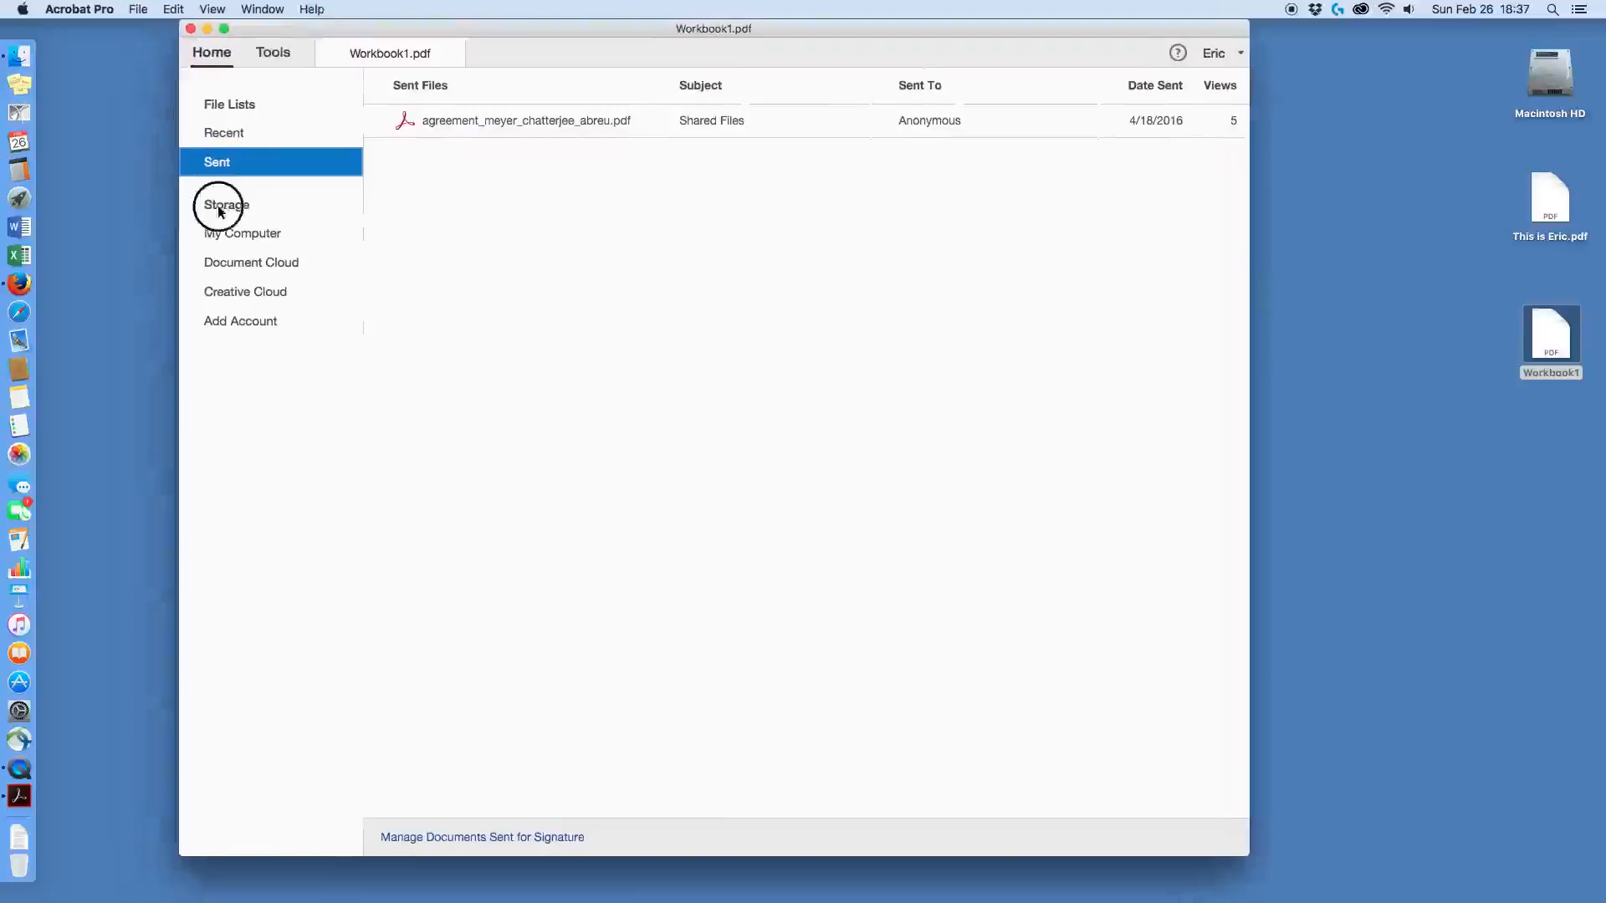
pyautogui.click(224, 235)
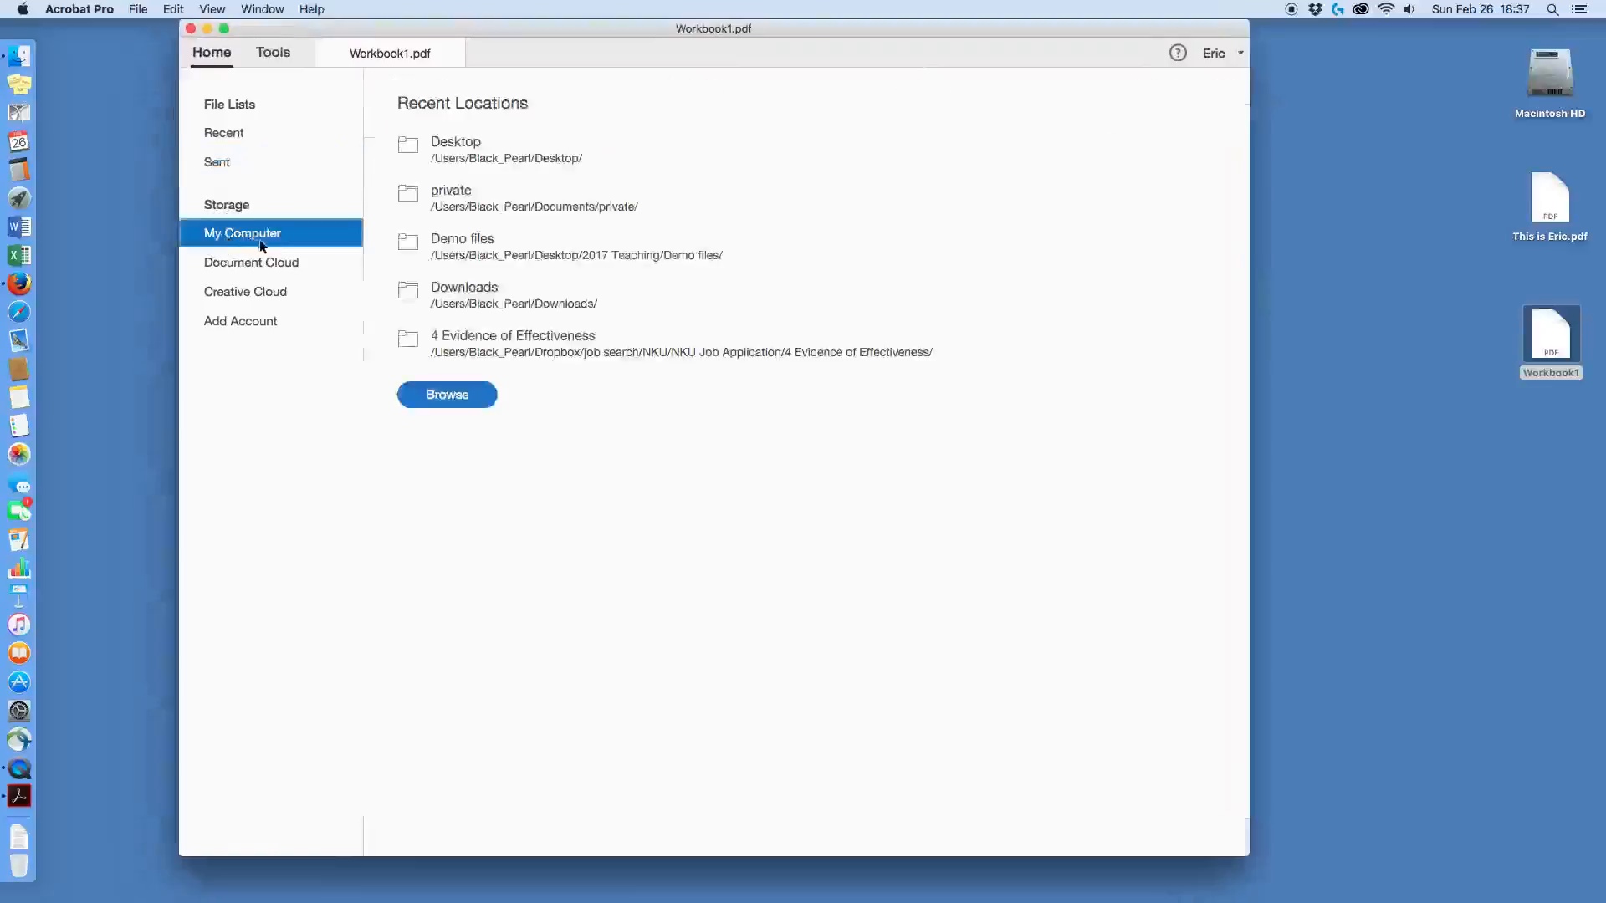
pyautogui.click(289, 261)
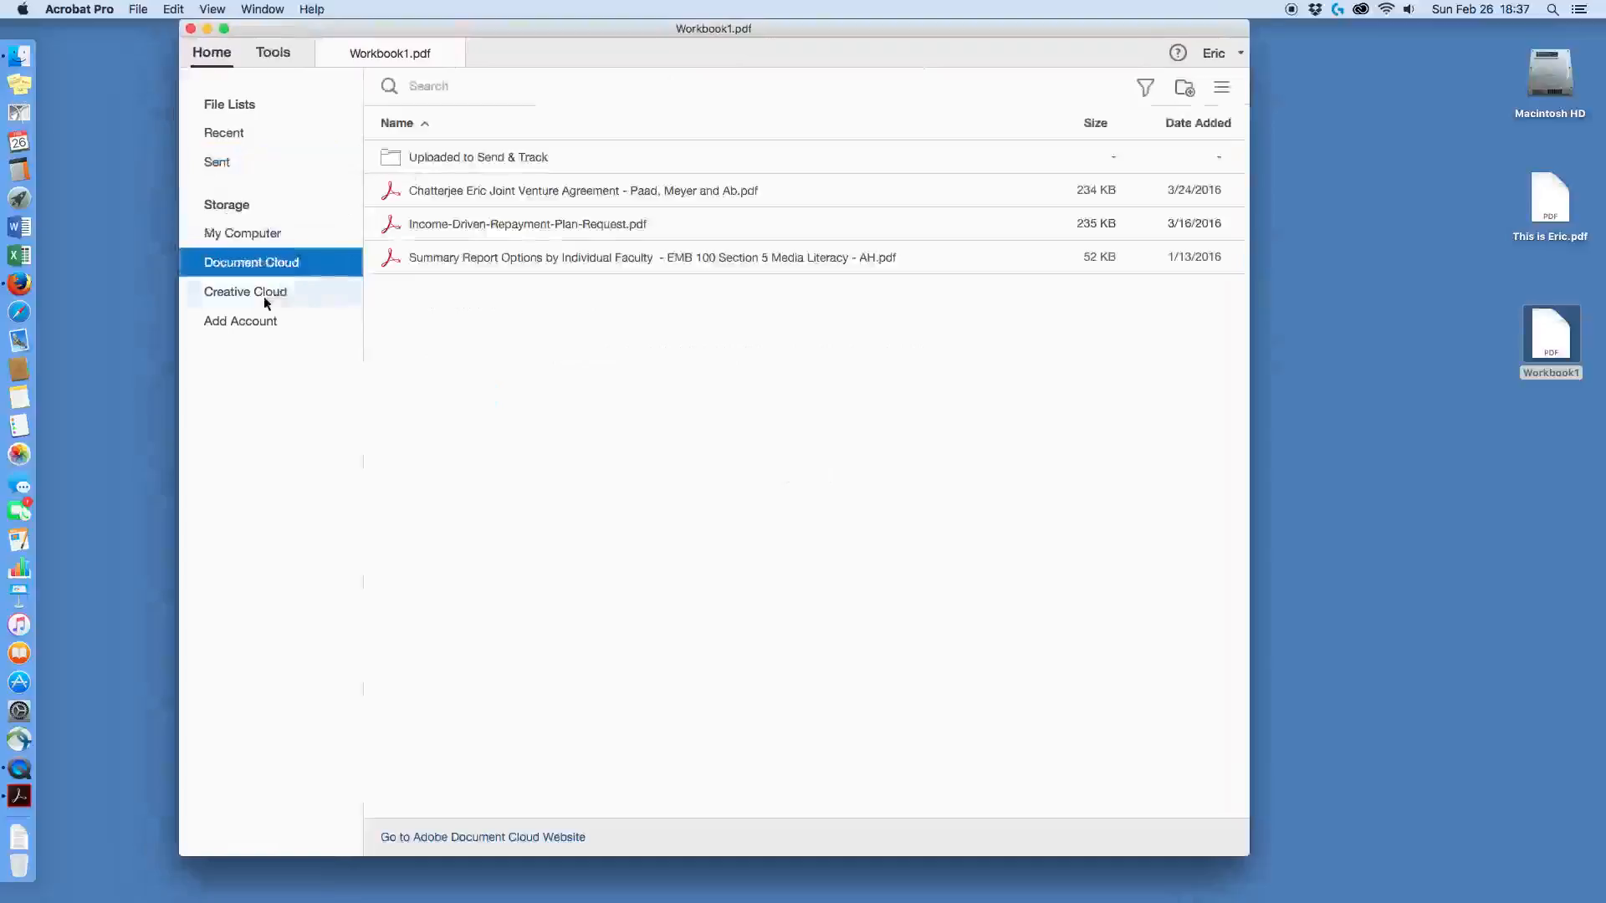
pyautogui.click(263, 295)
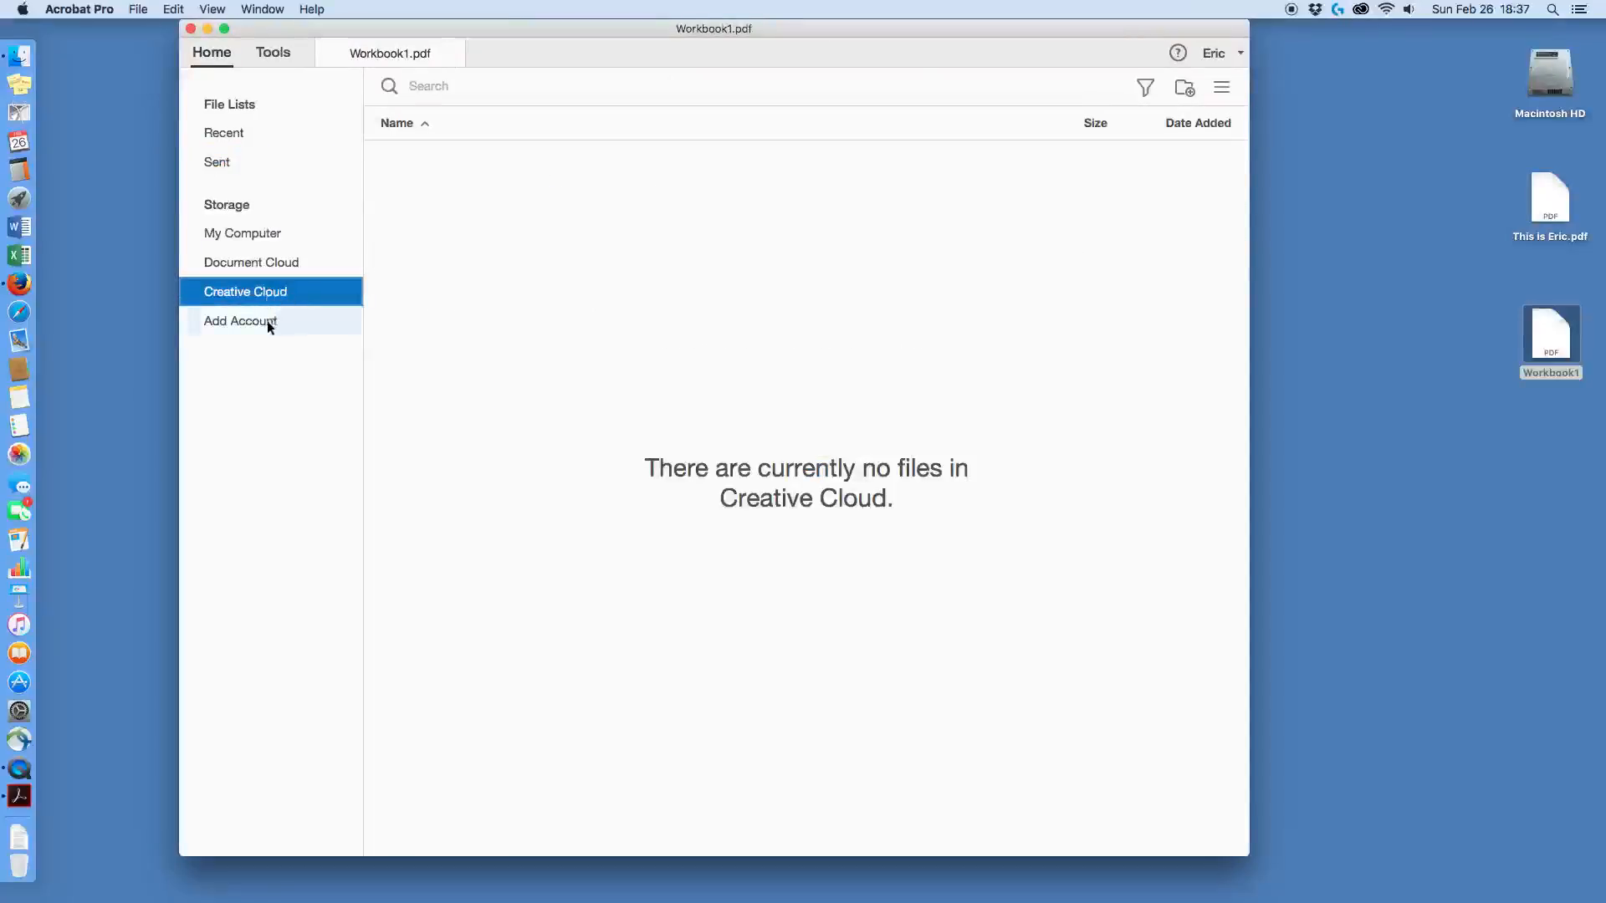
pyautogui.click(268, 320)
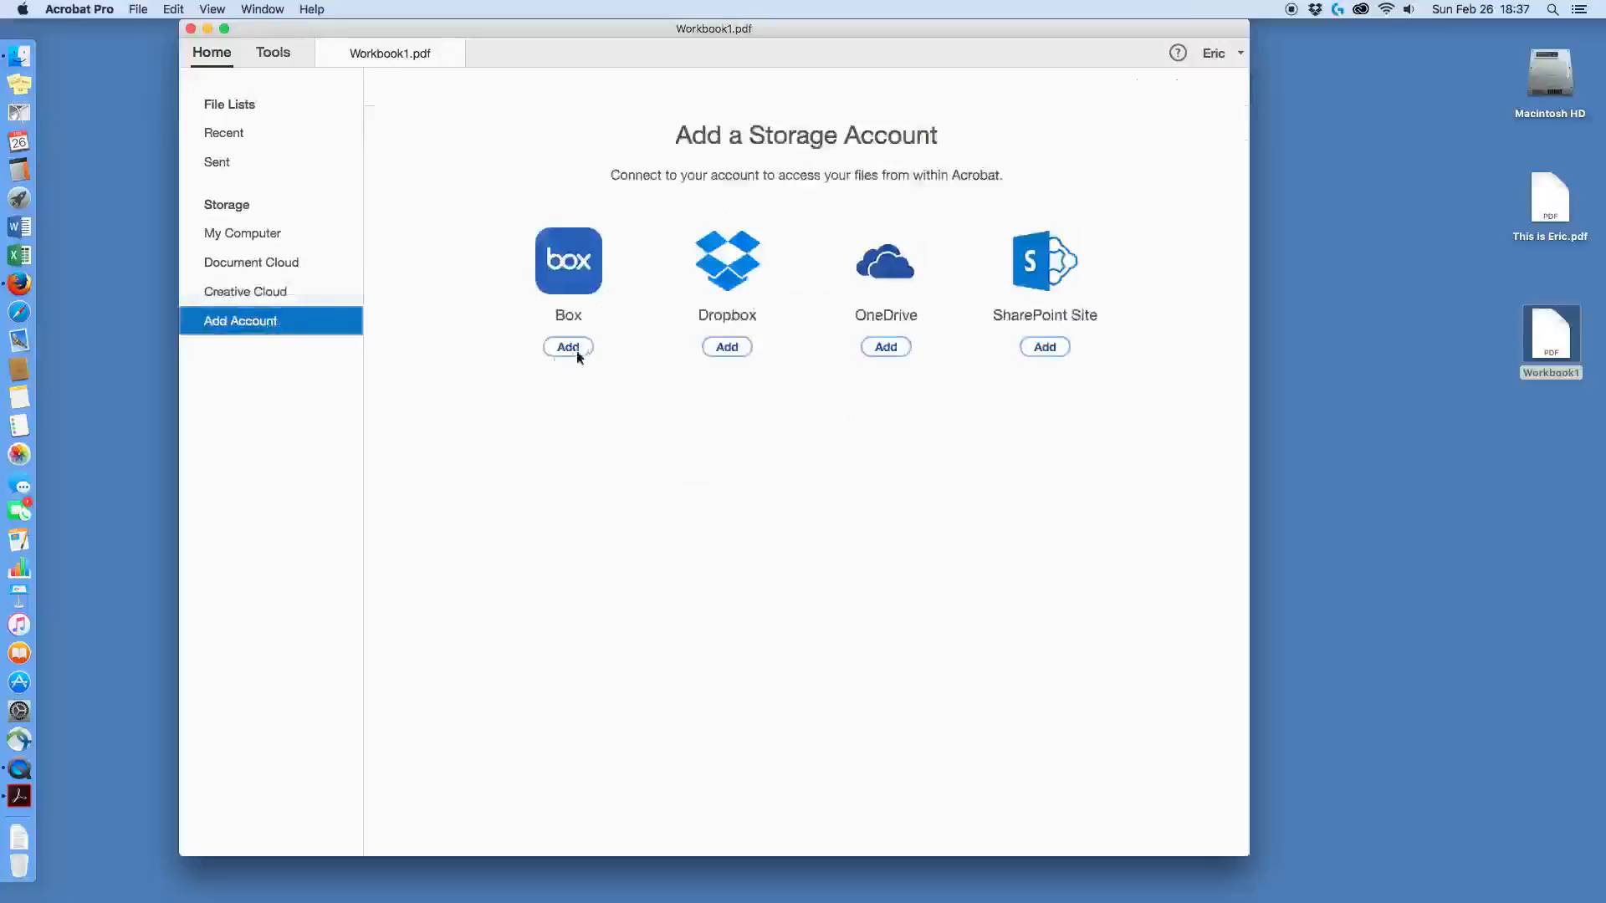
# - Open Workbook1.pdf for editing with the Edit PDF tool and try selecting the letter R
pyautogui.click(266, 60)
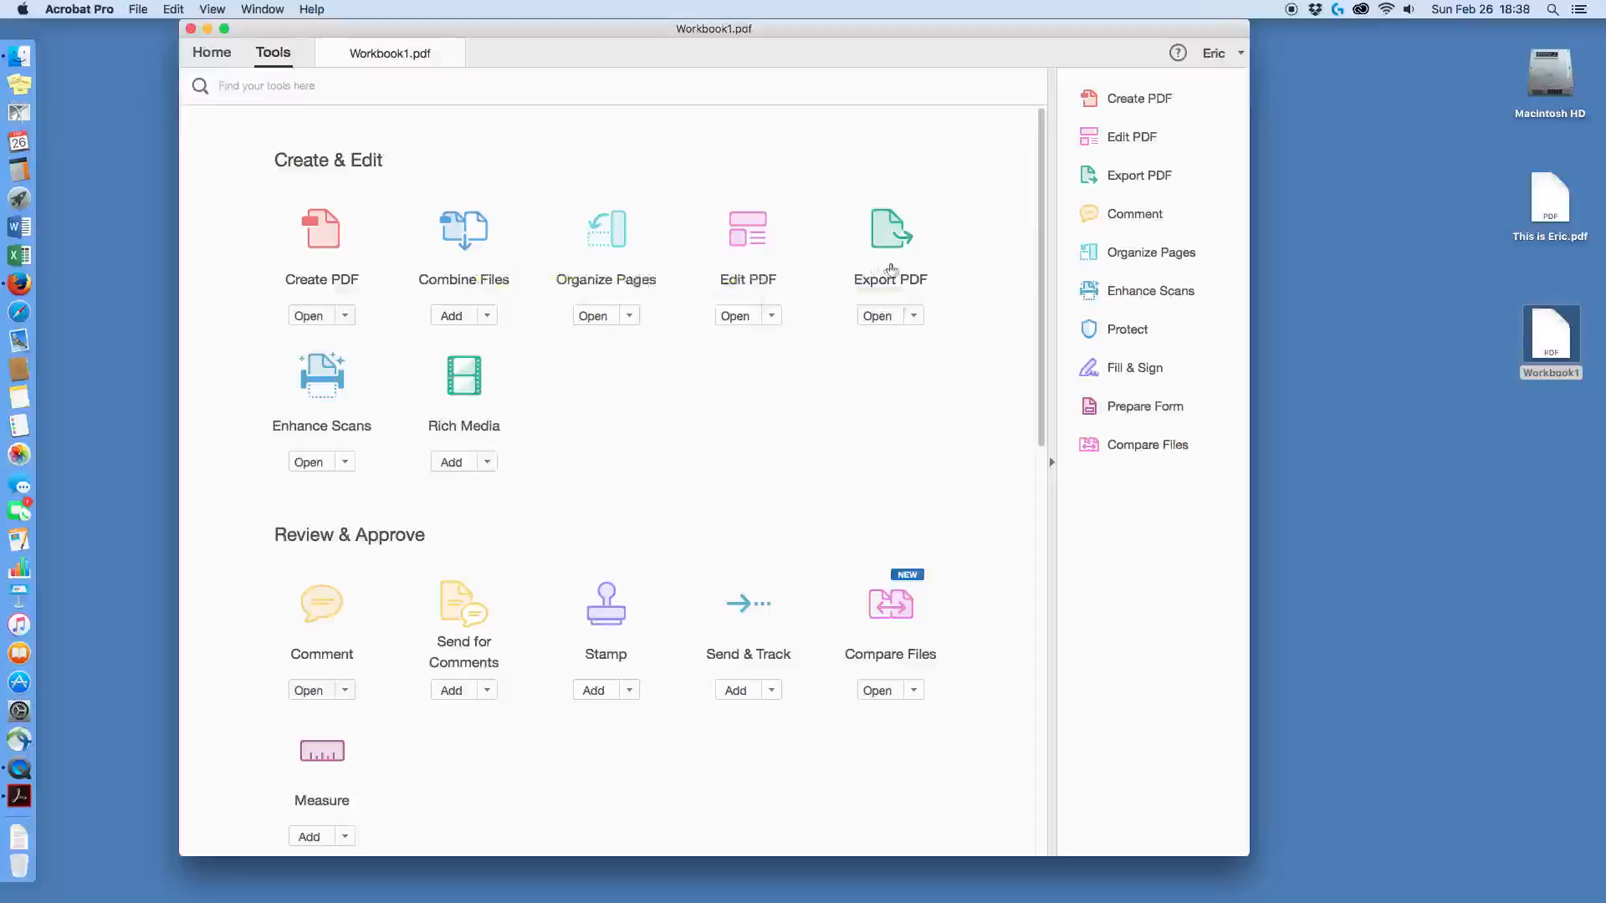
pyautogui.click(752, 276)
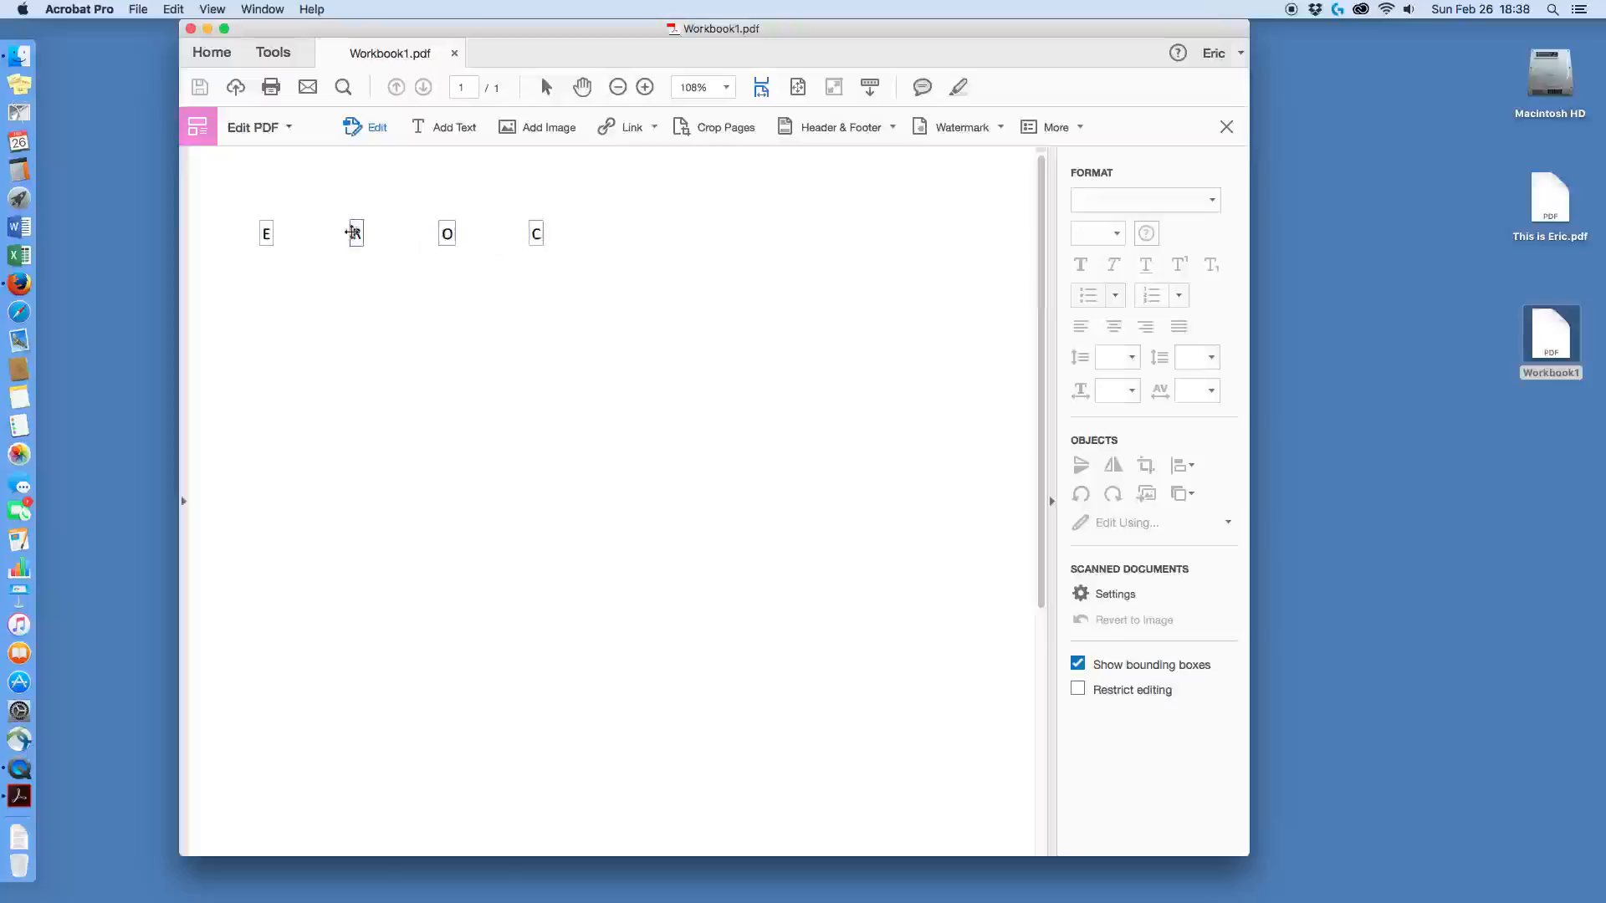
pyautogui.click(357, 236)
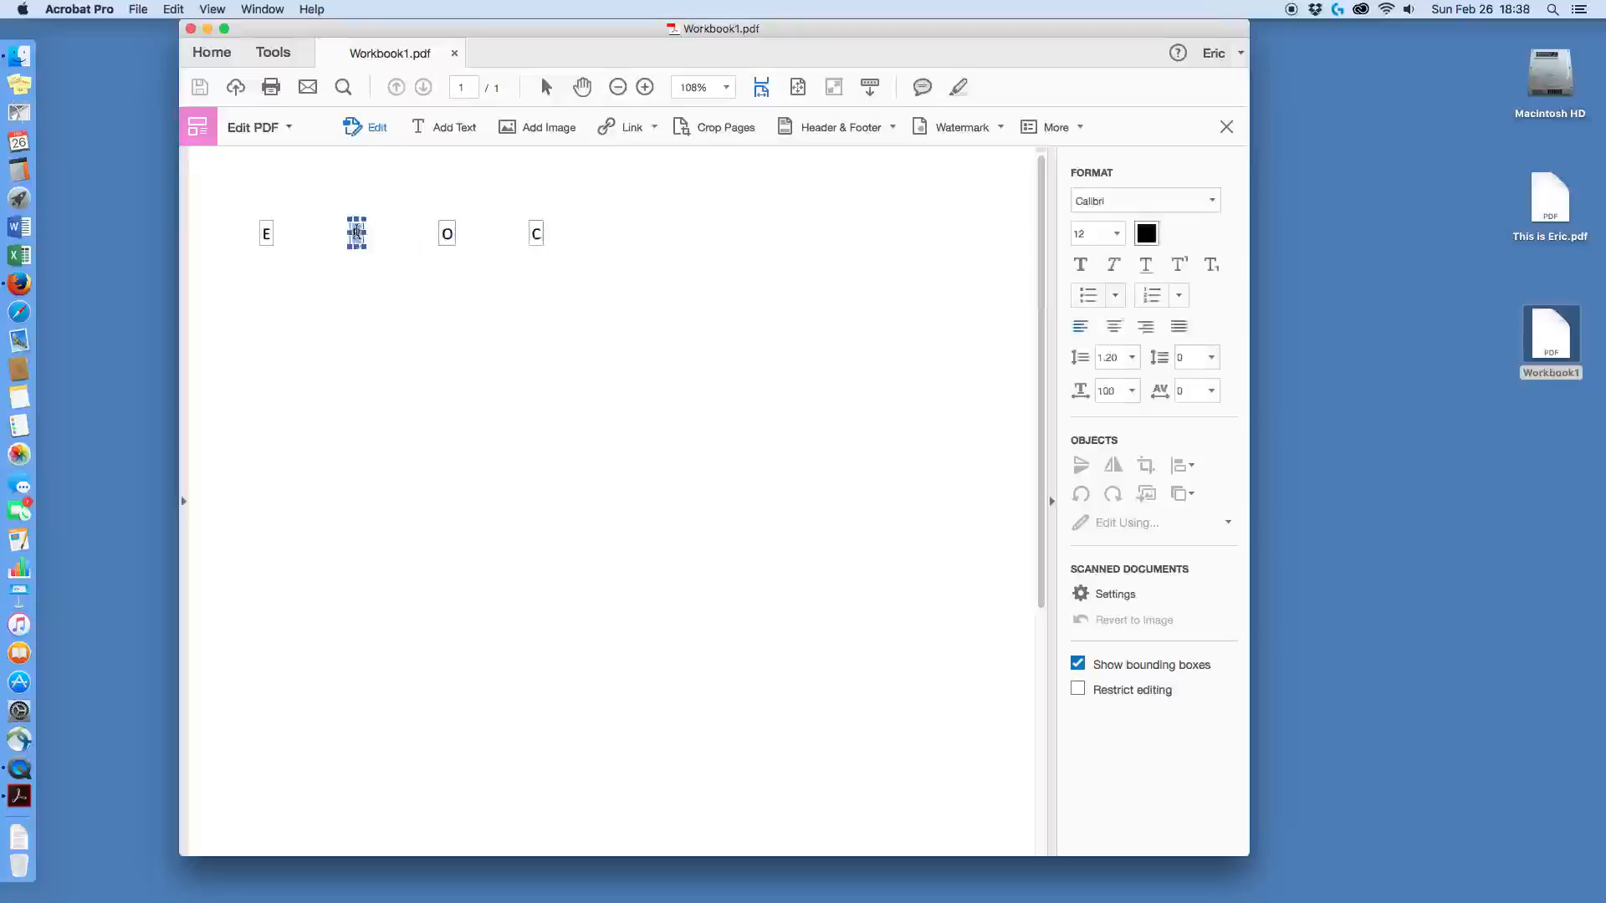
pyautogui.click(412, 243)
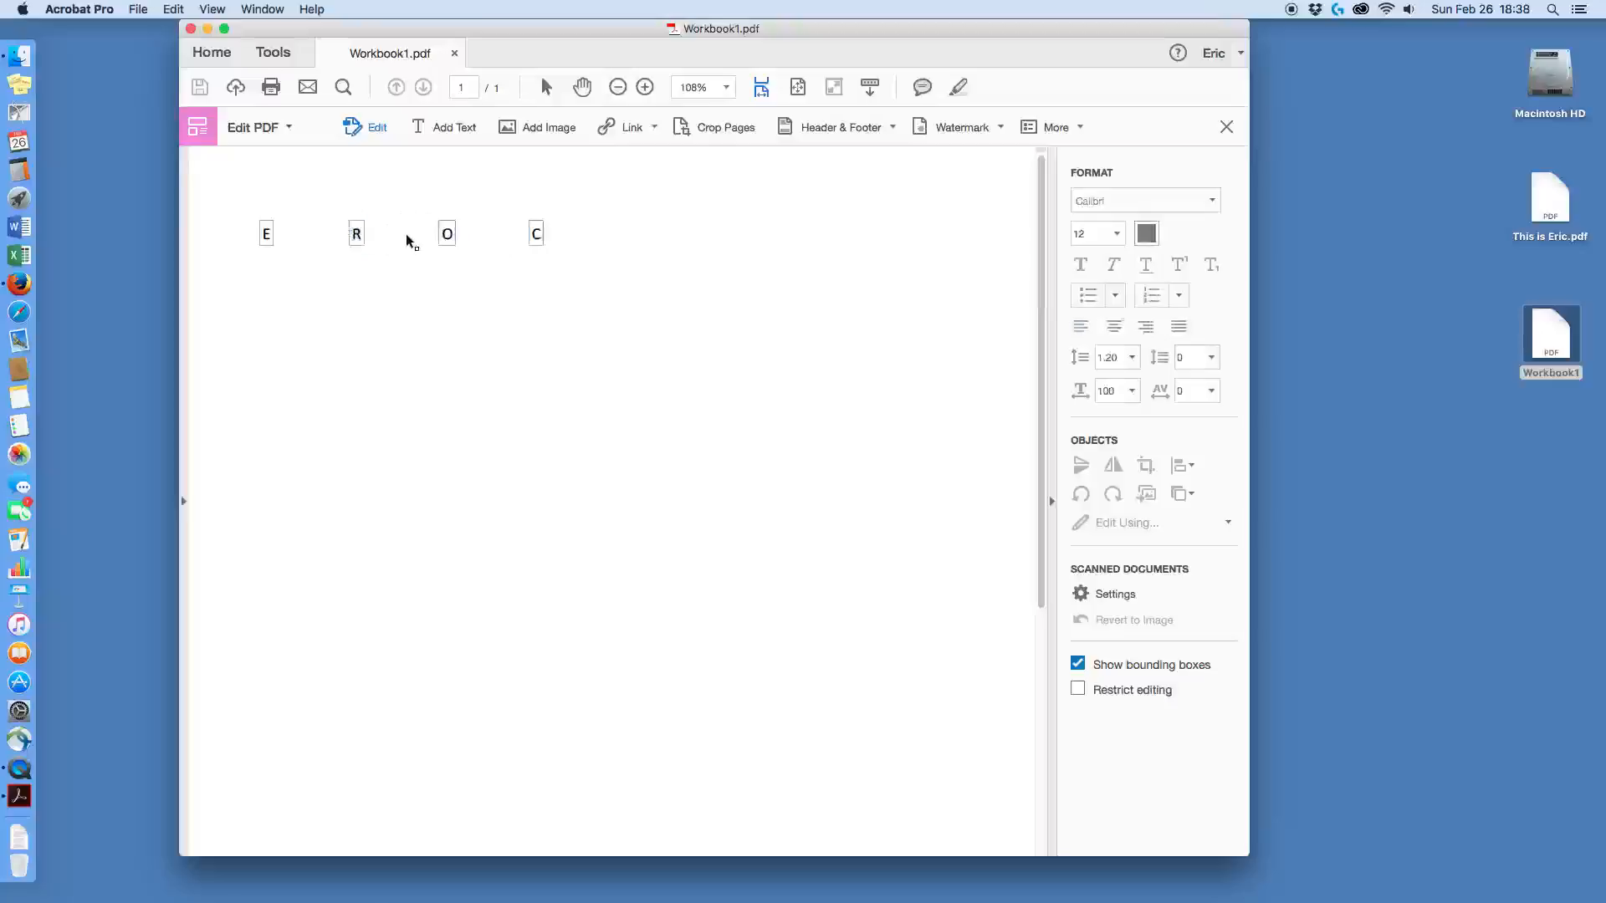
# - Move the letters R, O and C so they form a descending diagonal line starting from the E
pyautogui.moveTo(359, 240); pyautogui.dragTo(312, 295)
pyautogui.click(449, 236)
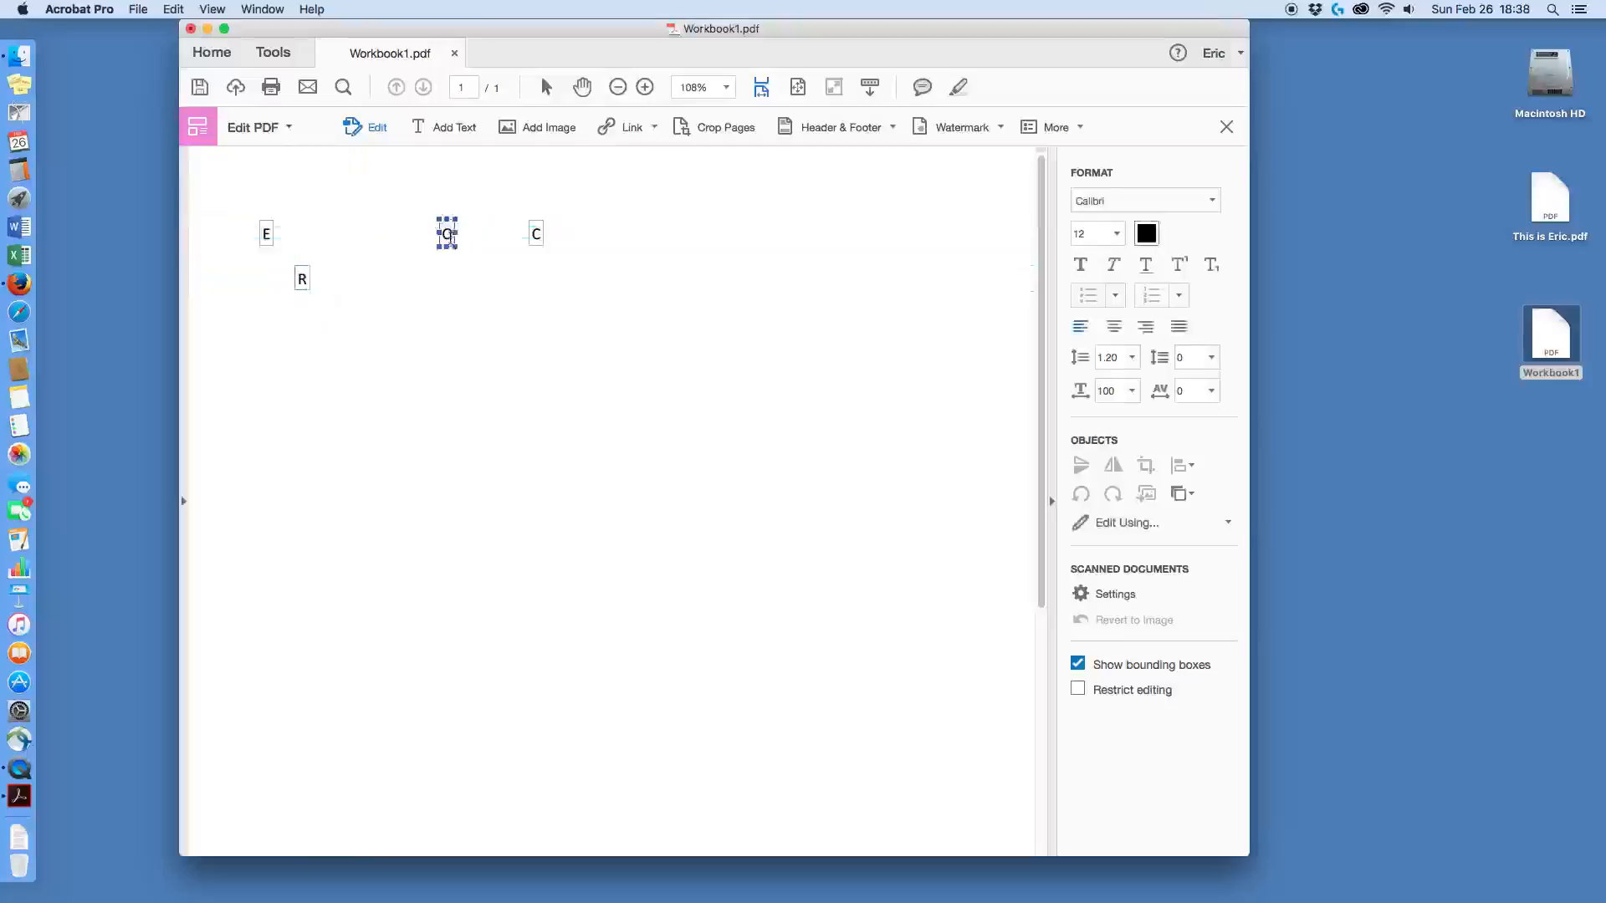
pyautogui.moveTo(449, 238); pyautogui.dragTo(340, 321)
pyautogui.click(536, 237)
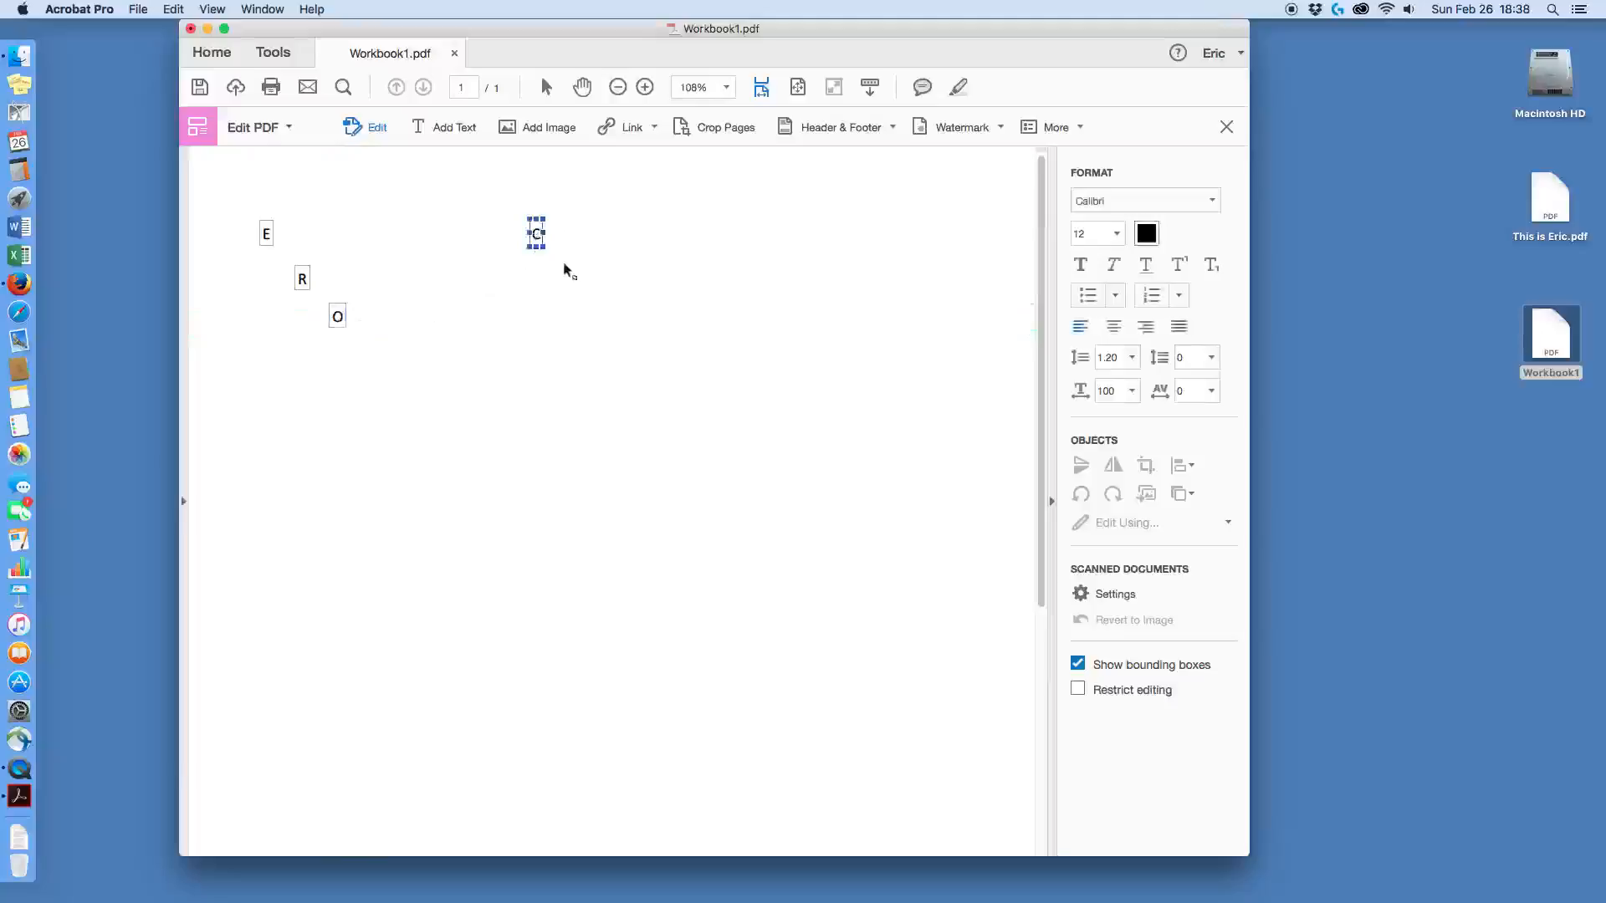
pyautogui.moveTo(540, 241); pyautogui.dragTo(376, 373)
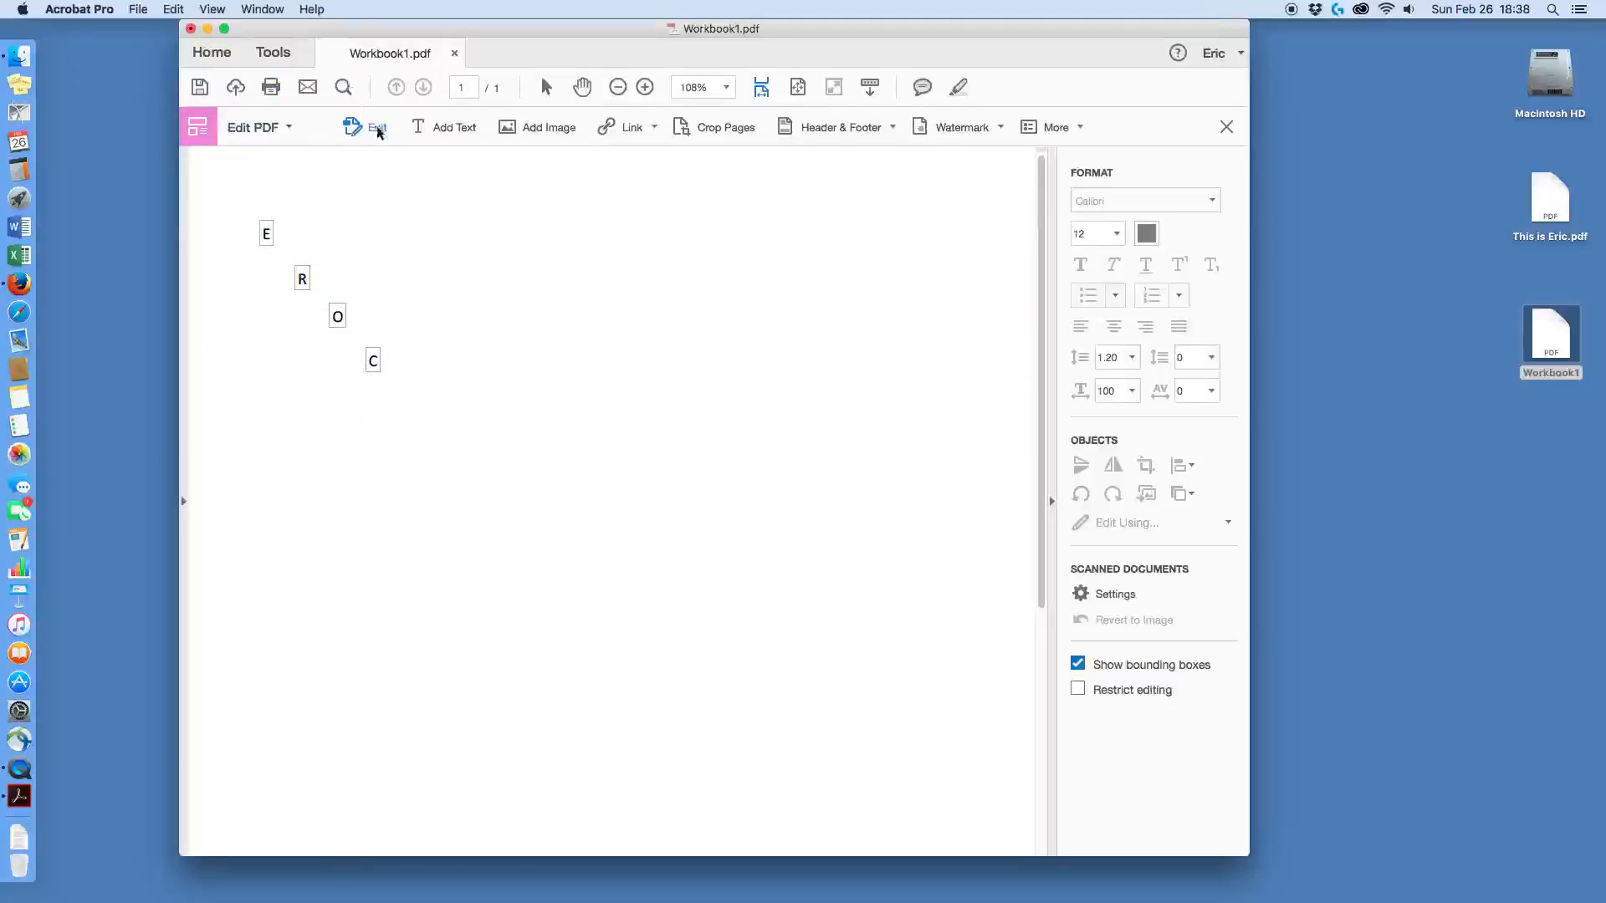
# - Add the text "fdgss" below the diagonal letters, and check the Desktop for an image to insert
pyautogui.click(438, 130)
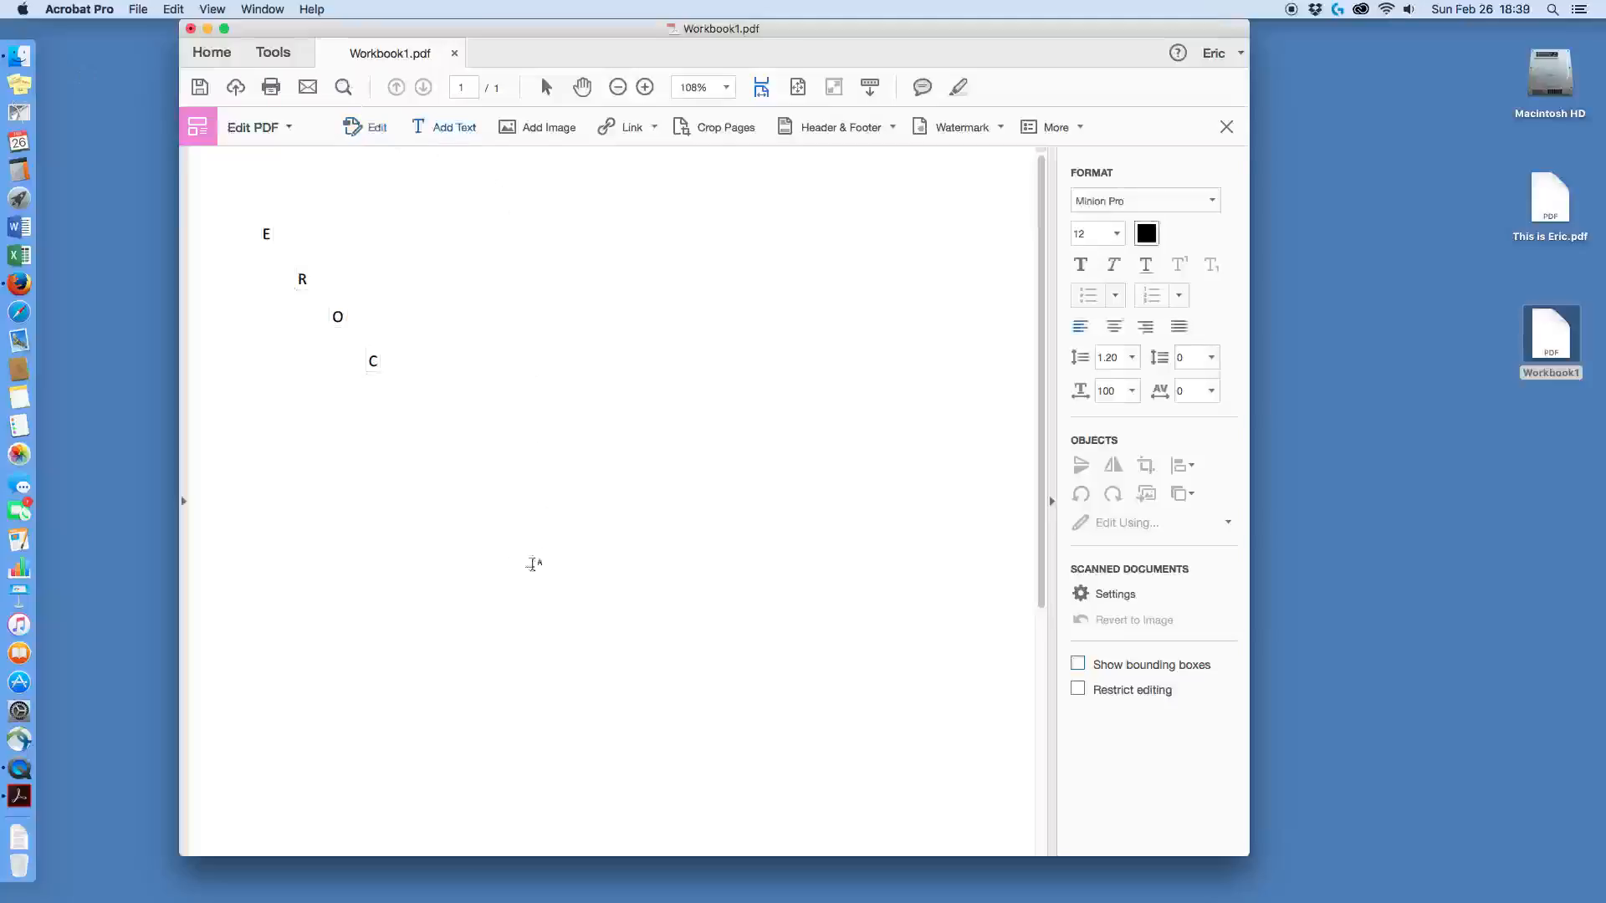
pyautogui.click(362, 502)
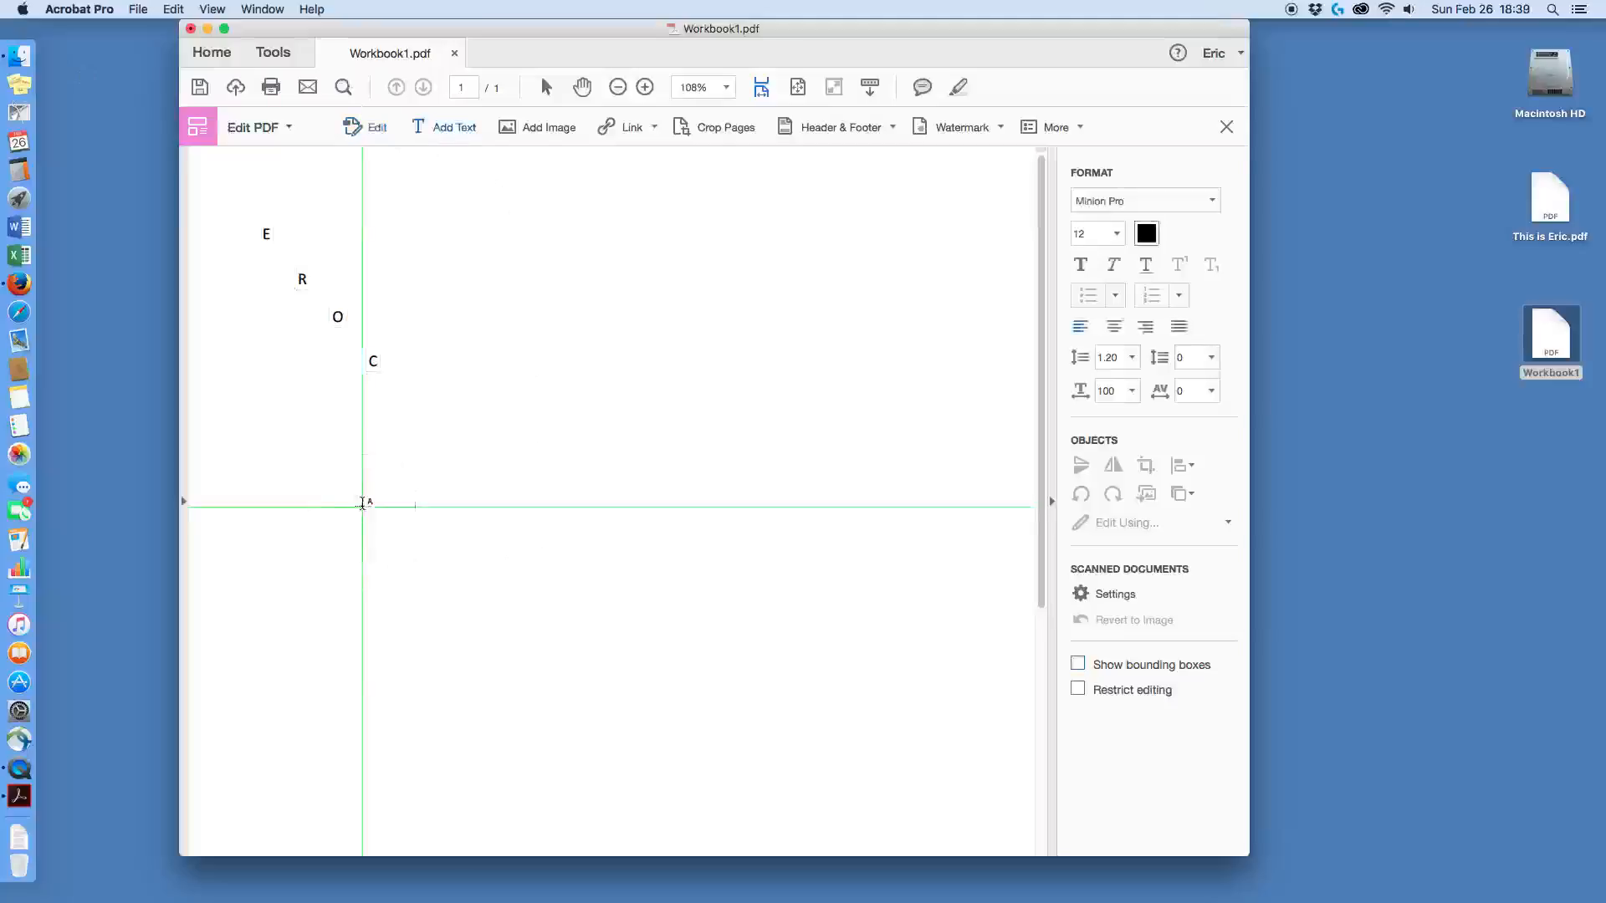
pyautogui.write('fdgss')
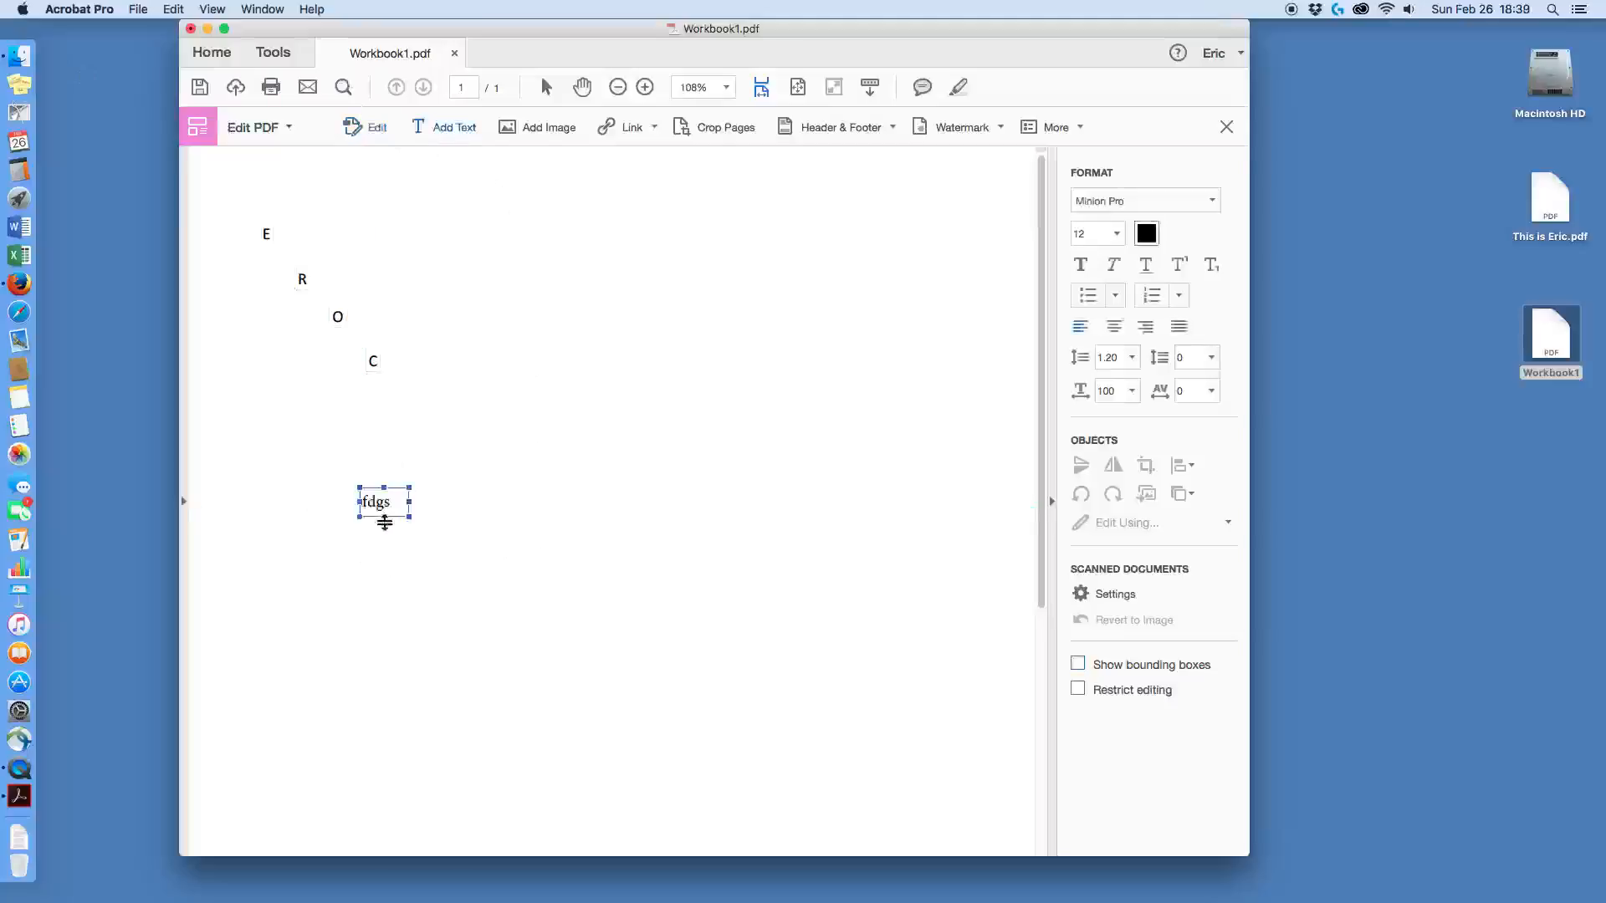
pyautogui.click(545, 129)
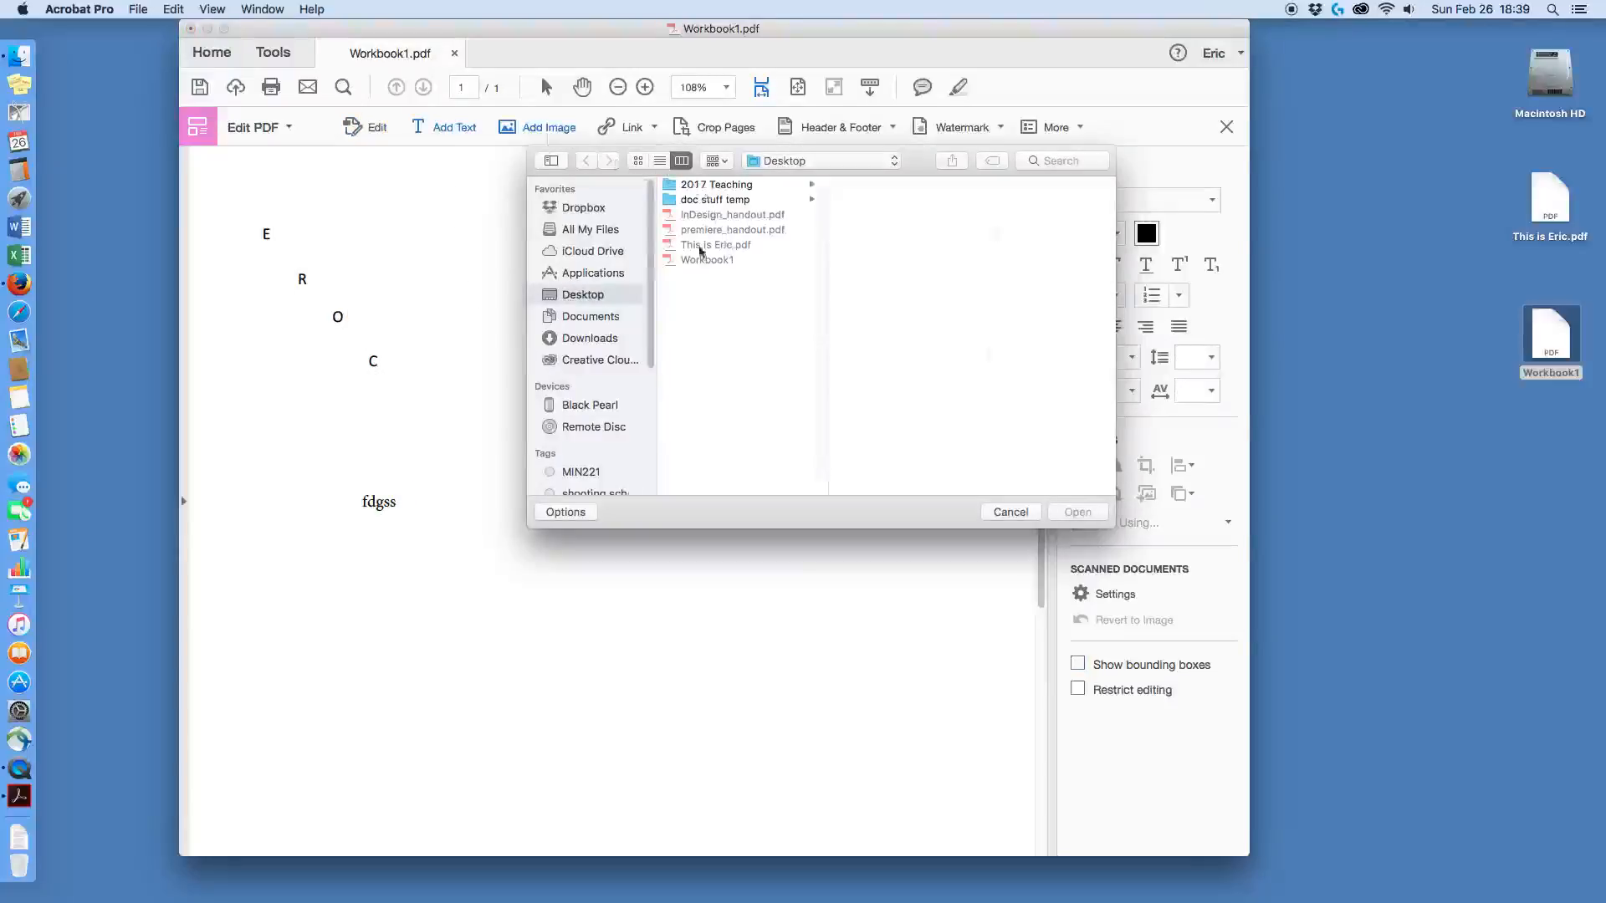
pyautogui.click(1011, 512)
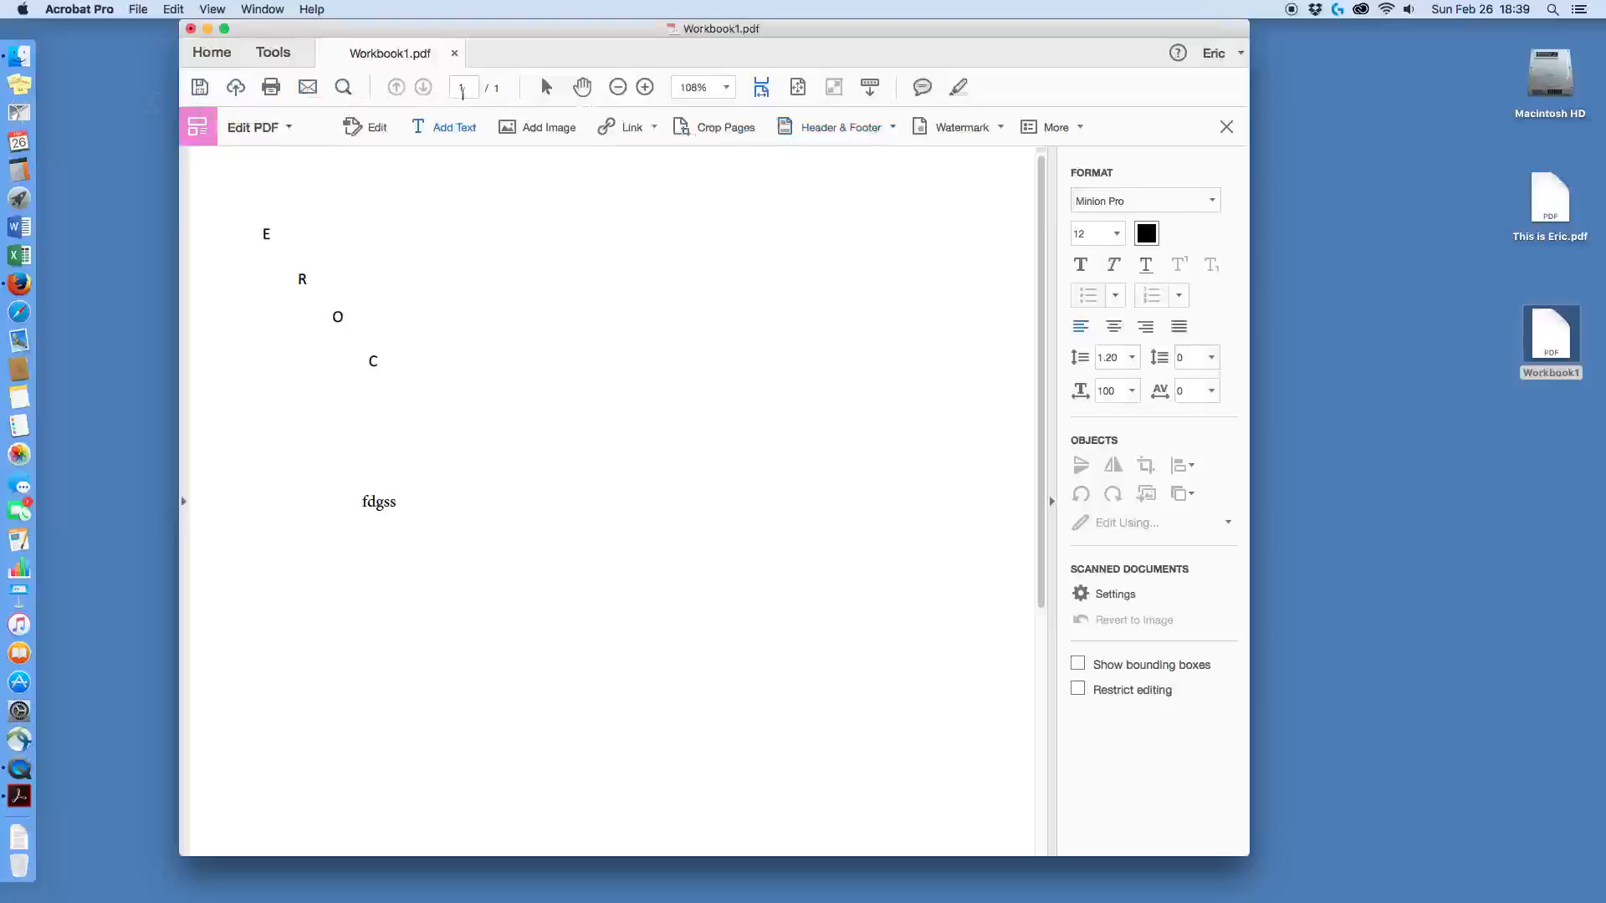
# - Switch to the Hand tool, set the page zoom to 100% and dismiss the assistive reading dialog
pyautogui.click(583, 87)
pyautogui.moveTo(623, 343)
pyautogui.mouseDown()
pyautogui.moveTo(646, 238)
pyautogui.moveTo(607, 442)
pyautogui.moveTo(637, 372)
pyautogui.moveTo(650, 261)
pyautogui.moveTo(639, 394)
pyautogui.moveTo(649, 215)
pyautogui.moveTo(635, 369)
pyautogui.mouseUp()
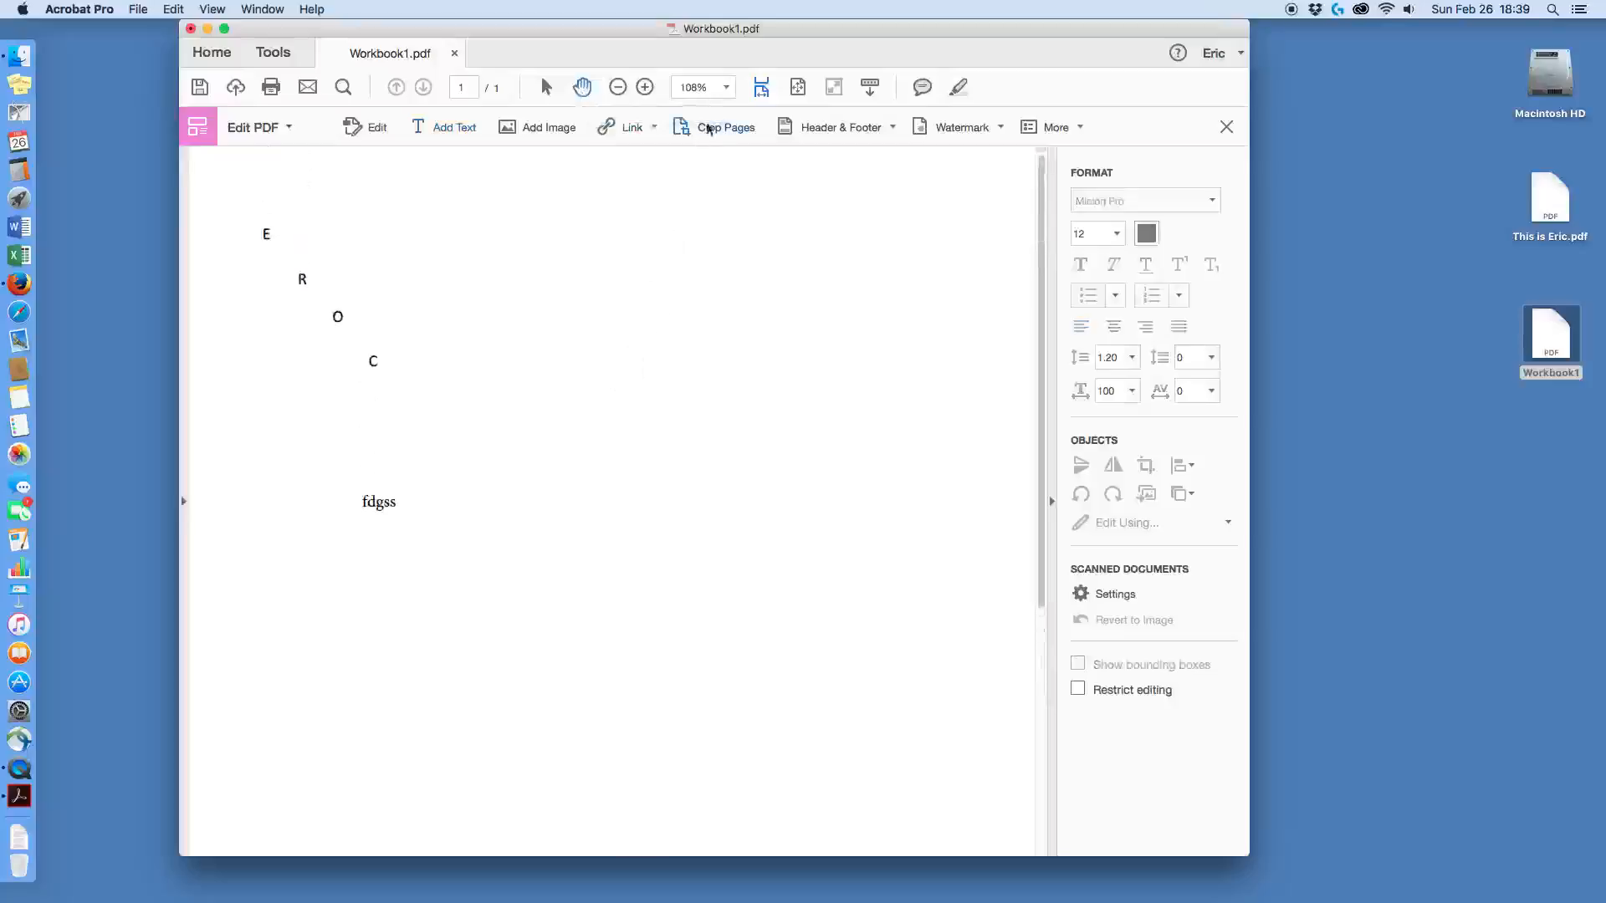
pyautogui.click(728, 89)
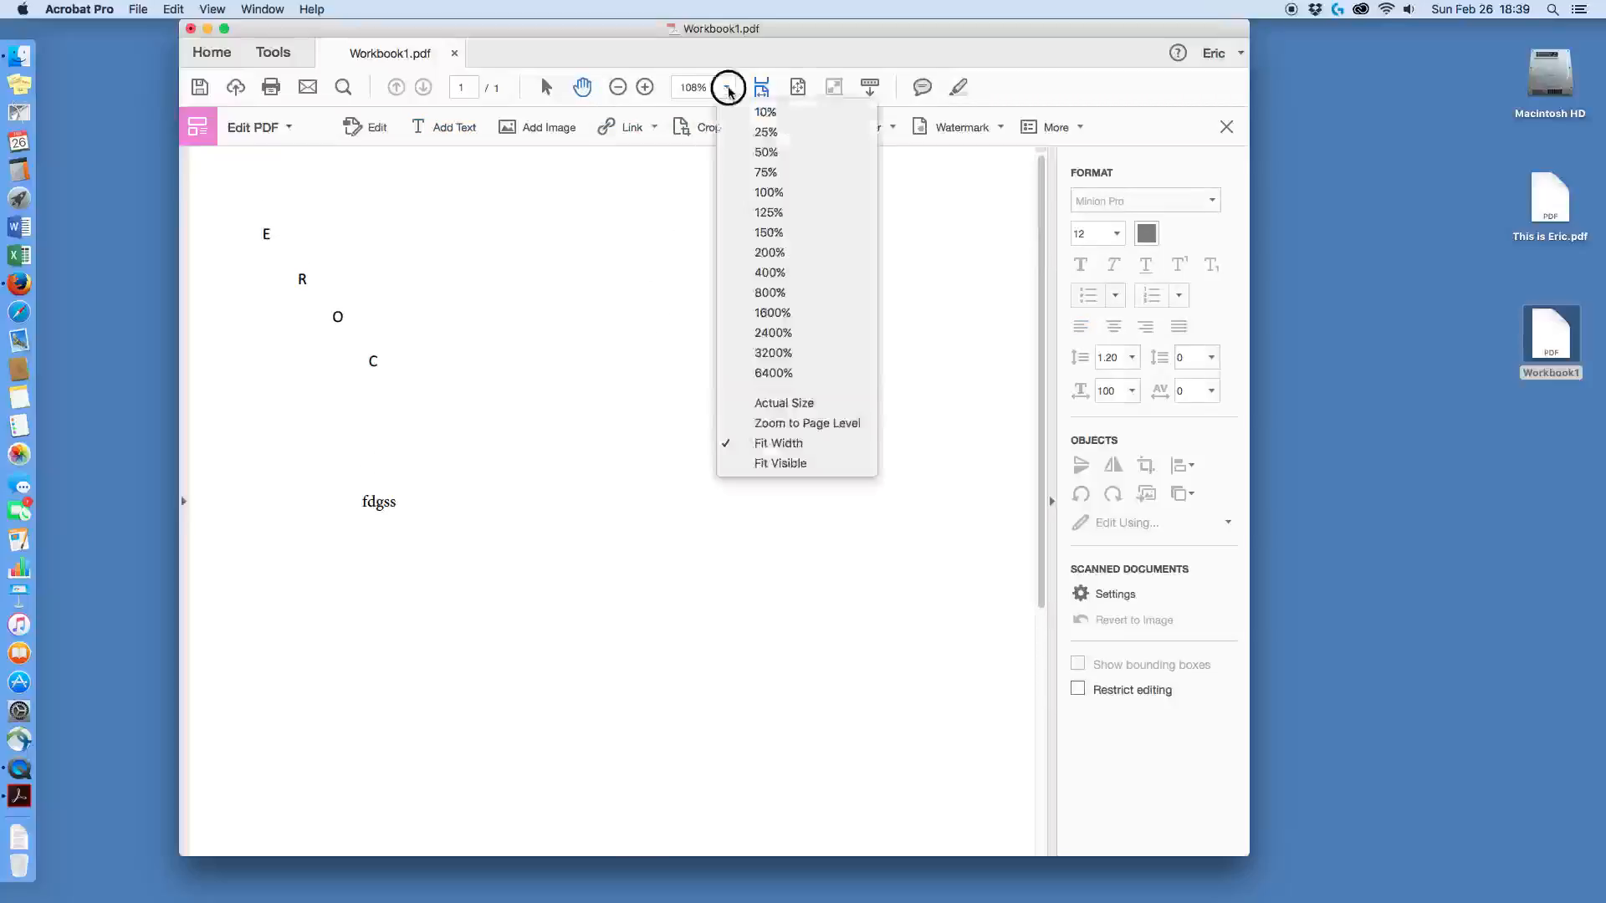
pyautogui.click(736, 190)
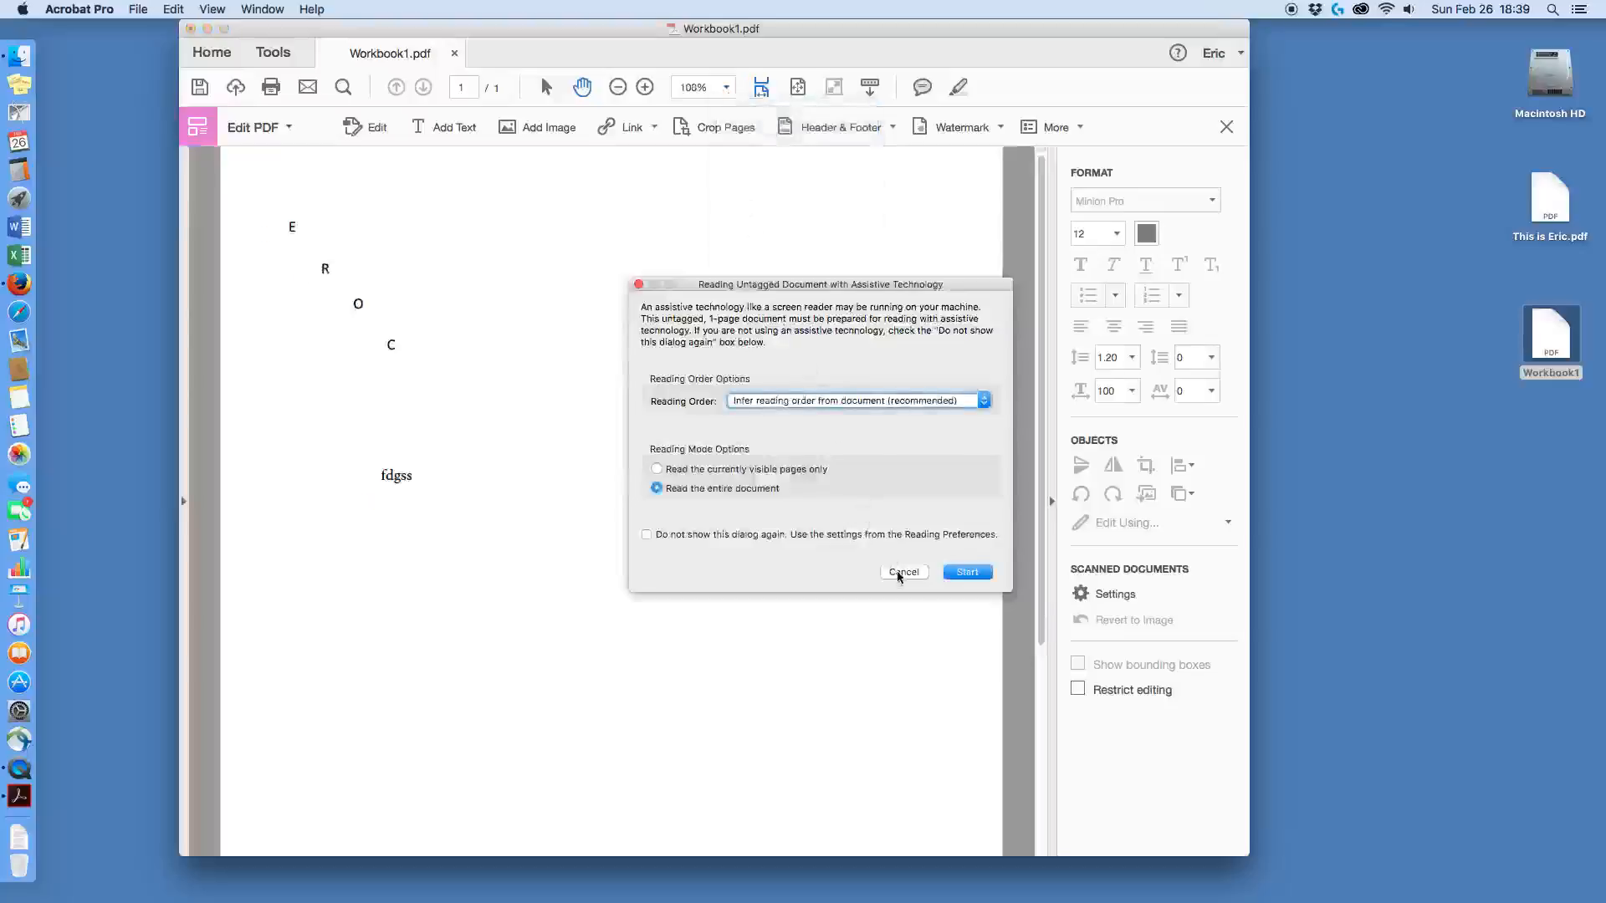
pyautogui.click(902, 573)
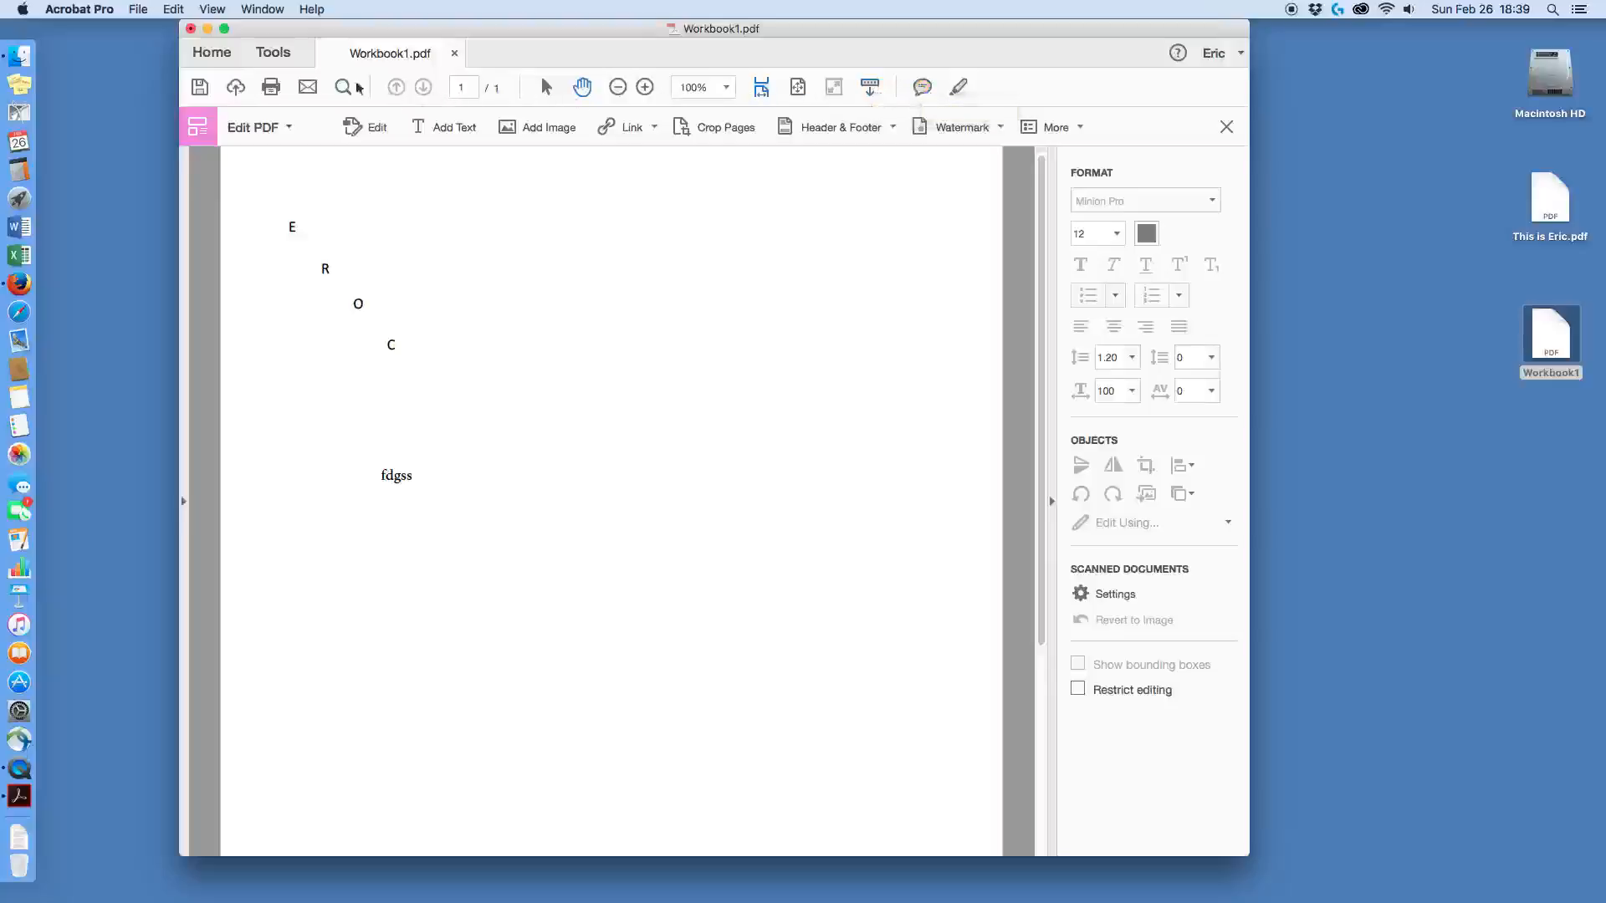
# - Look through the available tools and open the Comment tool for Workbook1.pdf
pyautogui.click(277, 53)
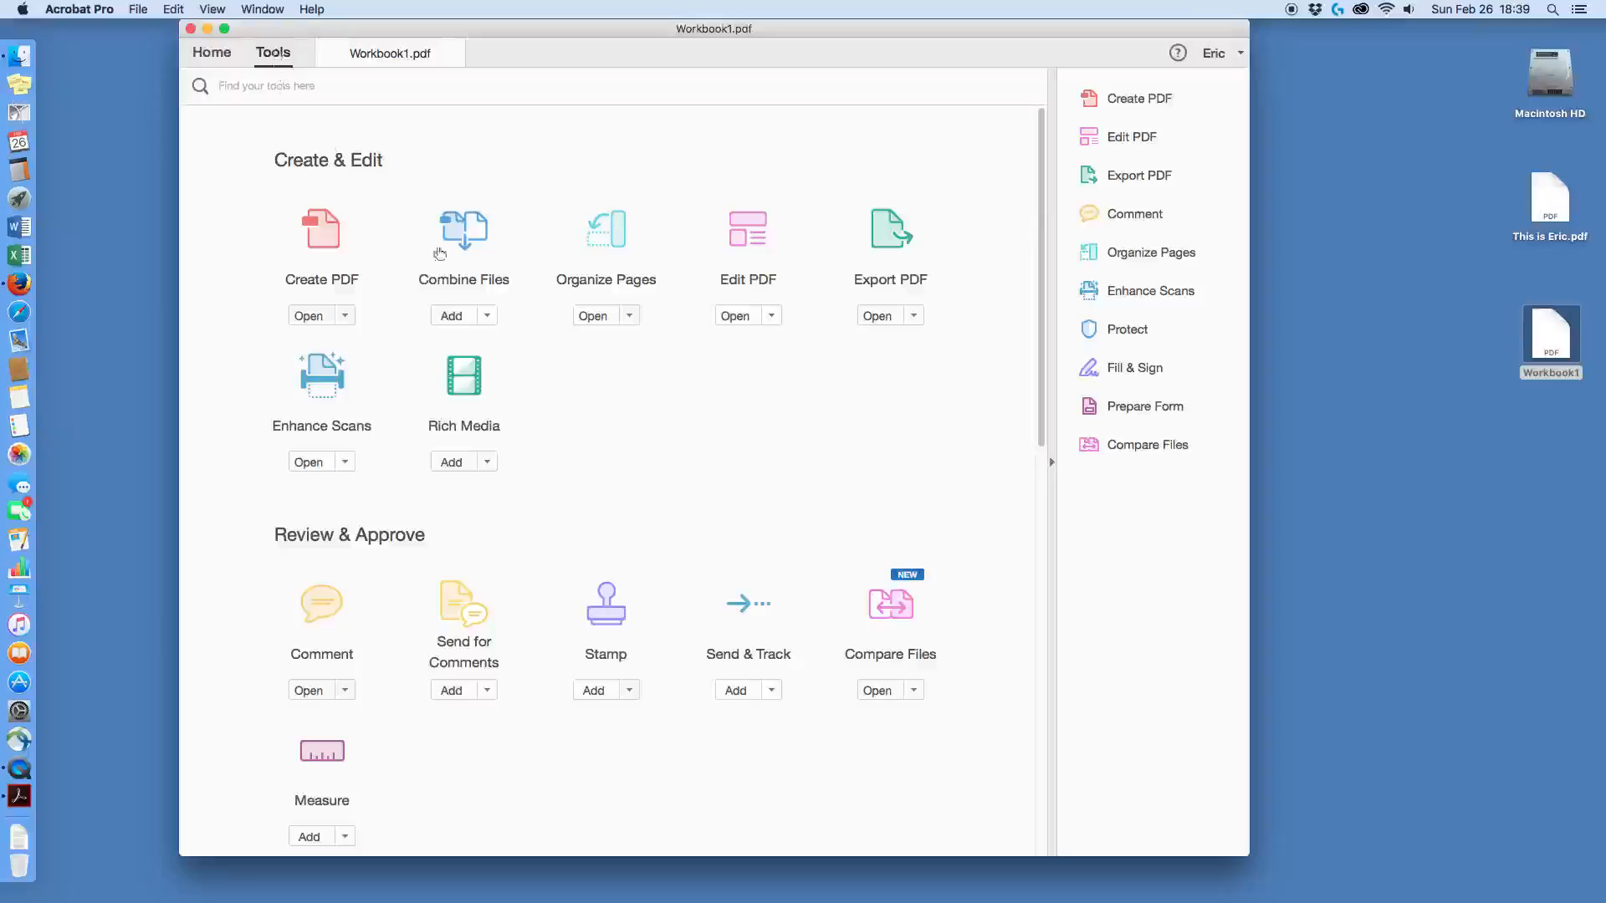
pyautogui.scroll(-2, 466, 485)
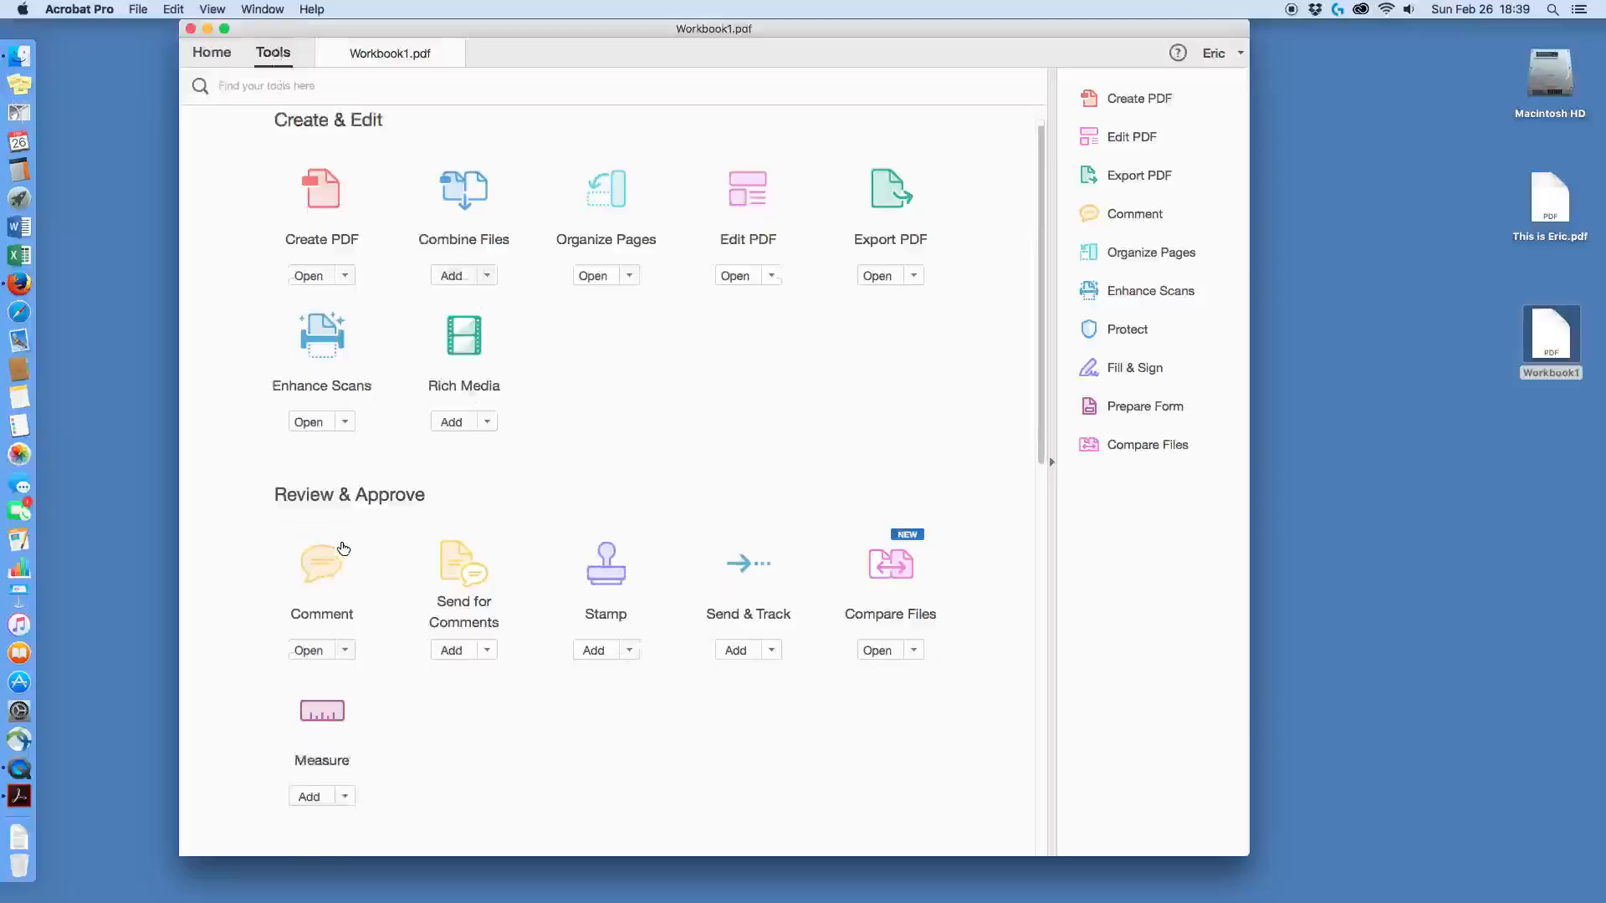
pyautogui.scroll(-1, 344, 548)
pyautogui.scroll(-3, 323, 528)
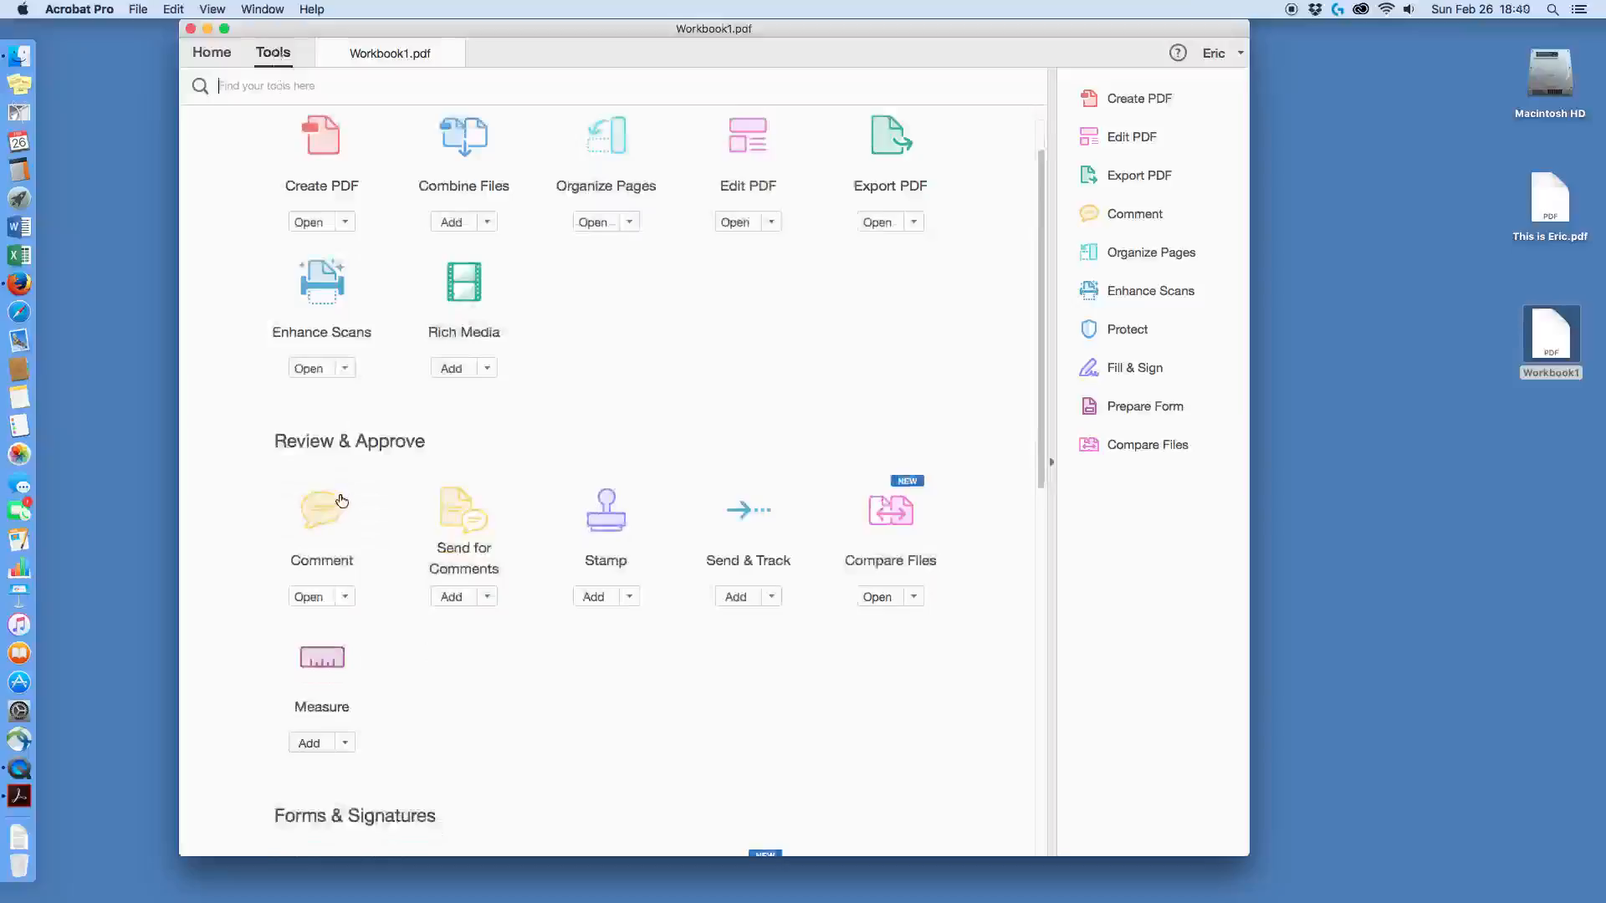
pyautogui.click(338, 502)
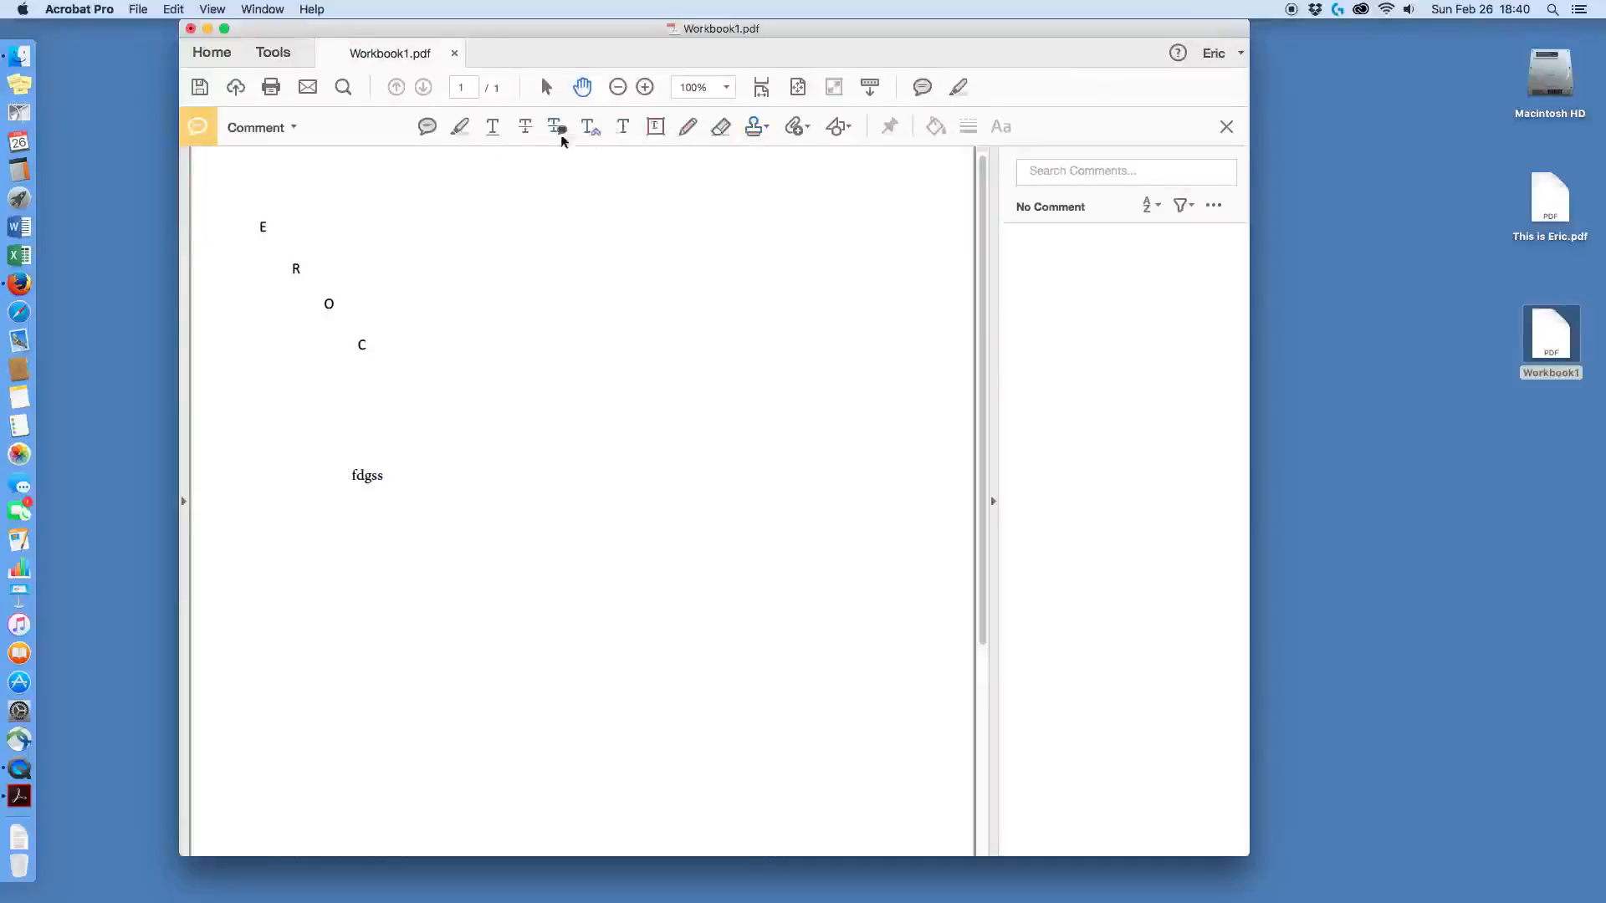
# - Add a sticky note beside the letter O reading "This should be an "I"", post it and close the note
pyautogui.click(426, 126)
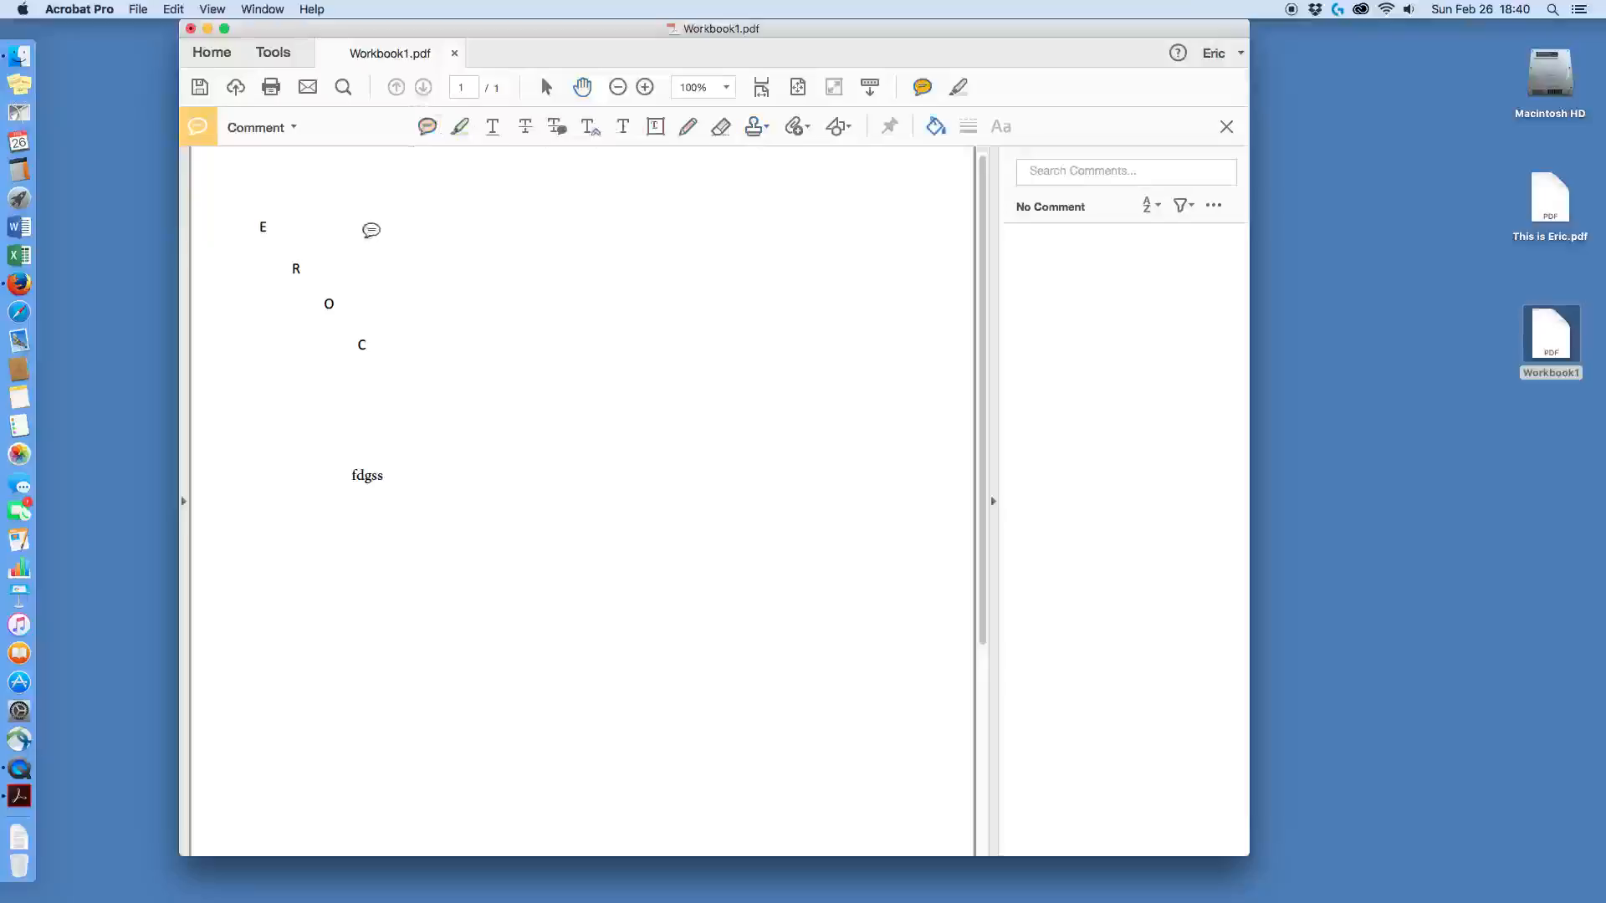
pyautogui.click(343, 289)
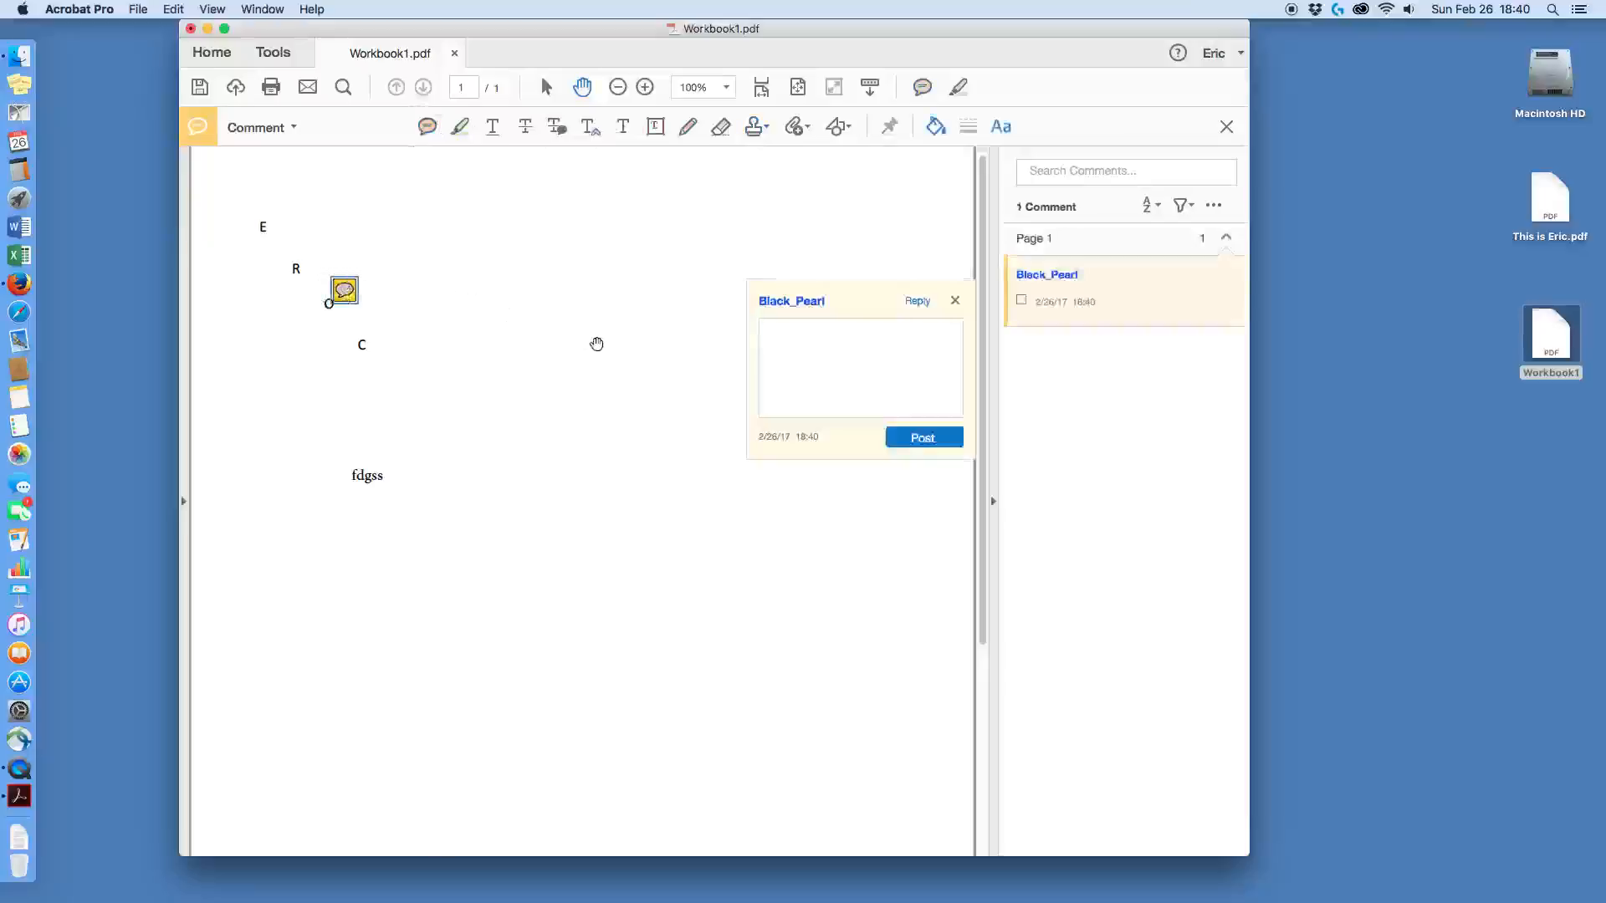
pyautogui.write('This should be an "I')
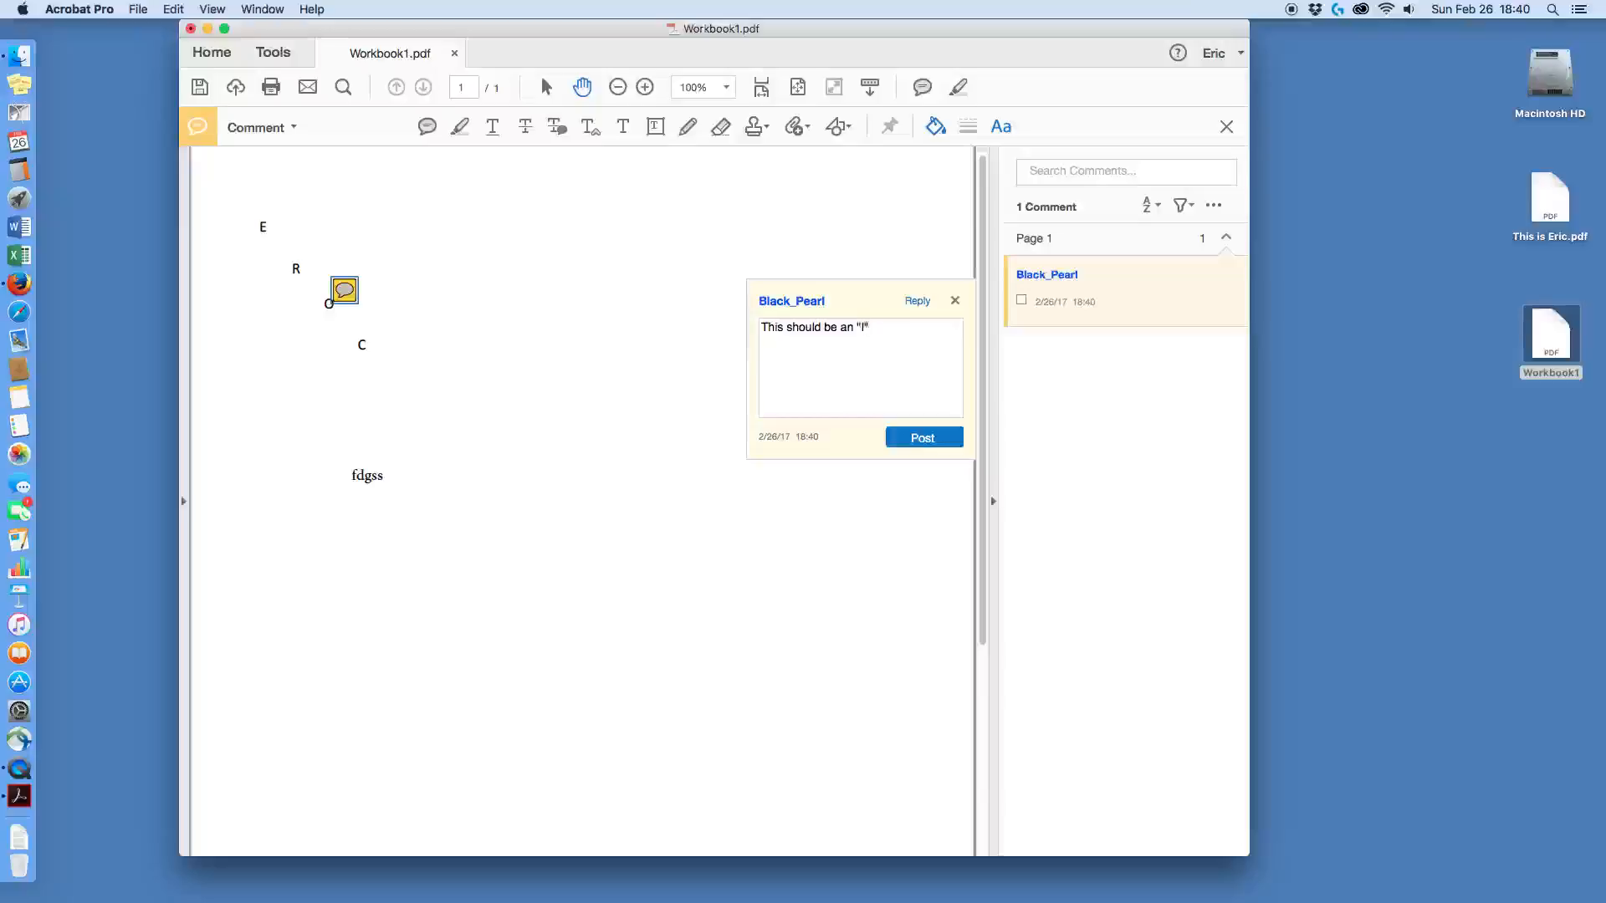
pyautogui.click(927, 439)
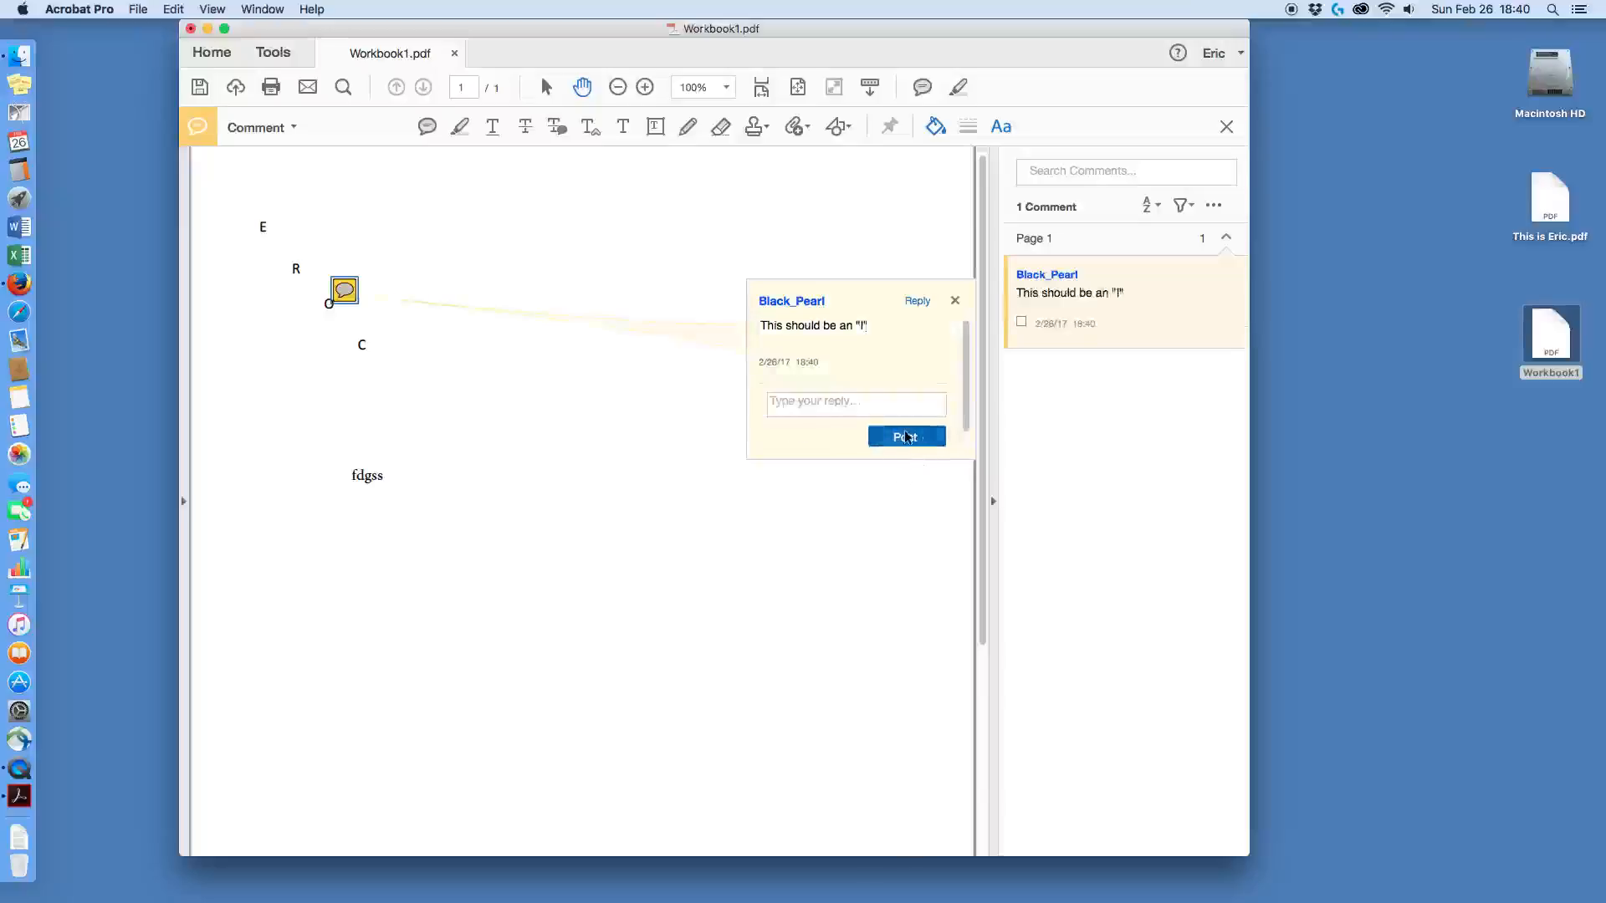
pyautogui.click(955, 301)
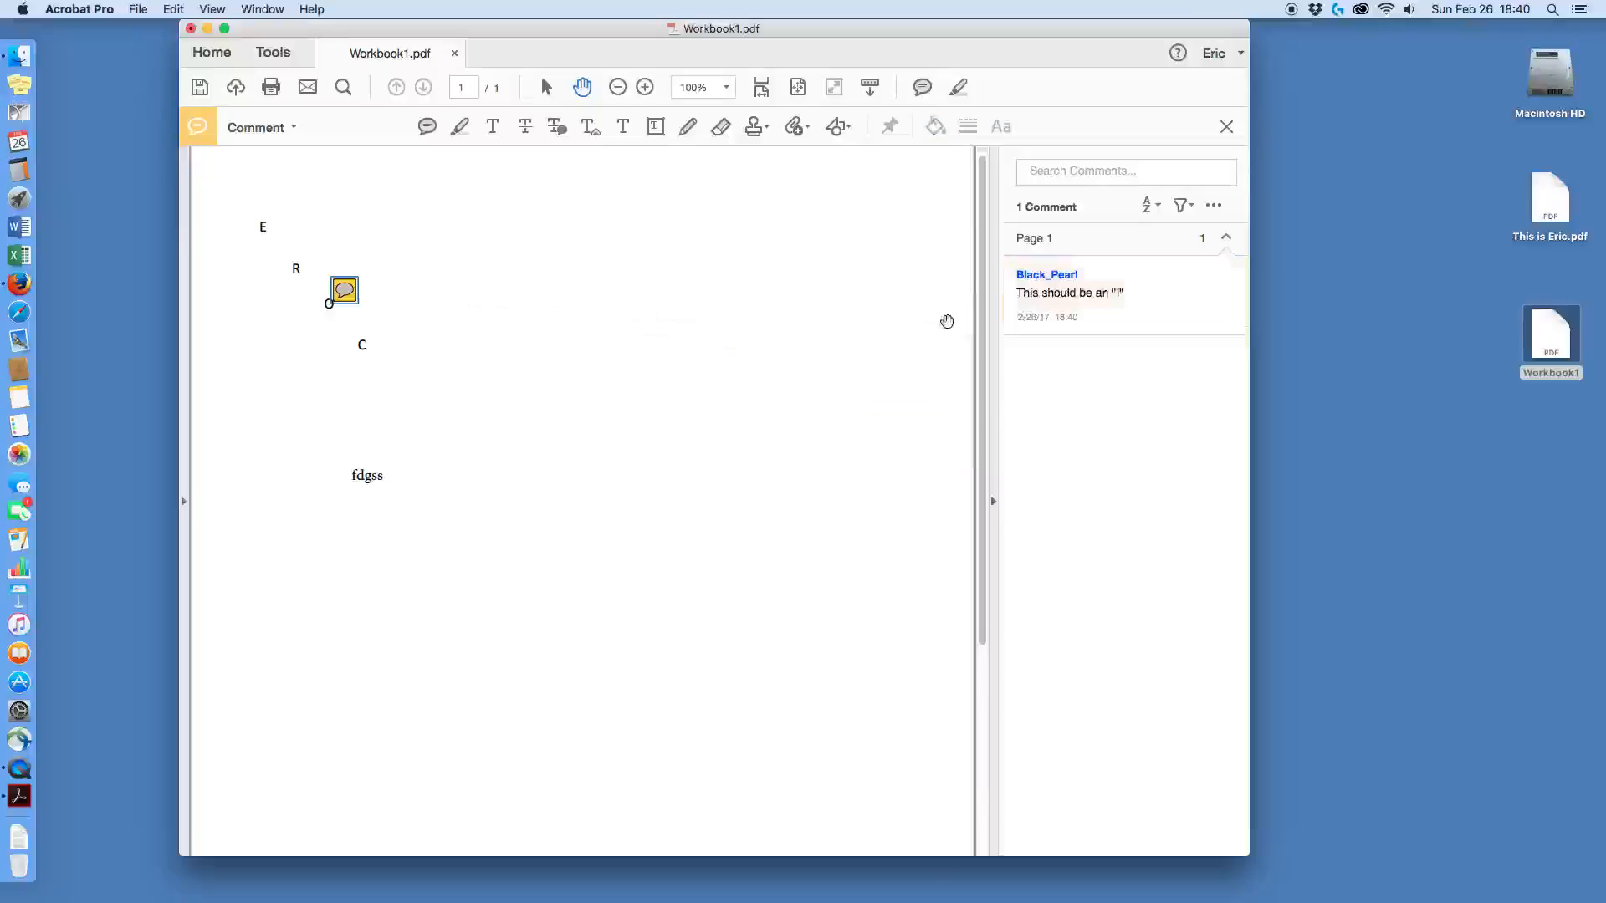
# - Preview the sticky note's comment text on the page
pyautogui.moveTo(359, 301)
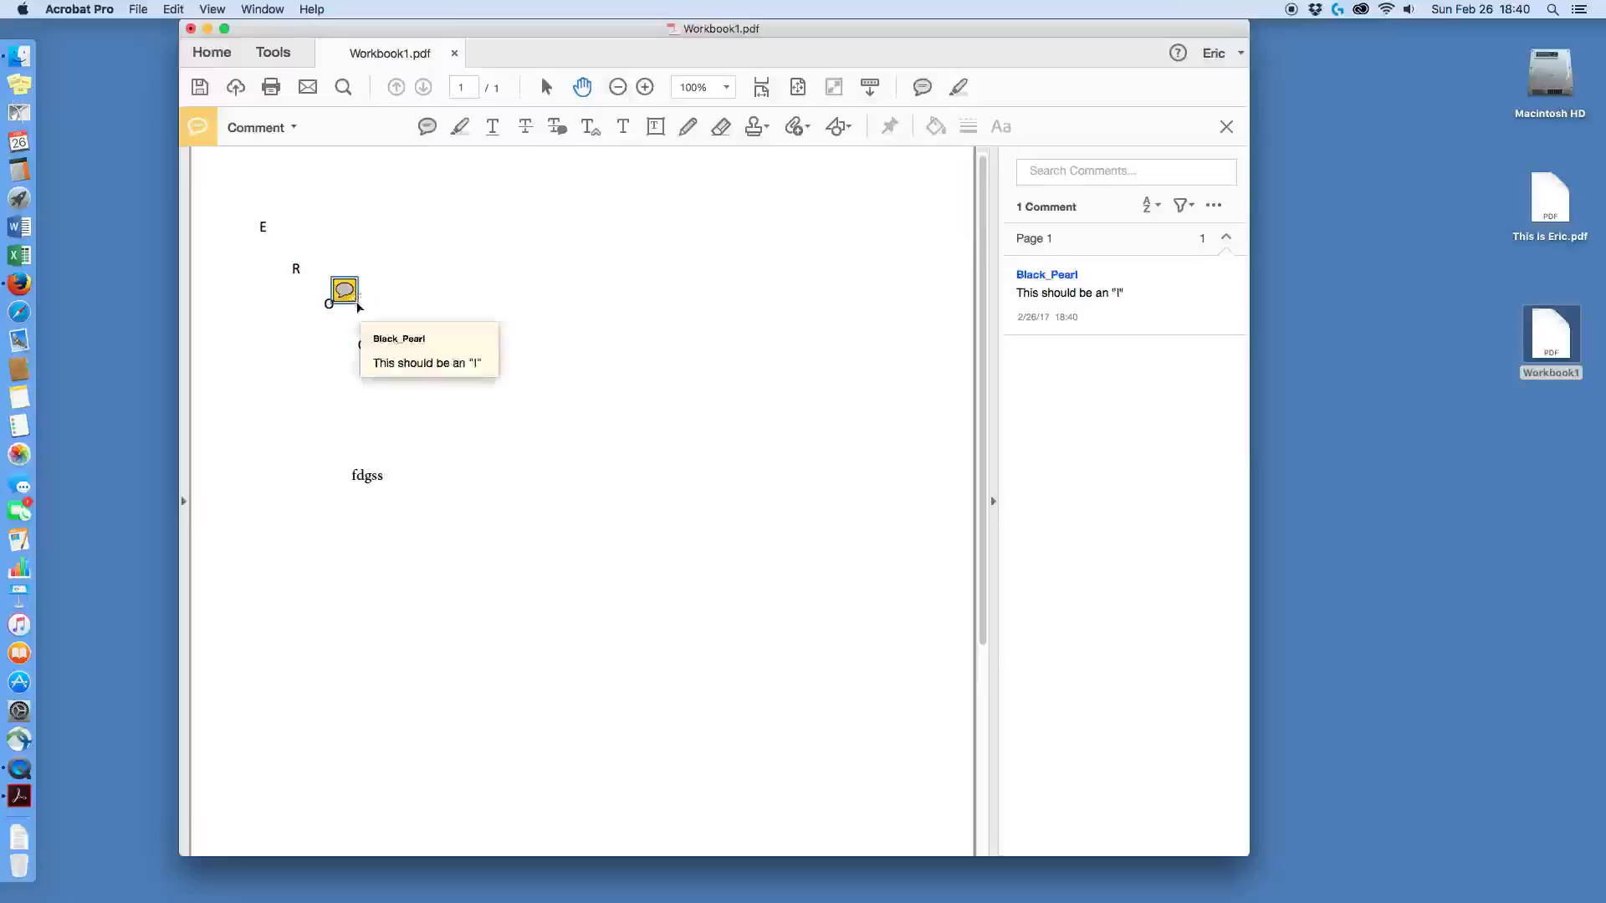
pyautogui.moveTo(374, 302); pyautogui.dragTo(459, 208)
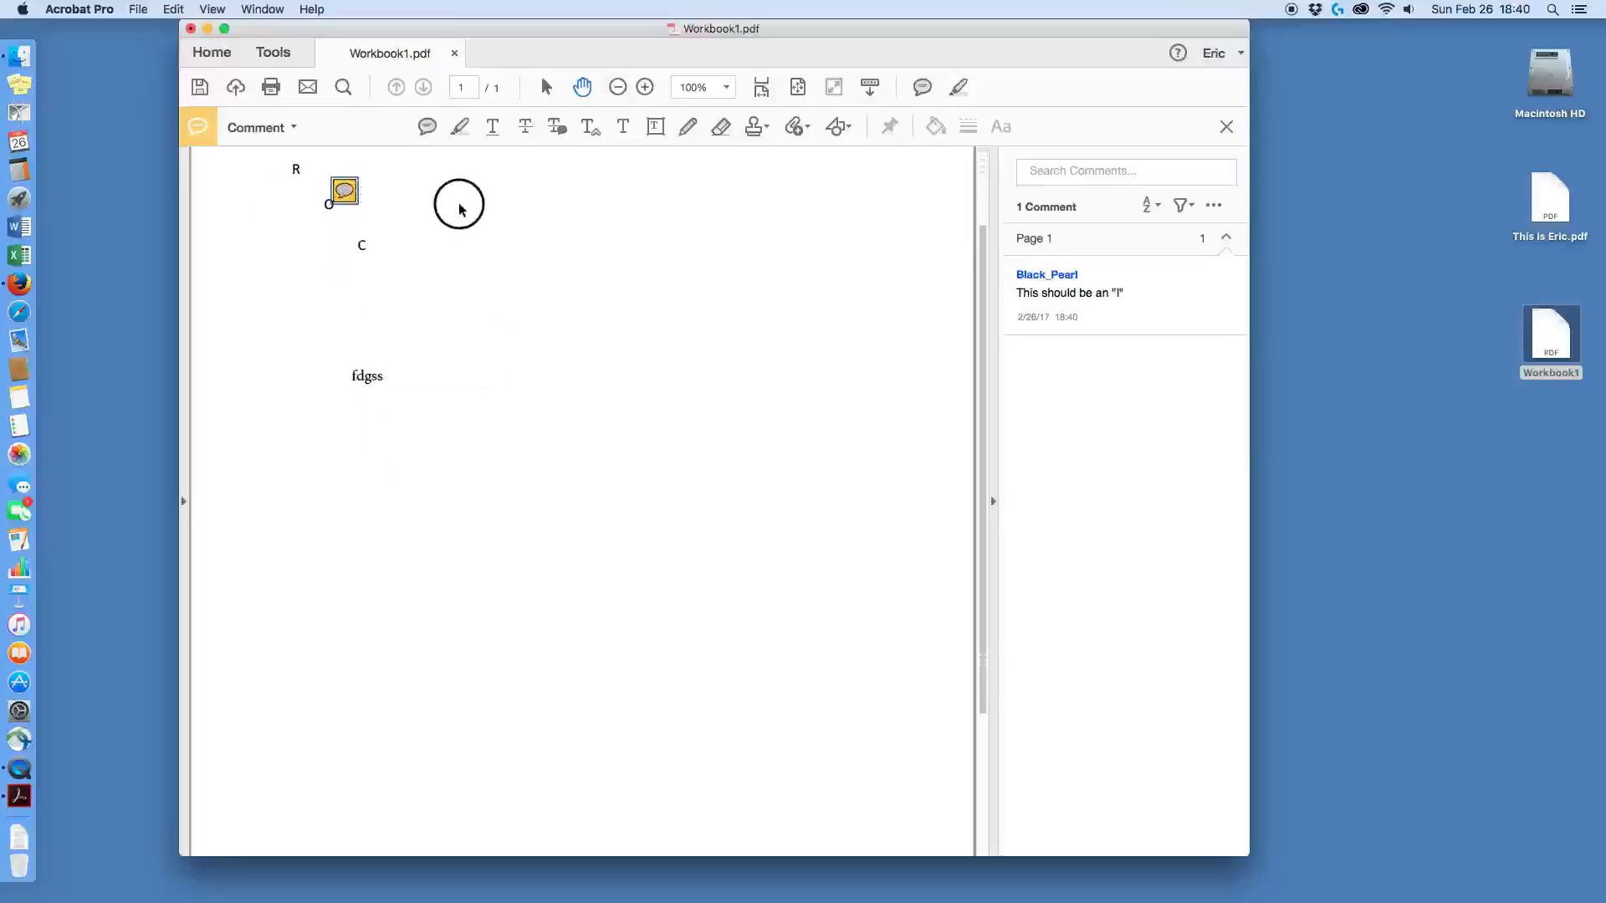
pyautogui.moveTo(351, 200)
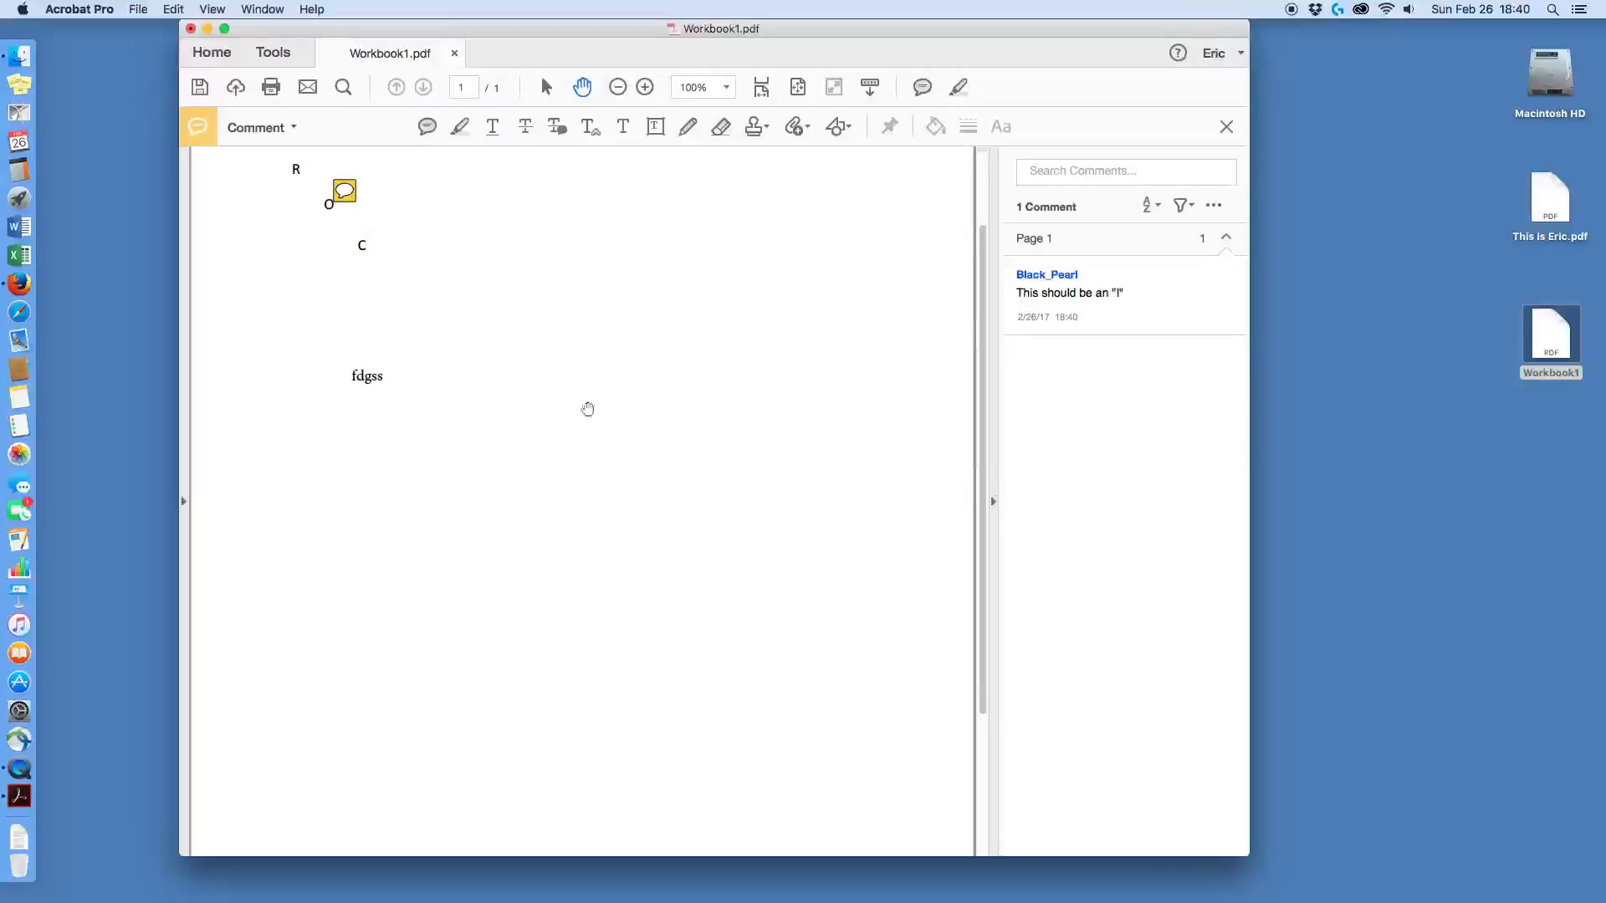
pyautogui.scroll(3, 615, 418)
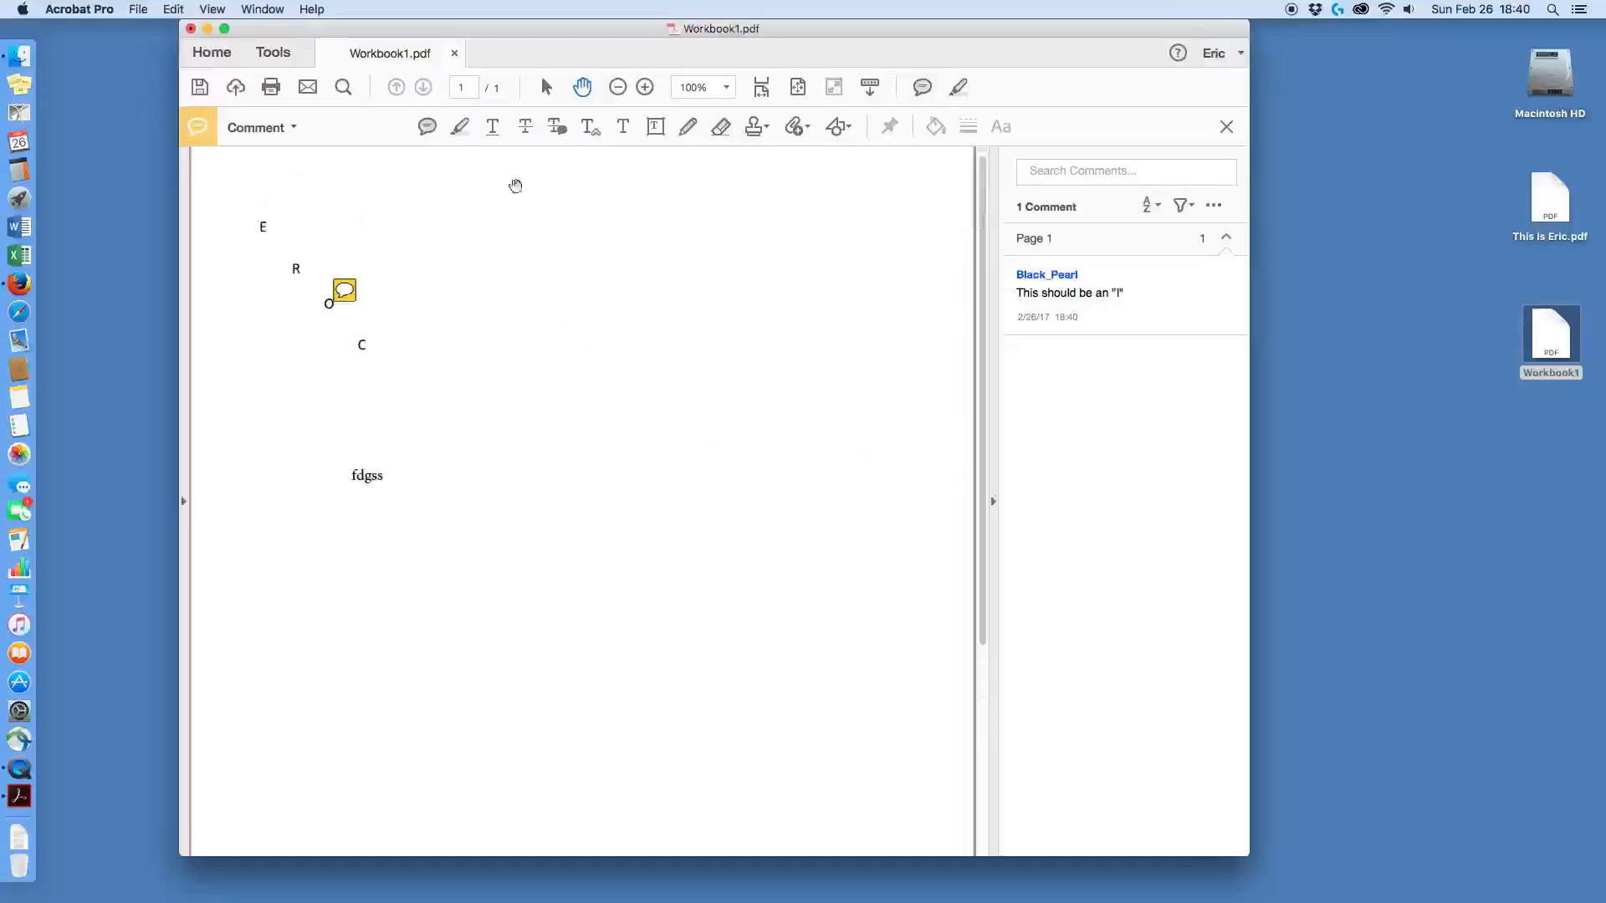
# - Highlight the letters E and R with the text highlighter
pyautogui.click(493, 128)
pyautogui.click(460, 128)
pyautogui.moveTo(268, 227); pyautogui.dragTo(255, 226)
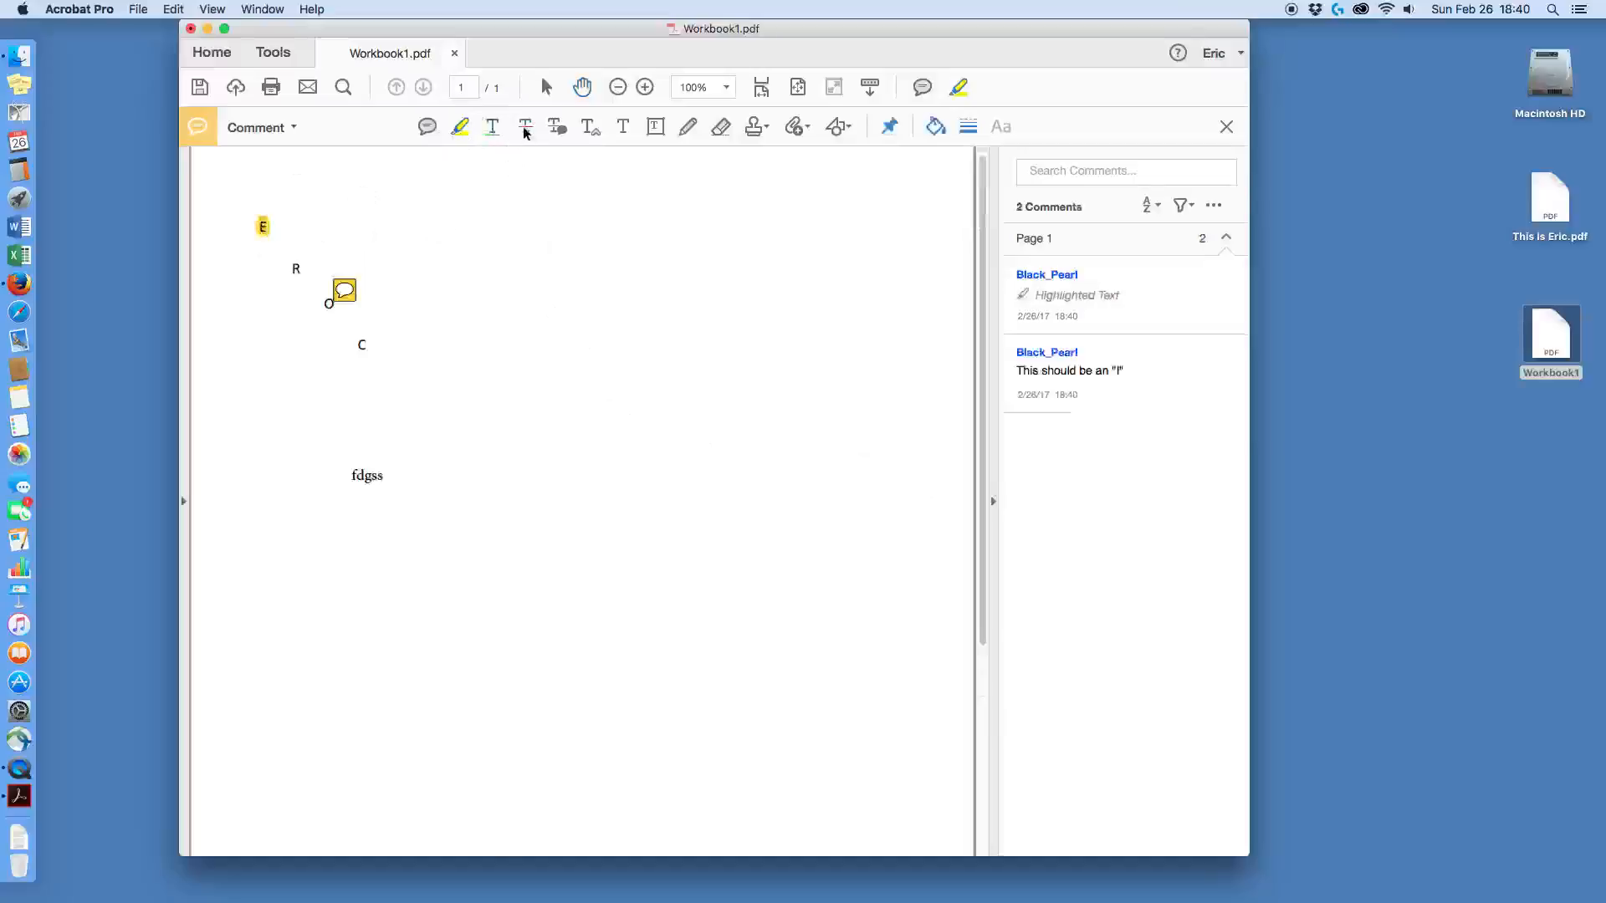
pyautogui.click(493, 130)
pyautogui.moveTo(303, 269); pyautogui.dragTo(288, 267)
pyautogui.click(493, 130)
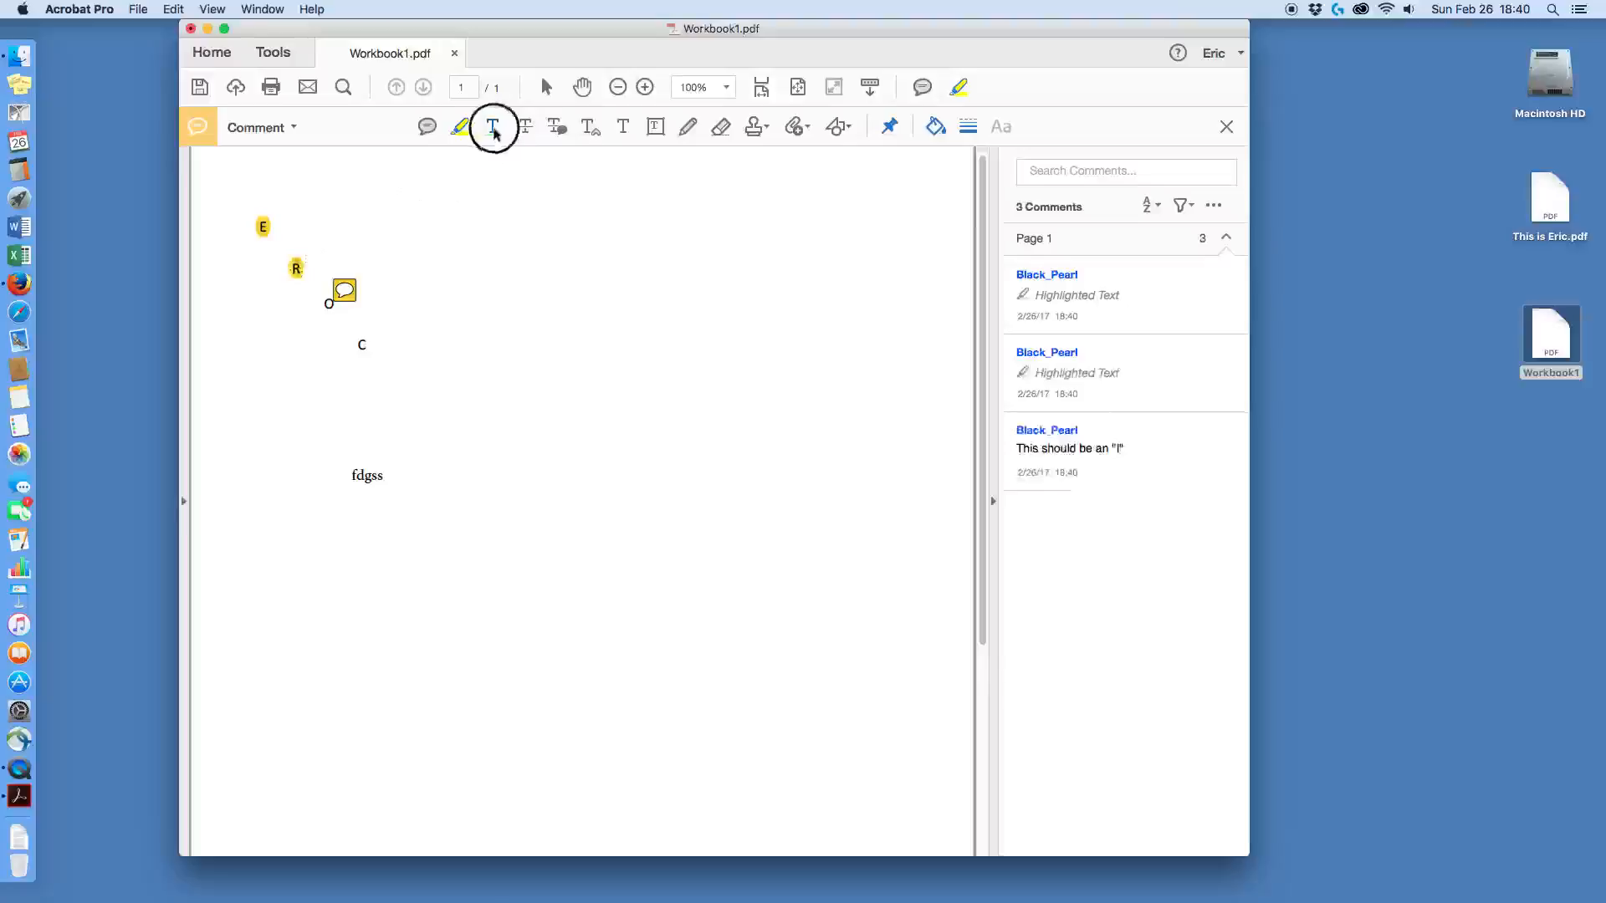
pyautogui.click(300, 270)
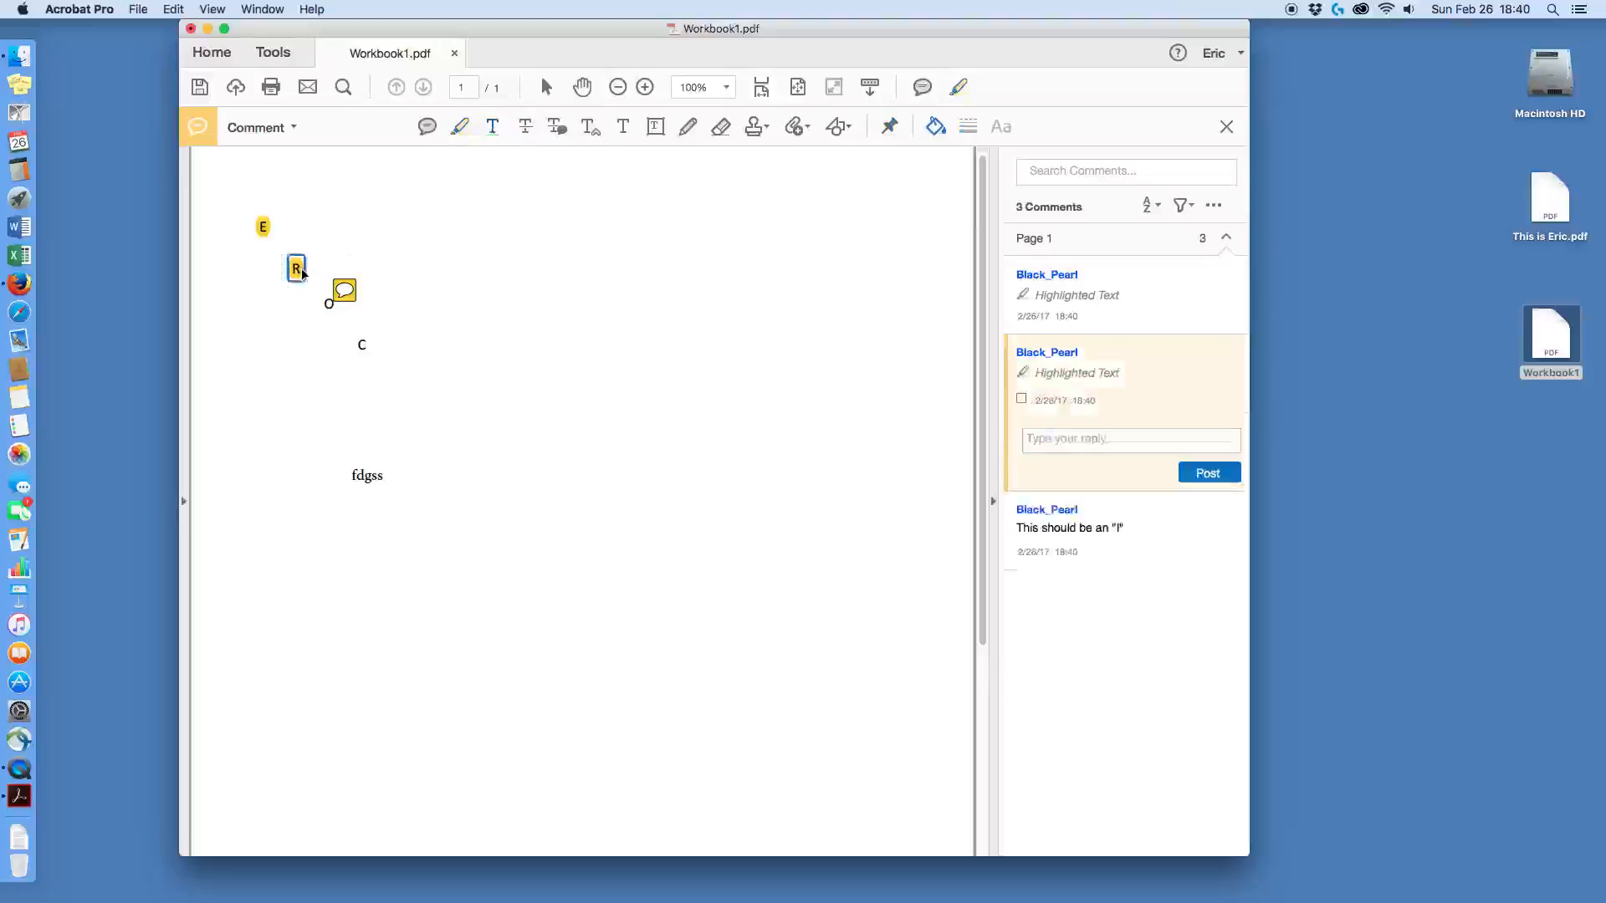
# - Underline the text "fdgss" and strike through the letter C
pyautogui.click(493, 130)
pyautogui.moveTo(384, 472); pyautogui.dragTo(352, 476)
pyautogui.click(527, 128)
pyautogui.moveTo(378, 339); pyautogui.dragTo(349, 344)
# - Draw a freehand zigzag line on the blank area beside the letters and erase its upper part
pyautogui.click(691, 132)
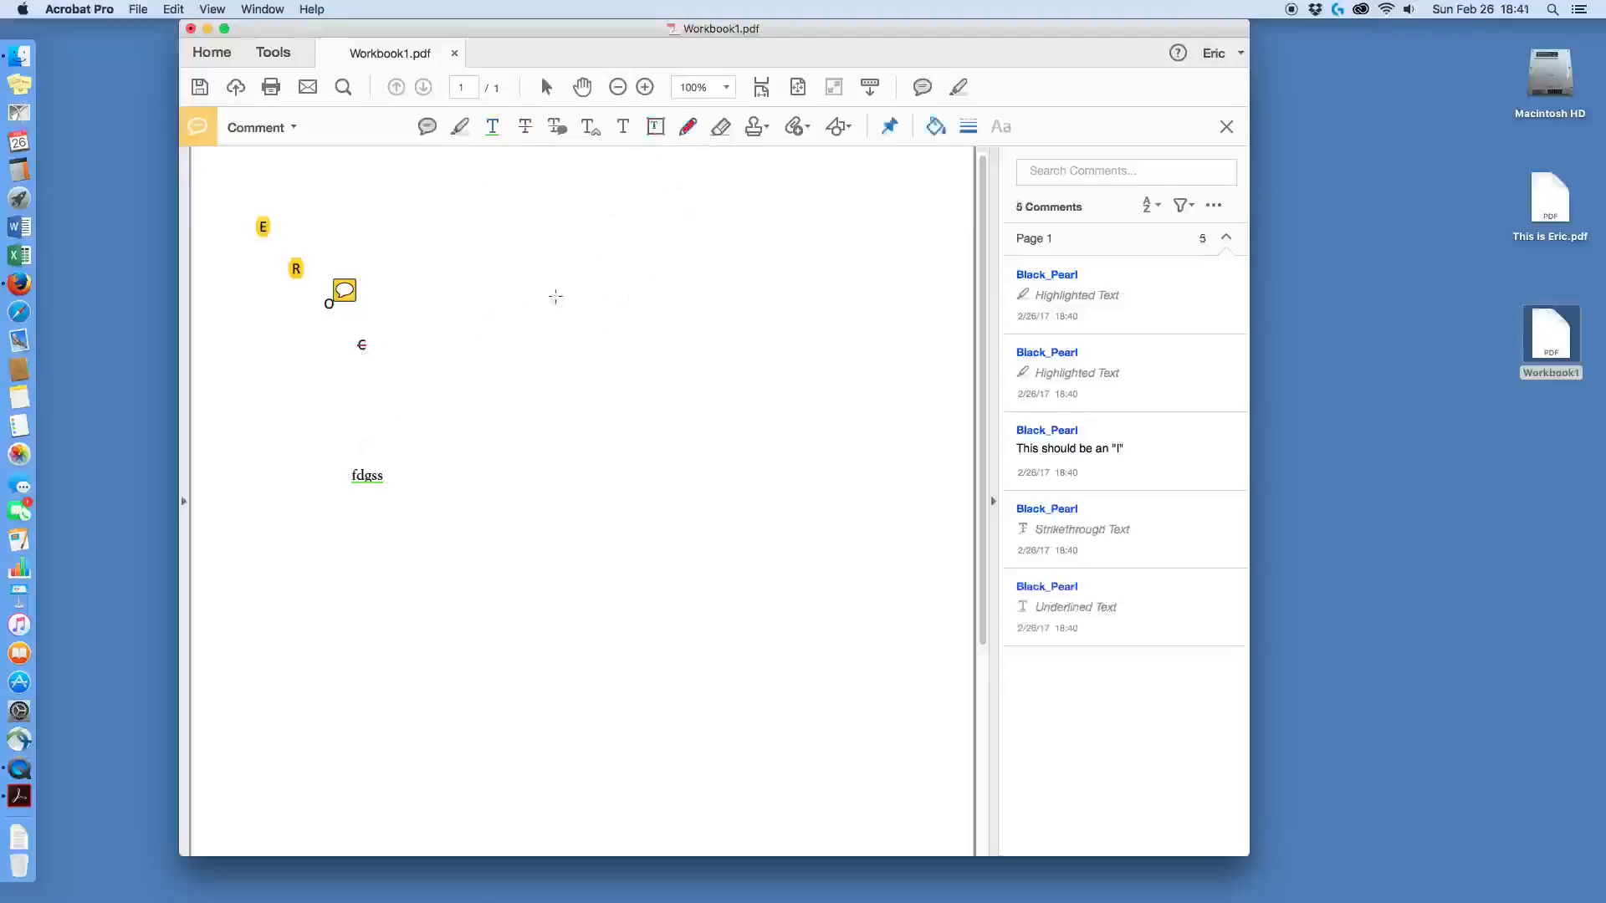
pyautogui.moveTo(503, 333)
pyautogui.mouseDown()
pyautogui.moveTo(562, 310)
pyautogui.moveTo(534, 363)
pyautogui.moveTo(623, 532)
pyautogui.mouseUp()
pyautogui.click(720, 127)
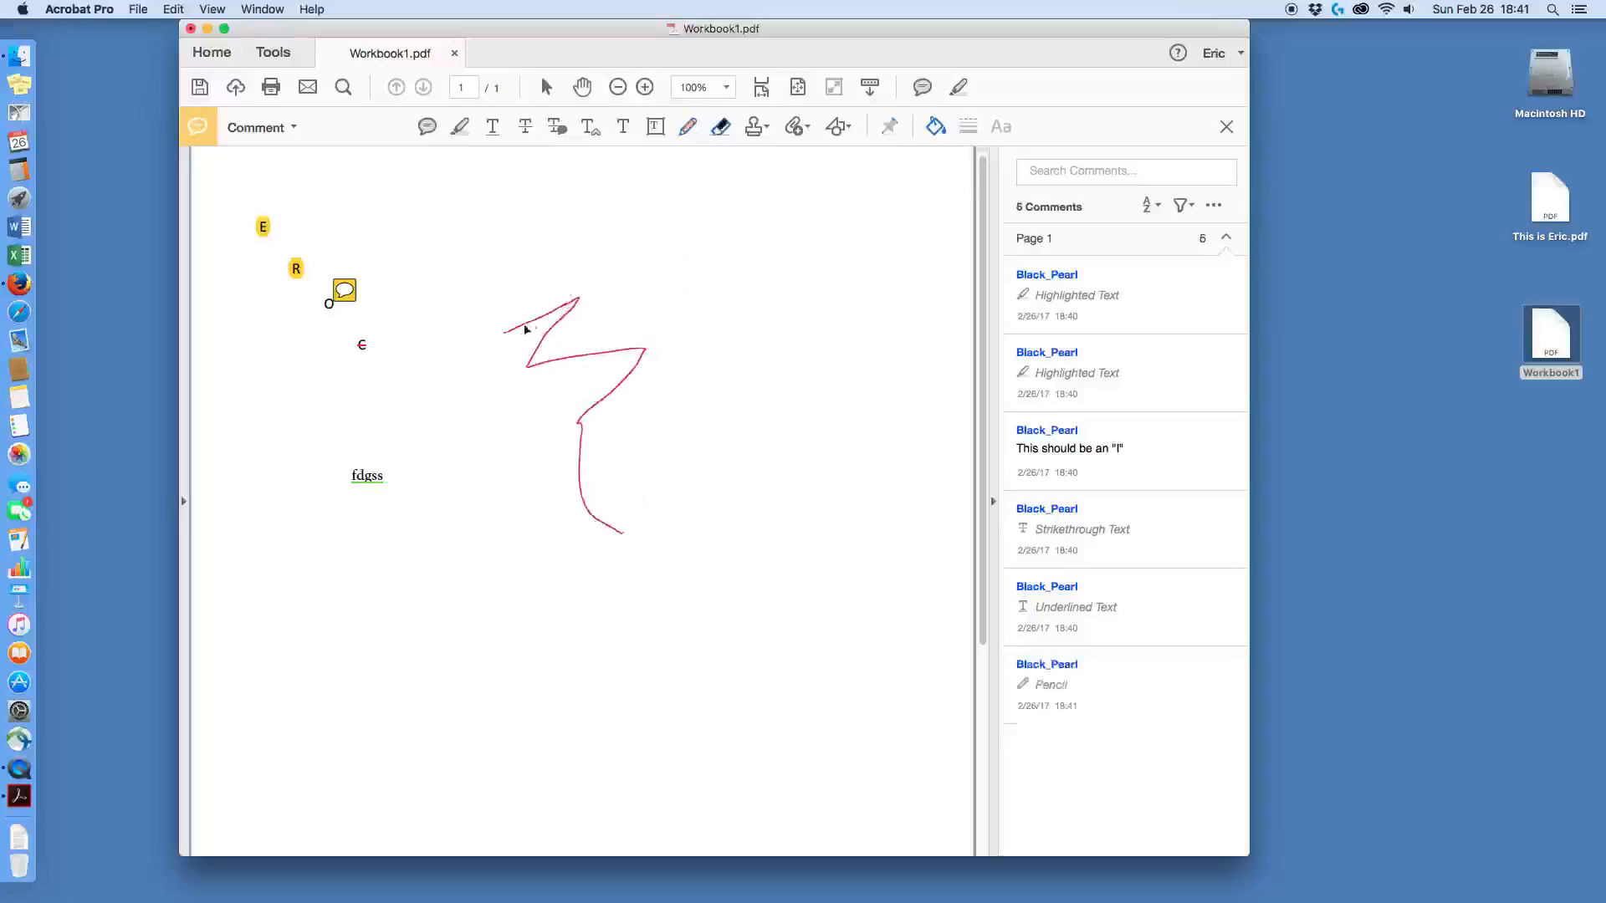
pyautogui.moveTo(485, 334)
pyautogui.mouseDown()
pyautogui.moveTo(545, 312)
pyautogui.moveTo(567, 337)
pyautogui.moveTo(570, 295)
pyautogui.moveTo(627, 351)
pyautogui.moveTo(717, 359)
pyautogui.mouseUp()
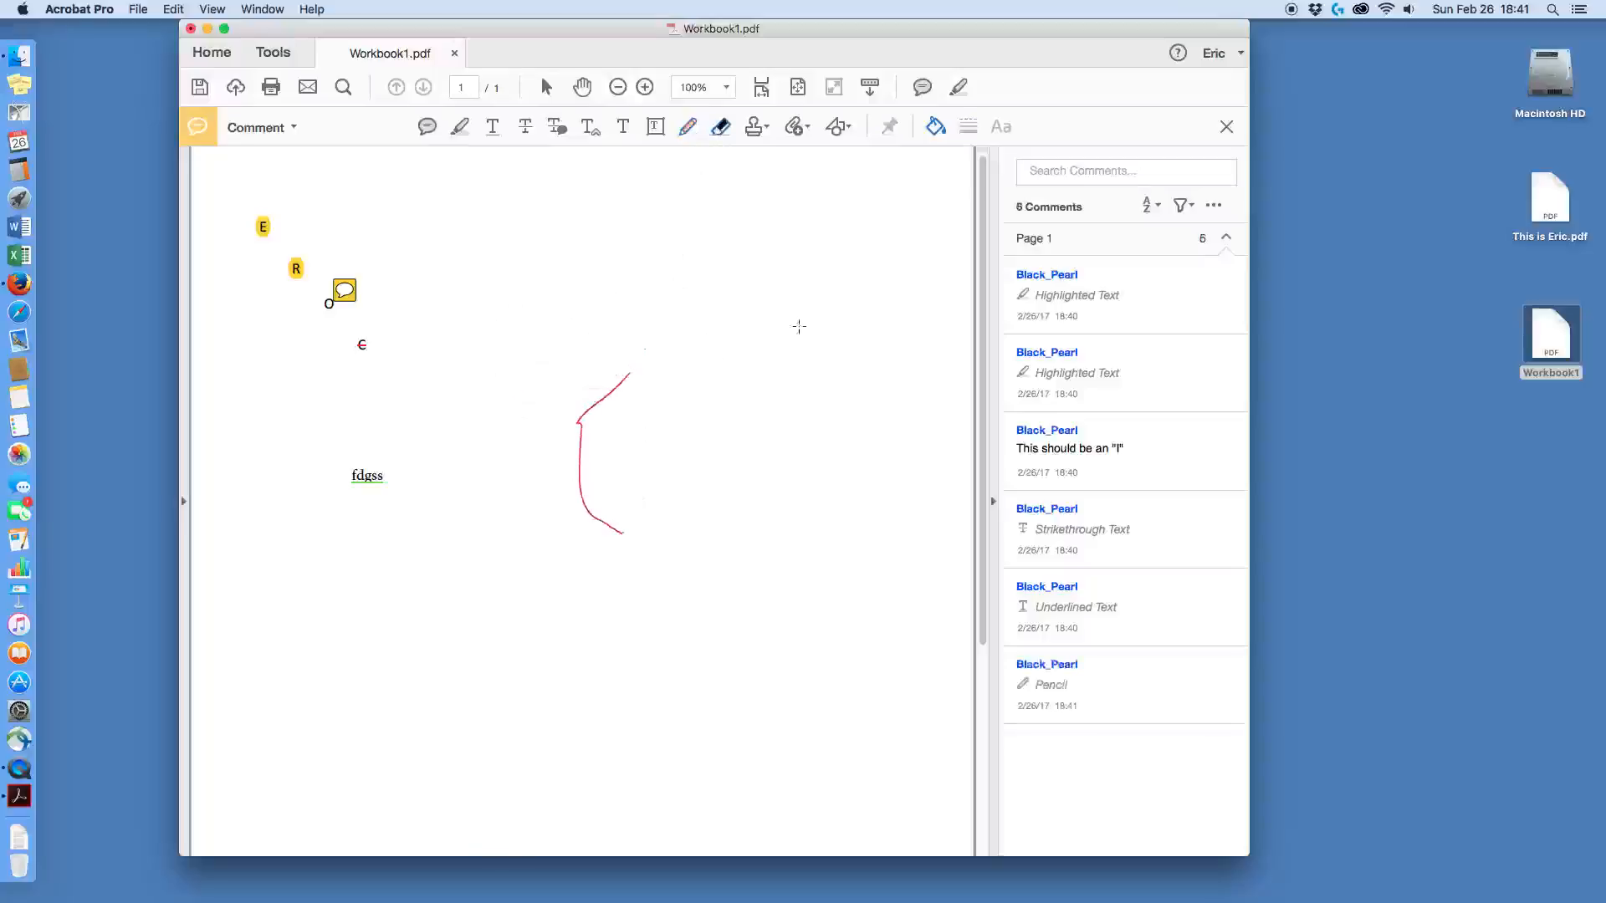
# - Place an APPROVED stamp below the text "fdgss"
pyautogui.click(749, 133)
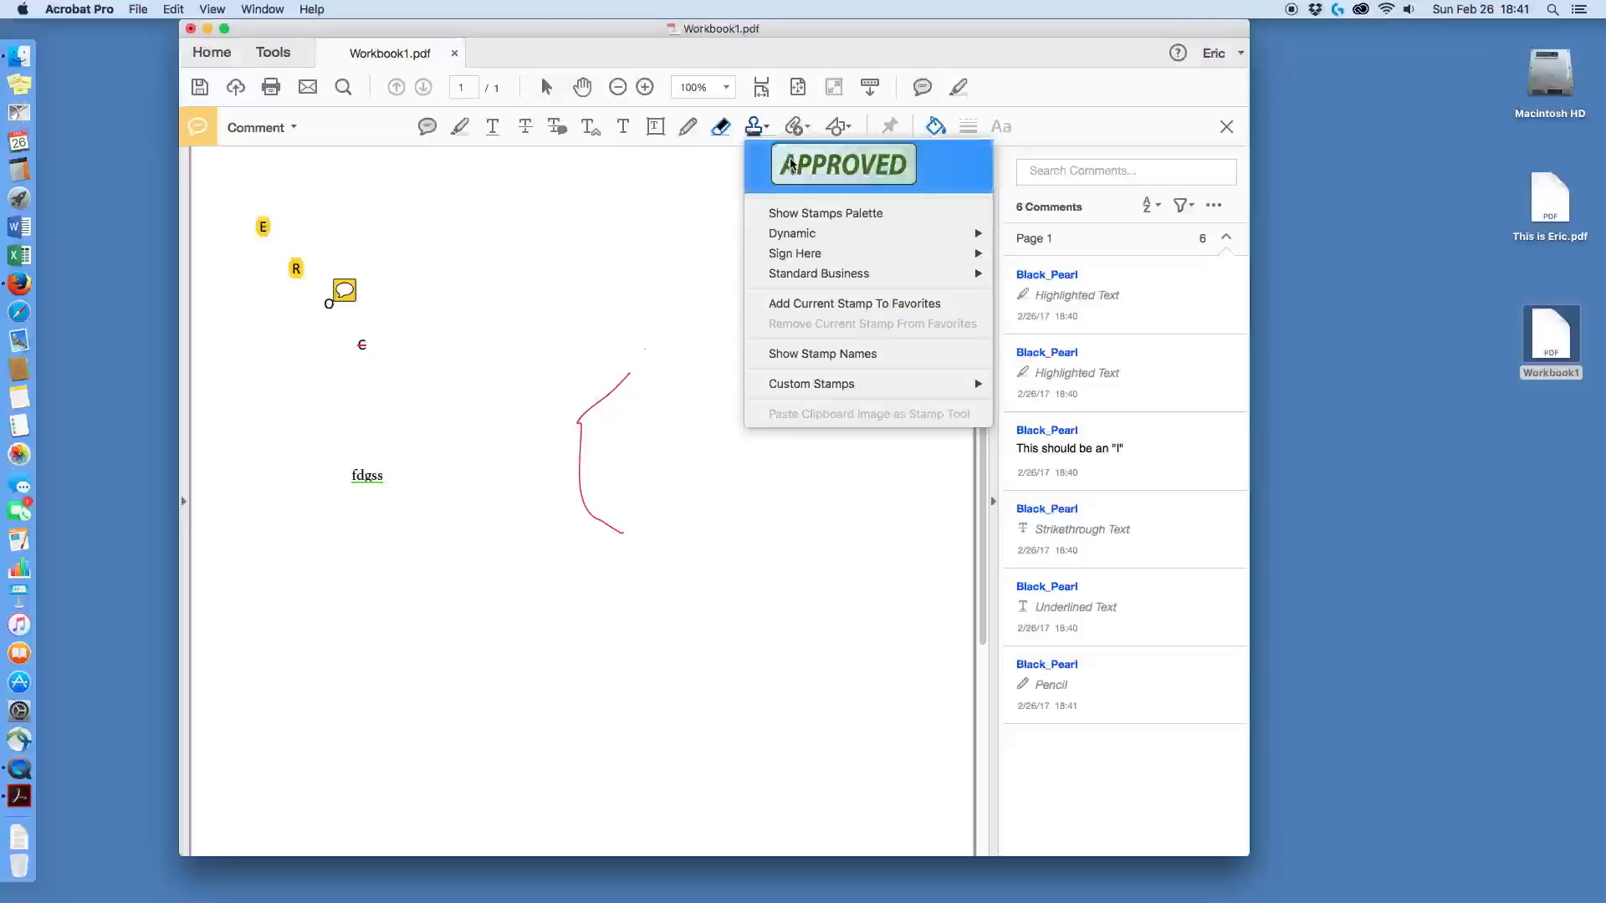
pyautogui.click(797, 173)
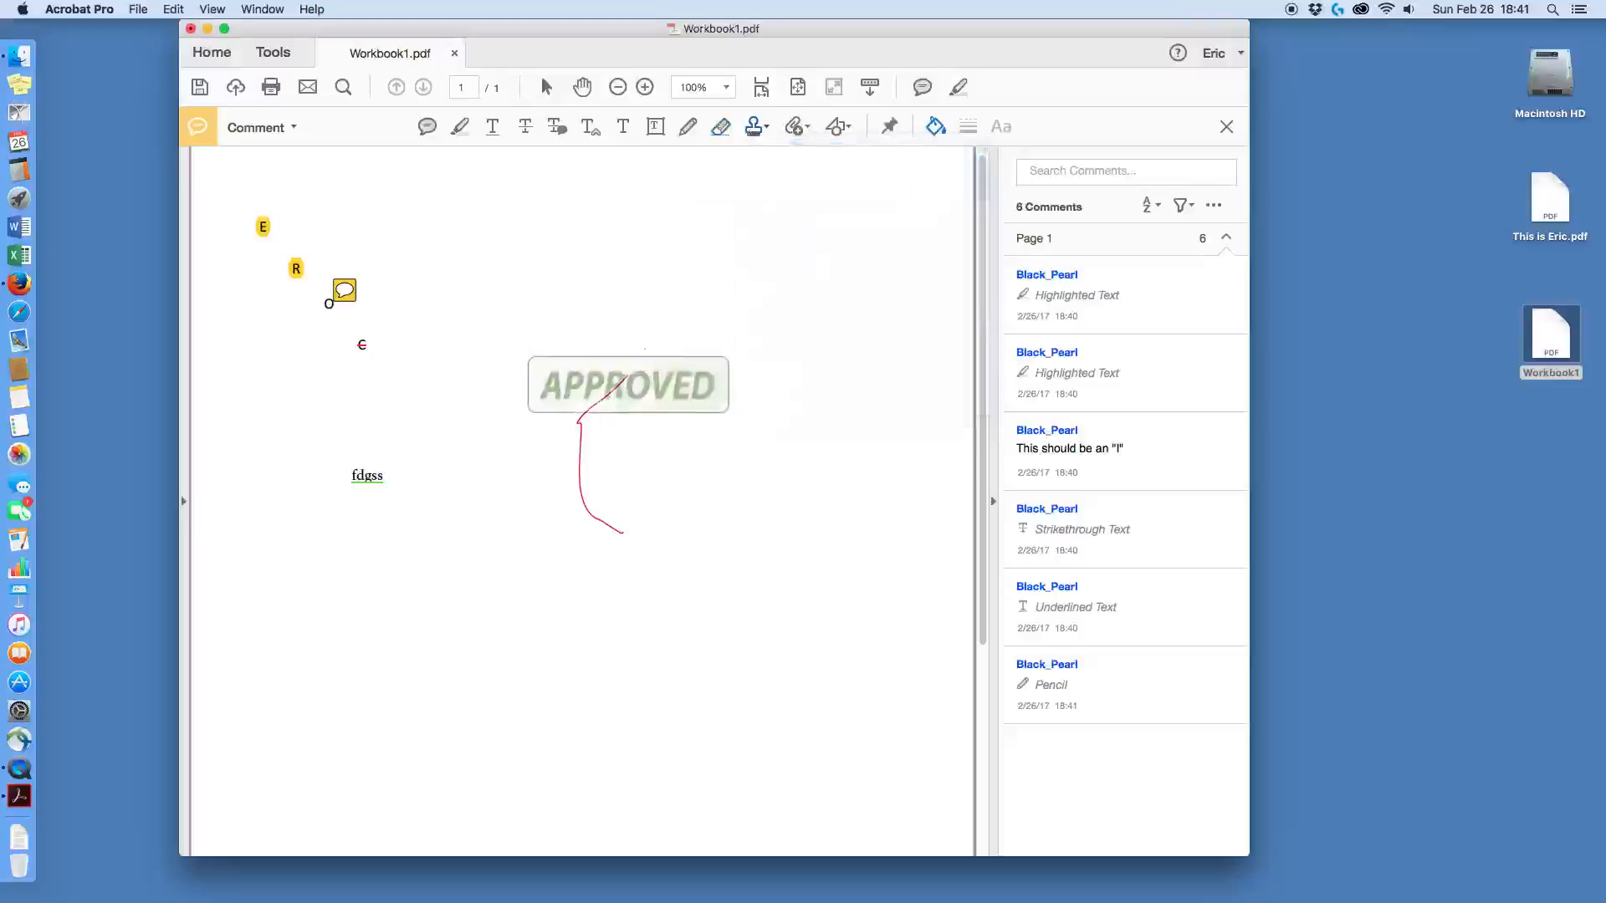
pyautogui.click(405, 611)
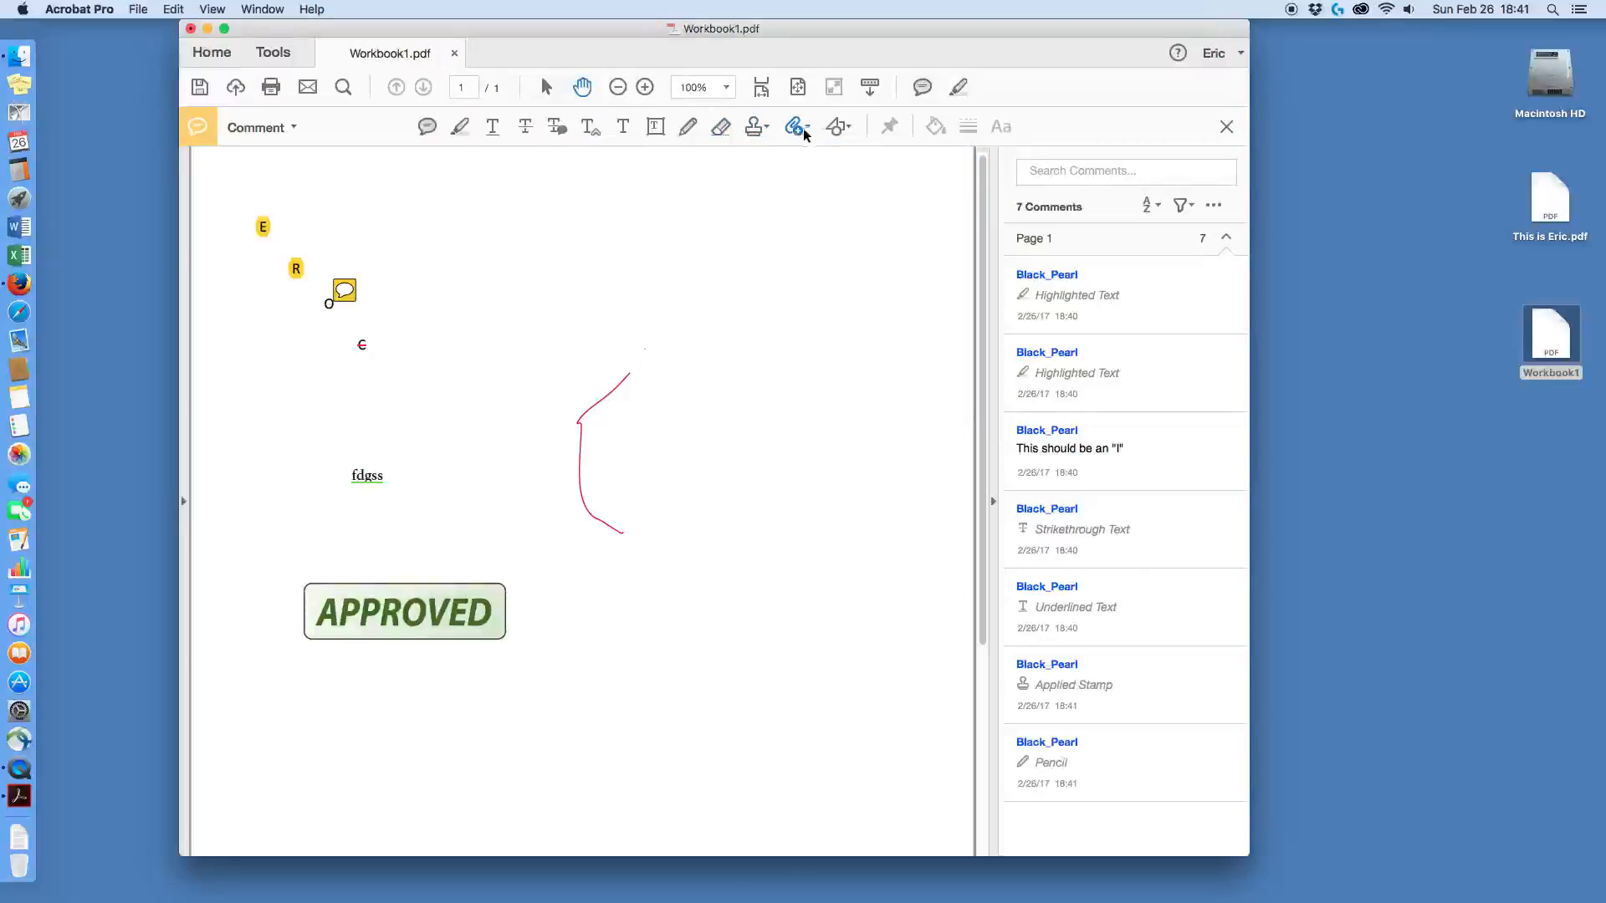
# - Review the available drawing shapes, and open the Stamp tool to check its stamp options
pyautogui.click(847, 130)
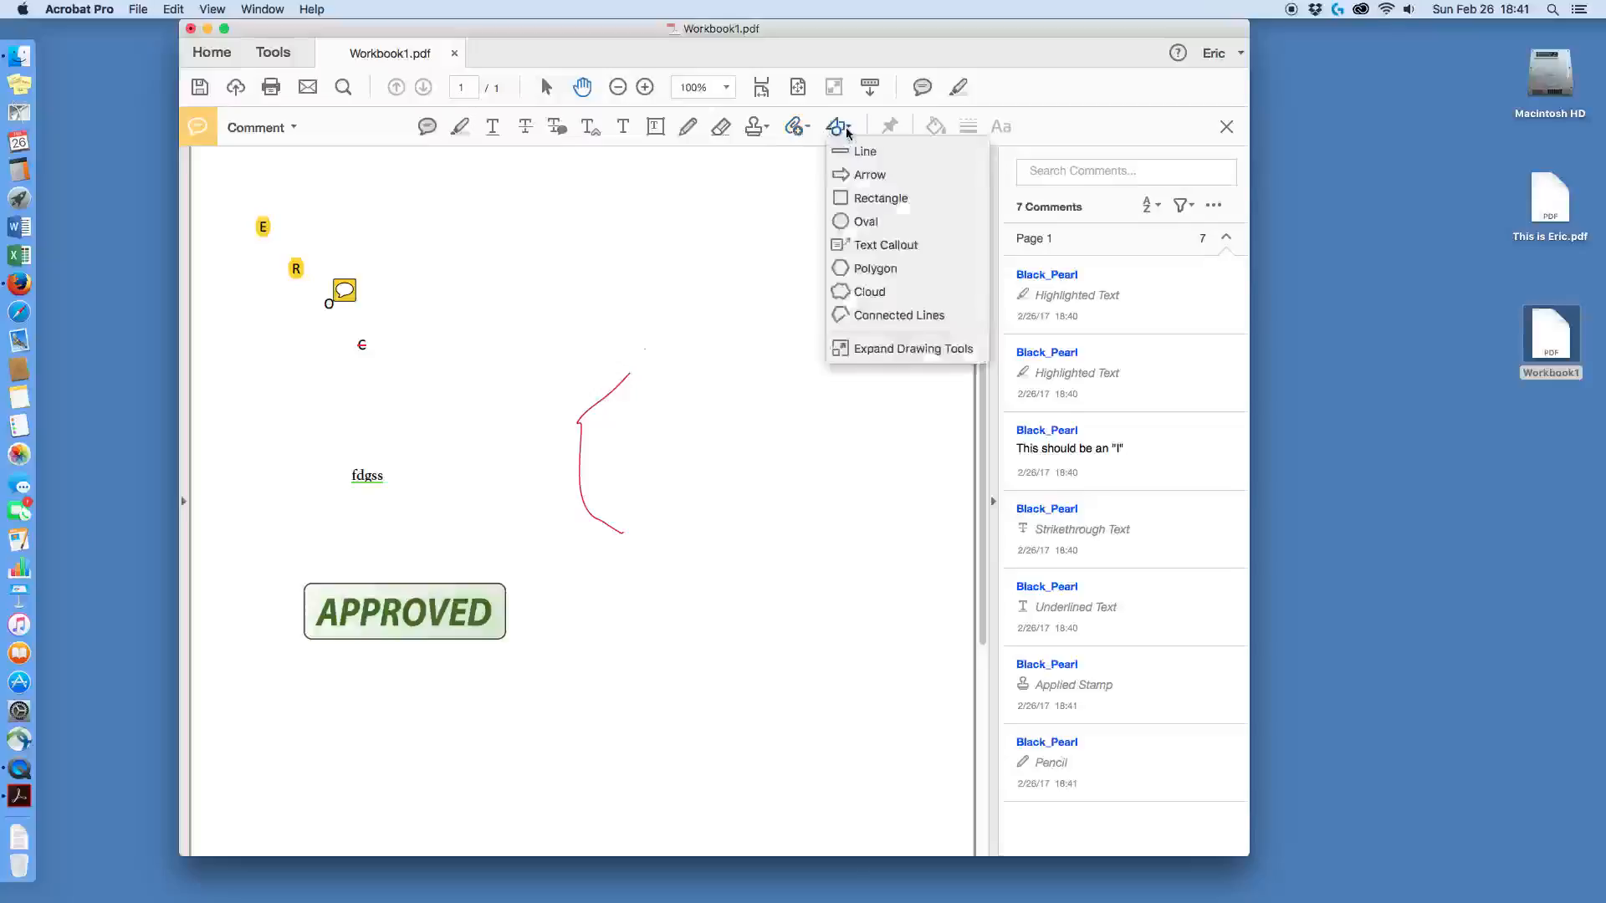
pyautogui.click(848, 130)
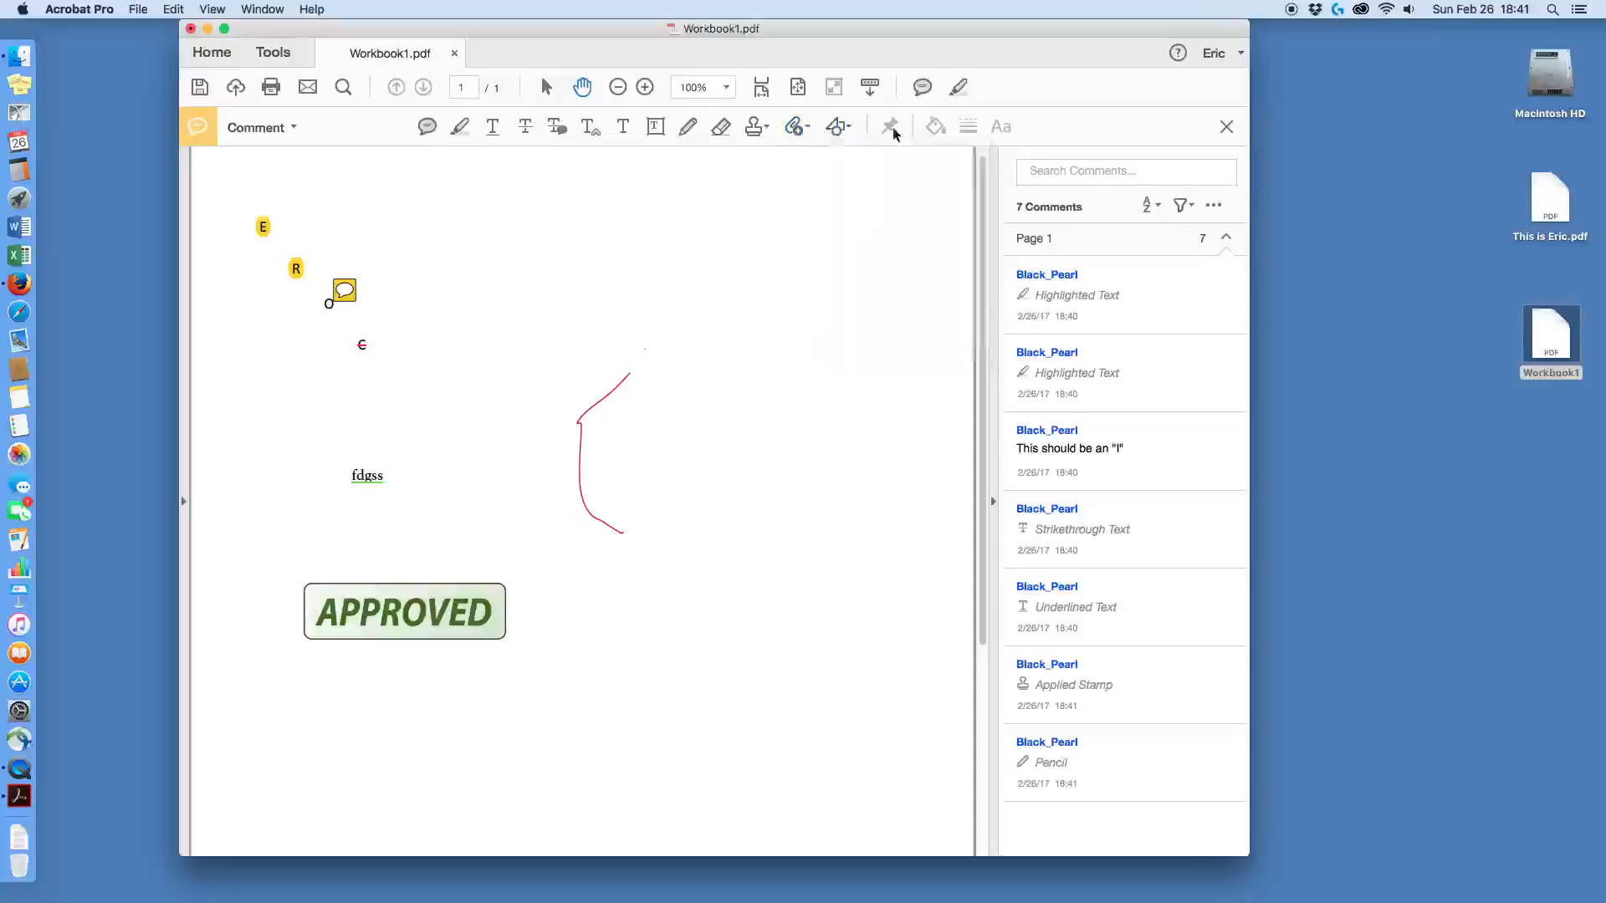
pyautogui.click(274, 54)
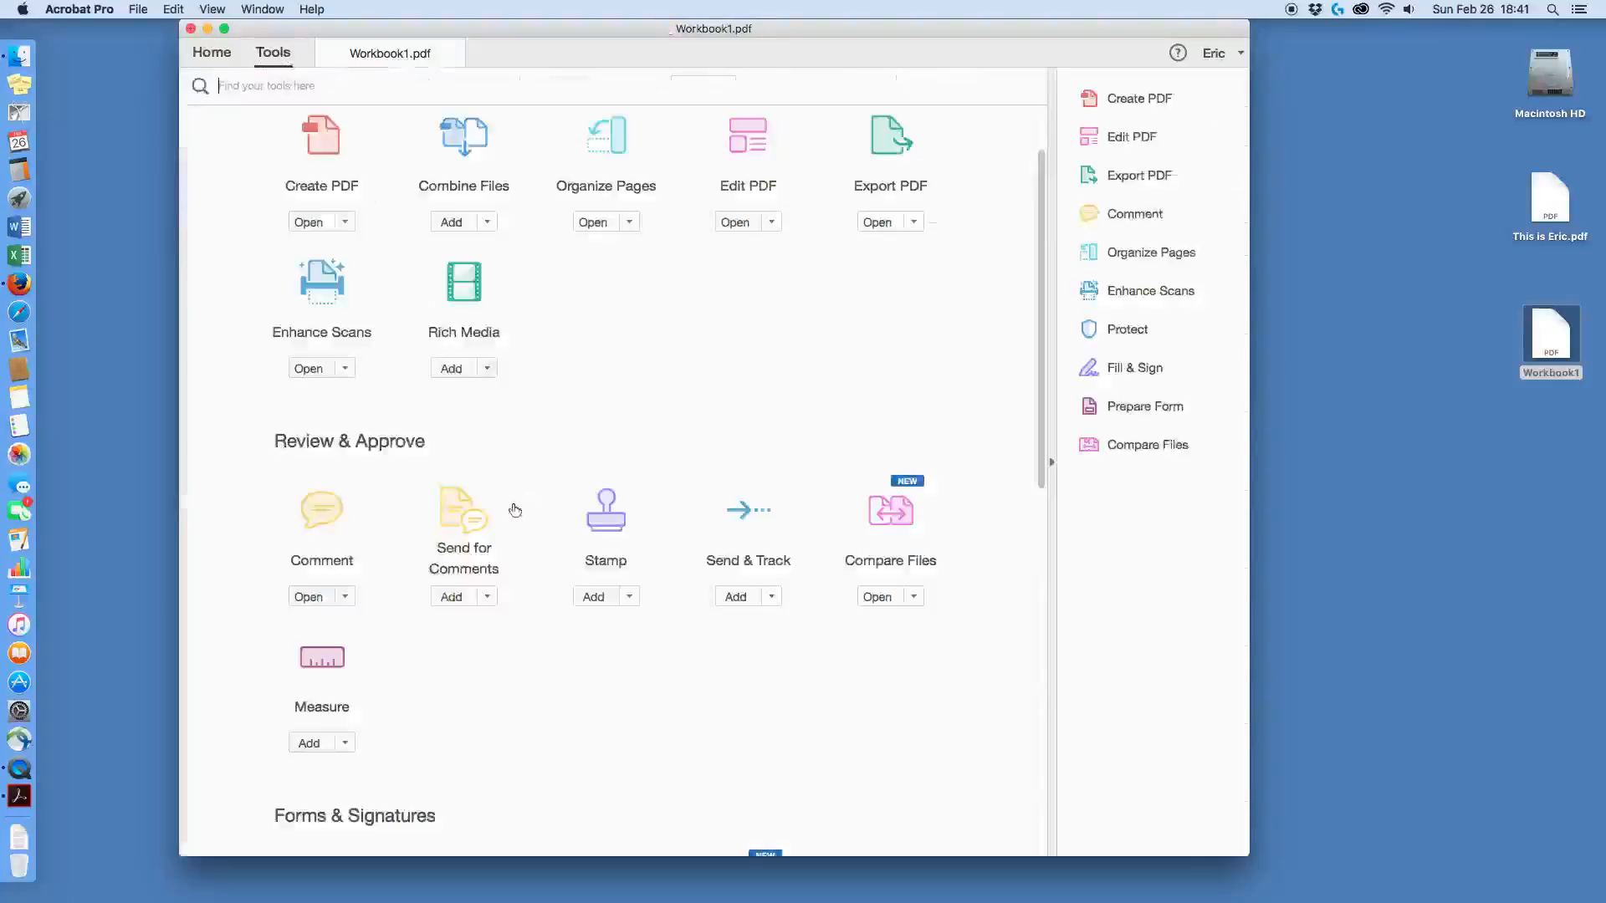
pyautogui.click(609, 522)
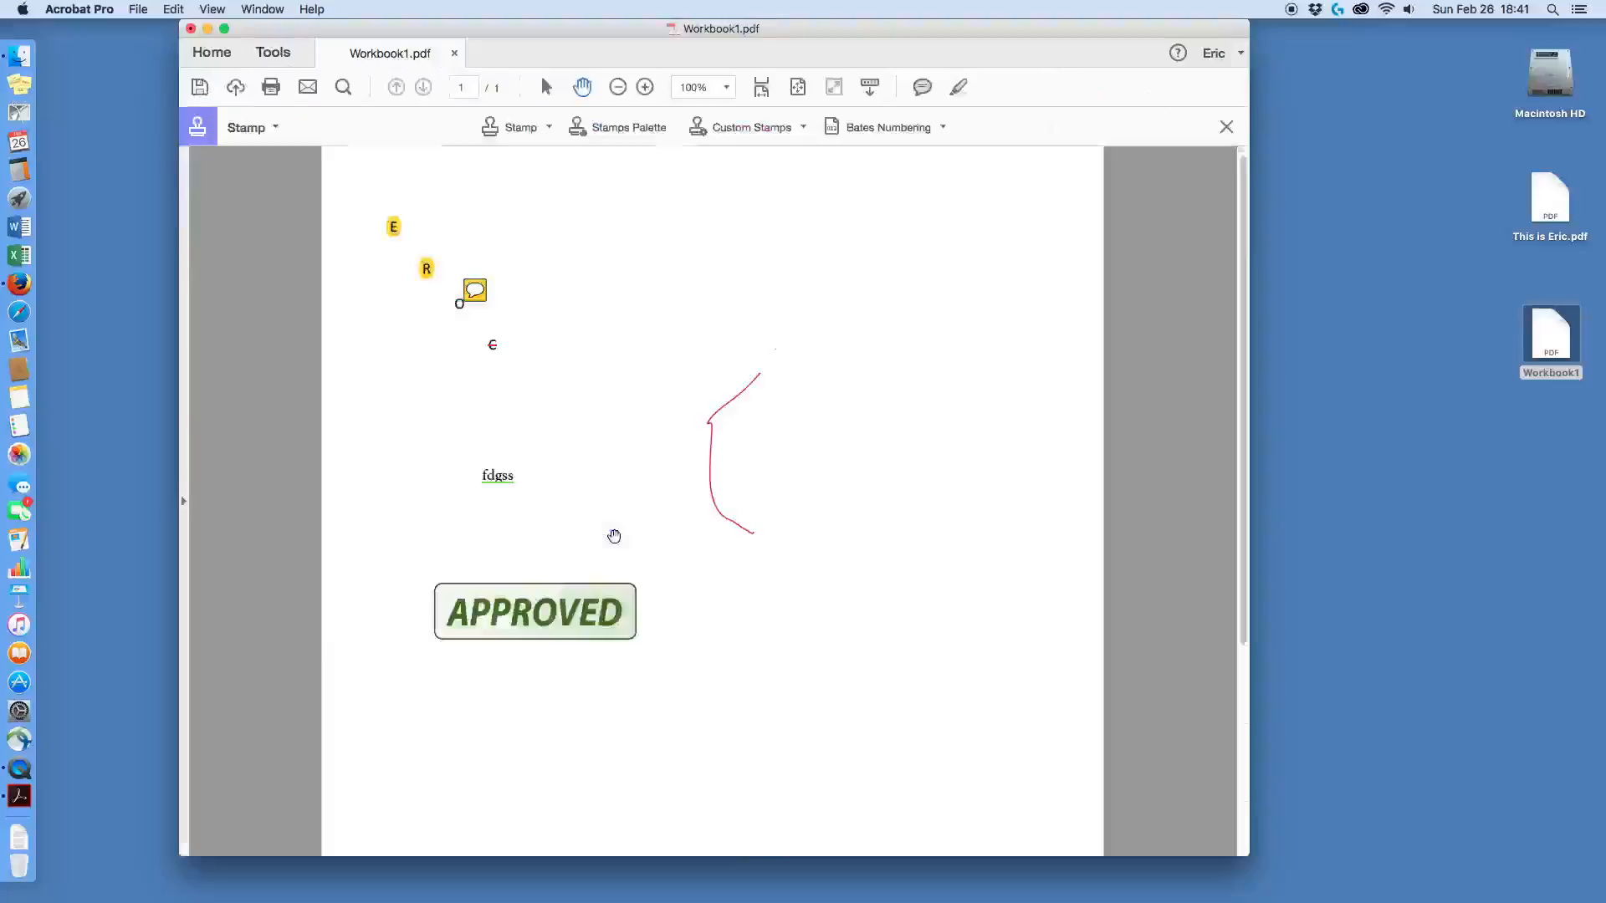
pyautogui.click(551, 128)
pyautogui.click(552, 127)
# - Browse the Review & Approve, Forms & Signatures and Protect & Standardize tool groups
pyautogui.click(273, 55)
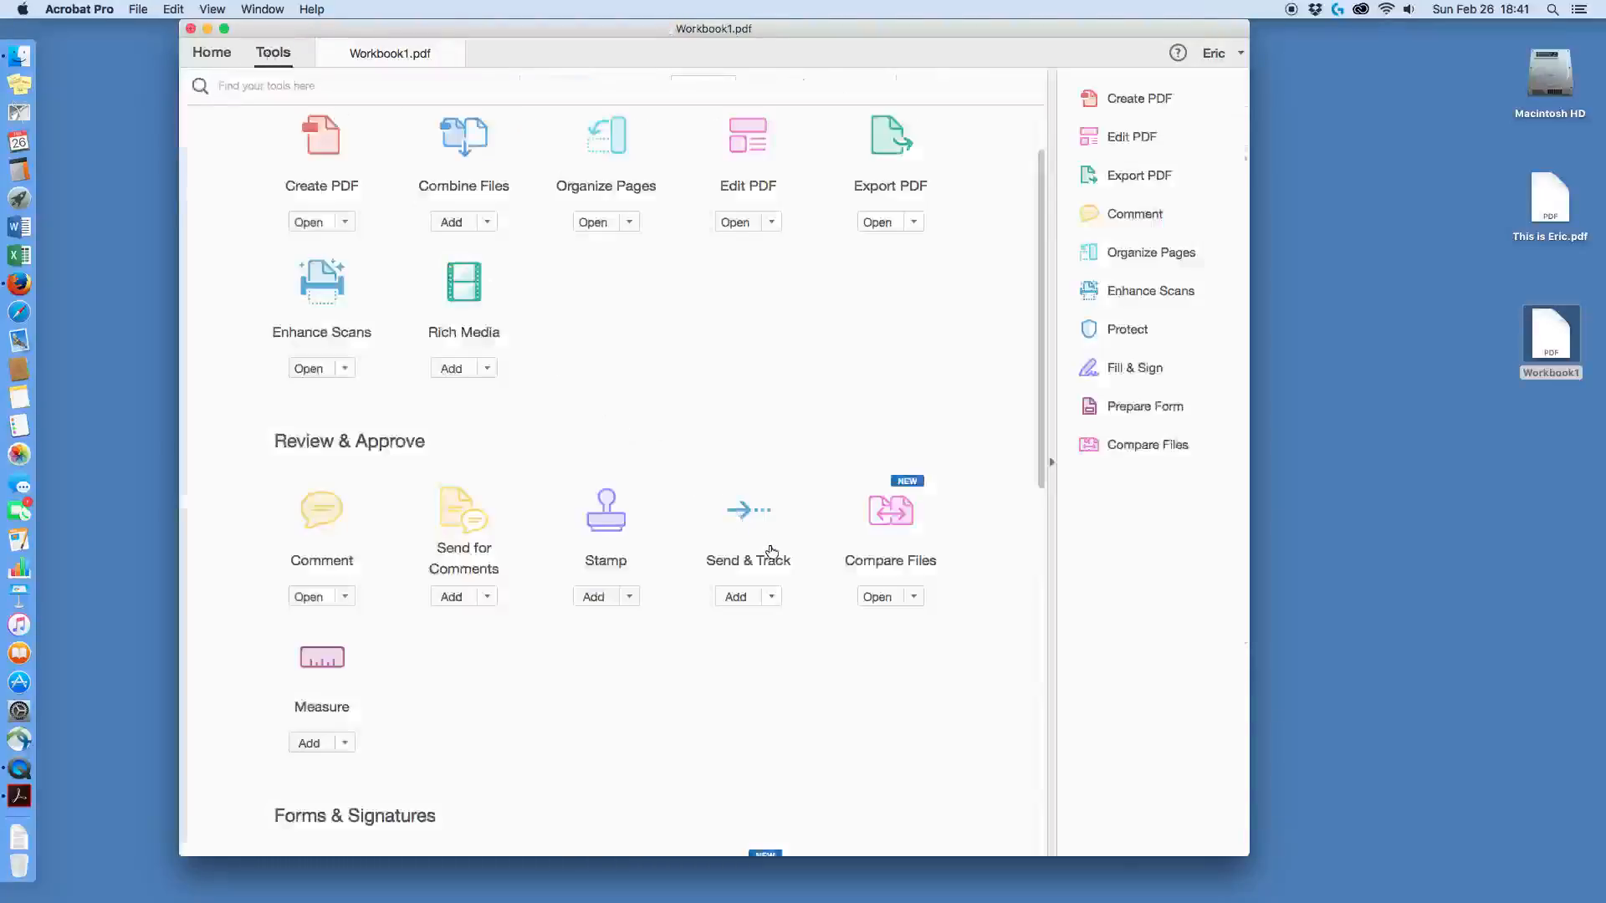
pyautogui.scroll(-1, 907, 544)
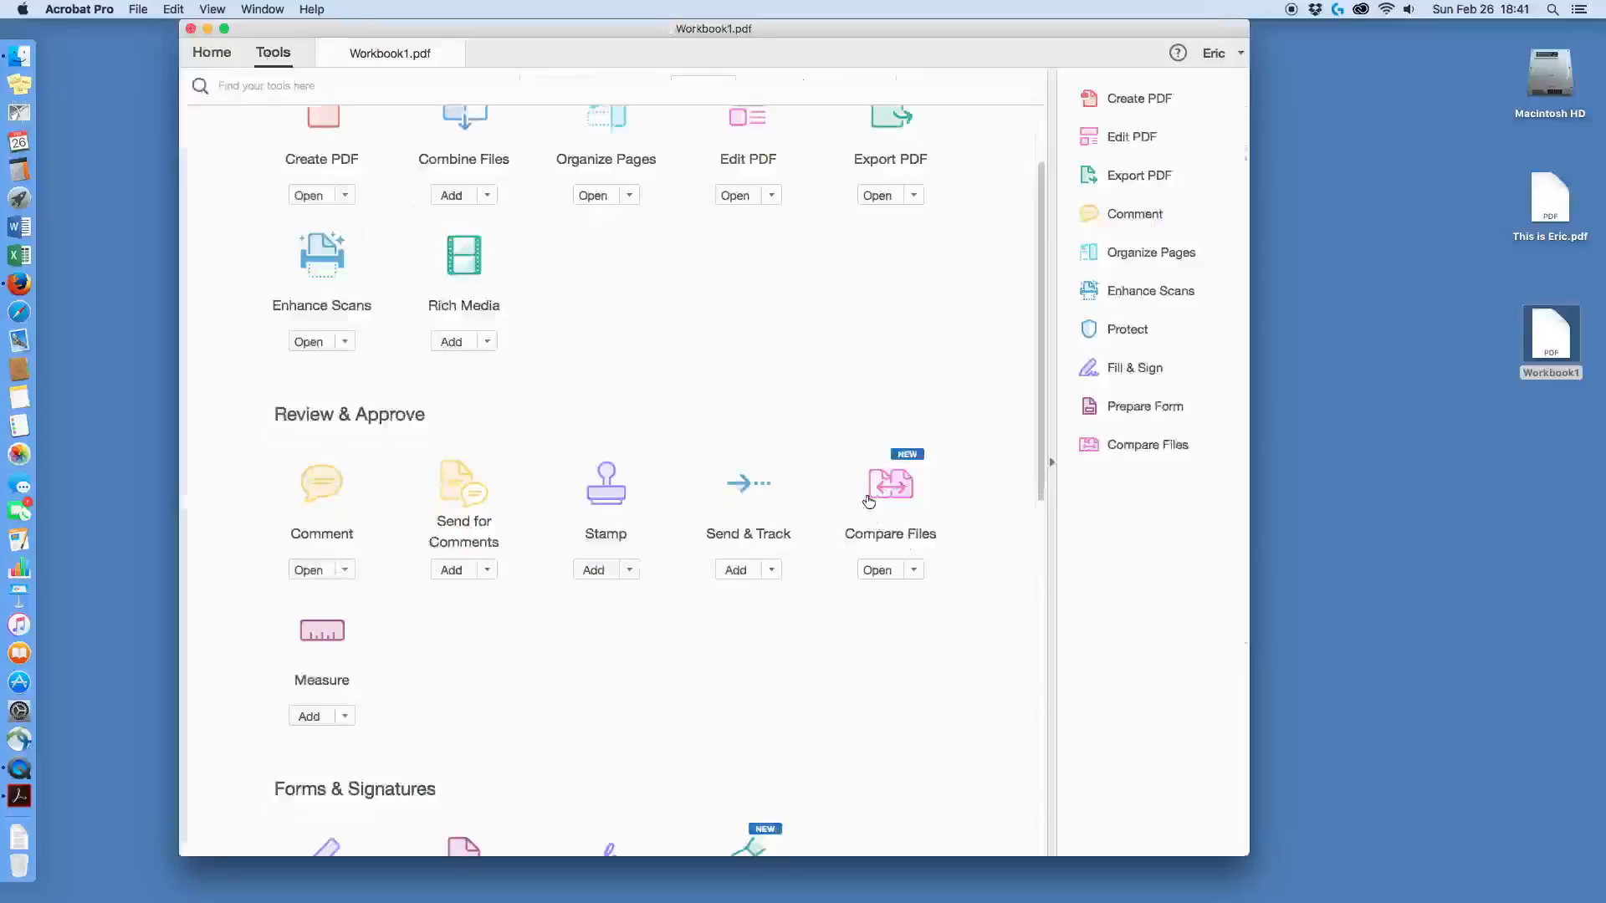
pyautogui.scroll(-10, 835, 544)
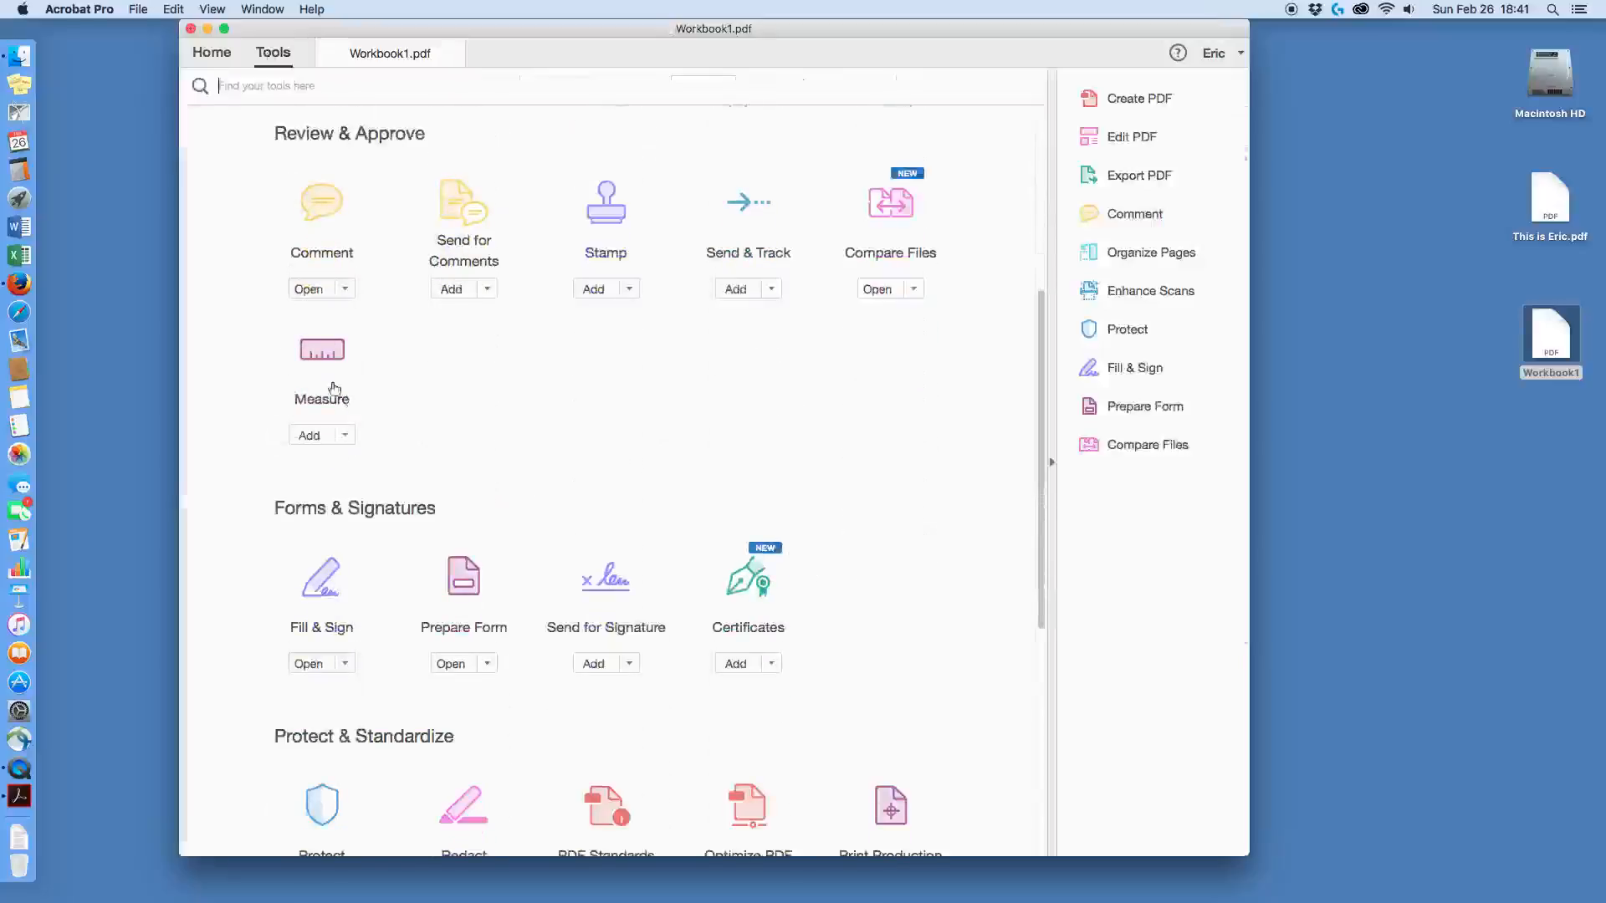
pyautogui.scroll(-4, 335, 402)
pyautogui.scroll(-2, 862, 594)
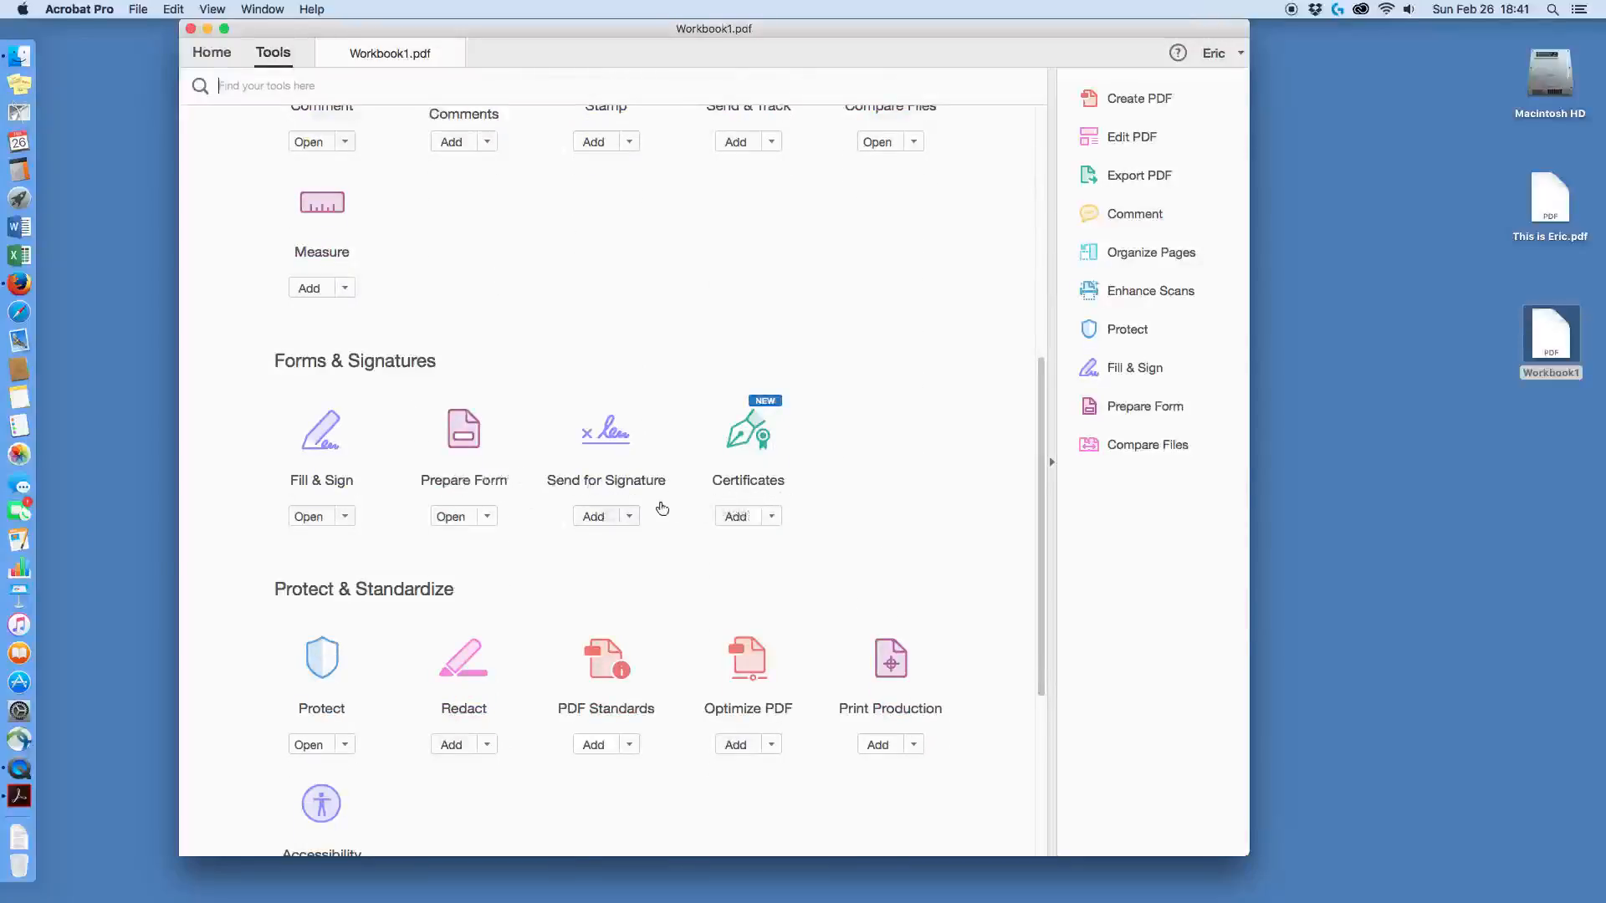
pyautogui.scroll(-1, 662, 506)
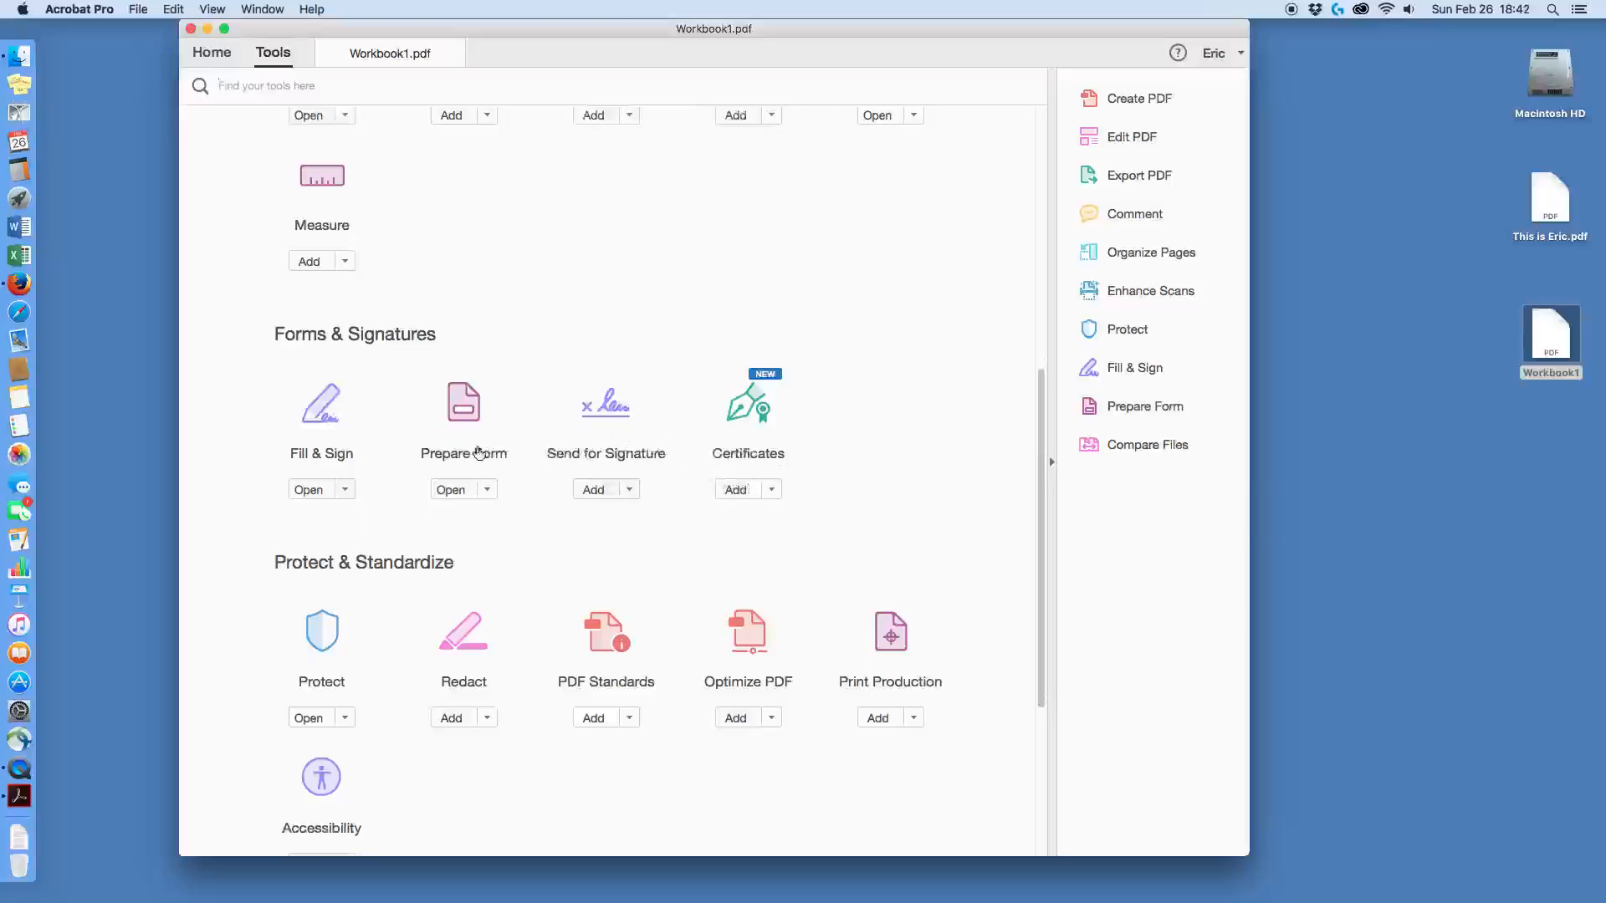
# - Use Fill & Sign to place an X mark on the blank area above the freehand line, with a checkmark below it
pyautogui.click(322, 423)
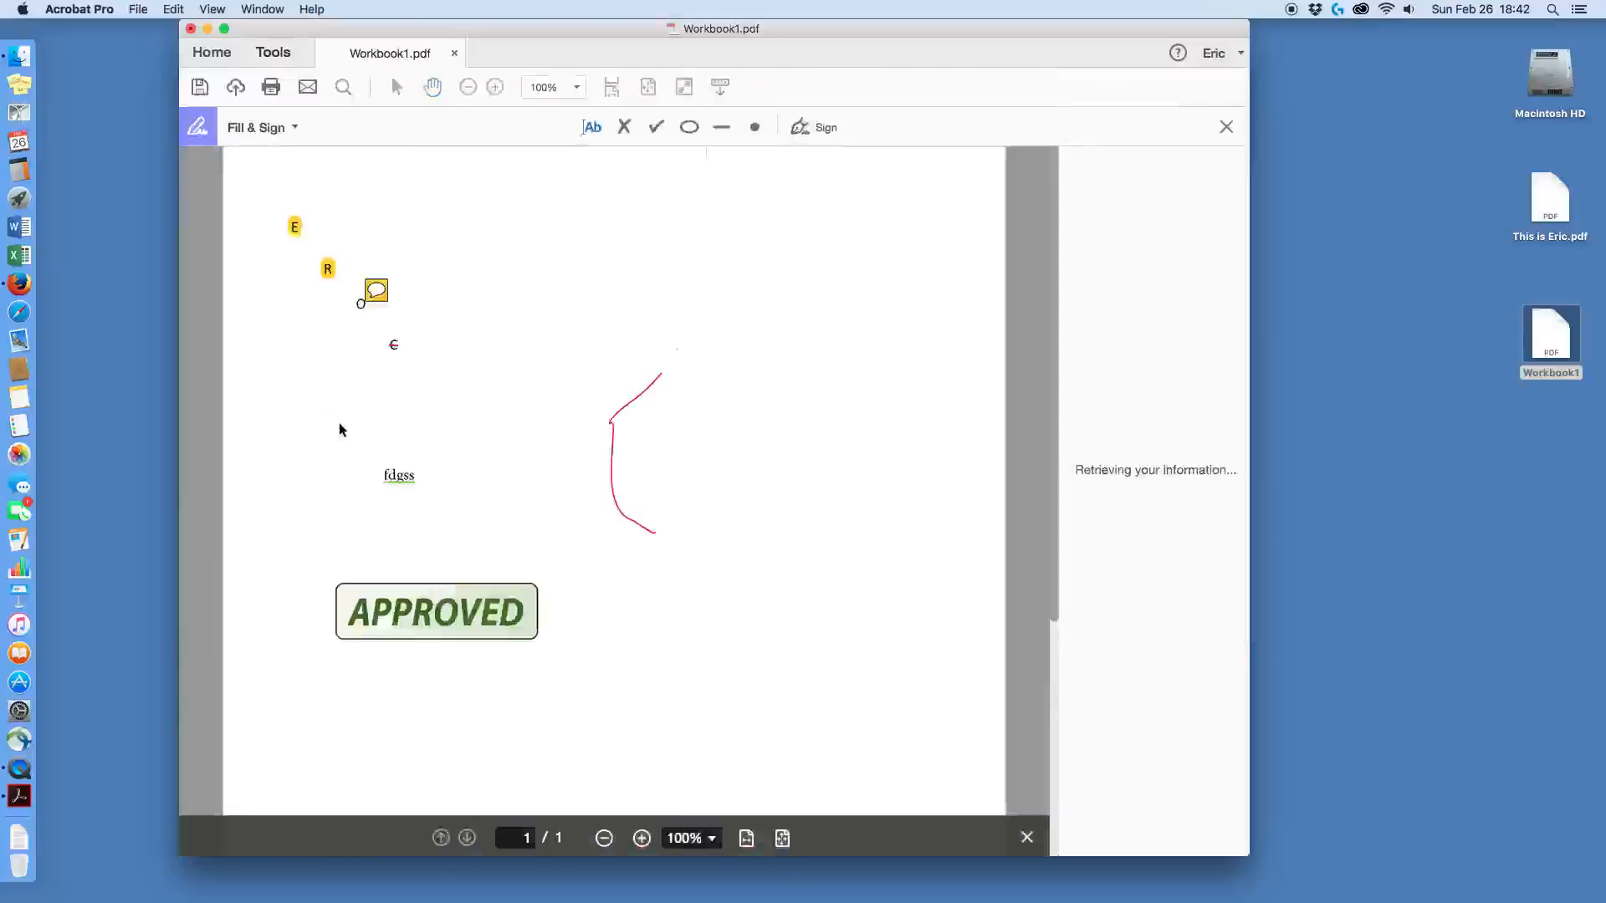
pyautogui.click(591, 129)
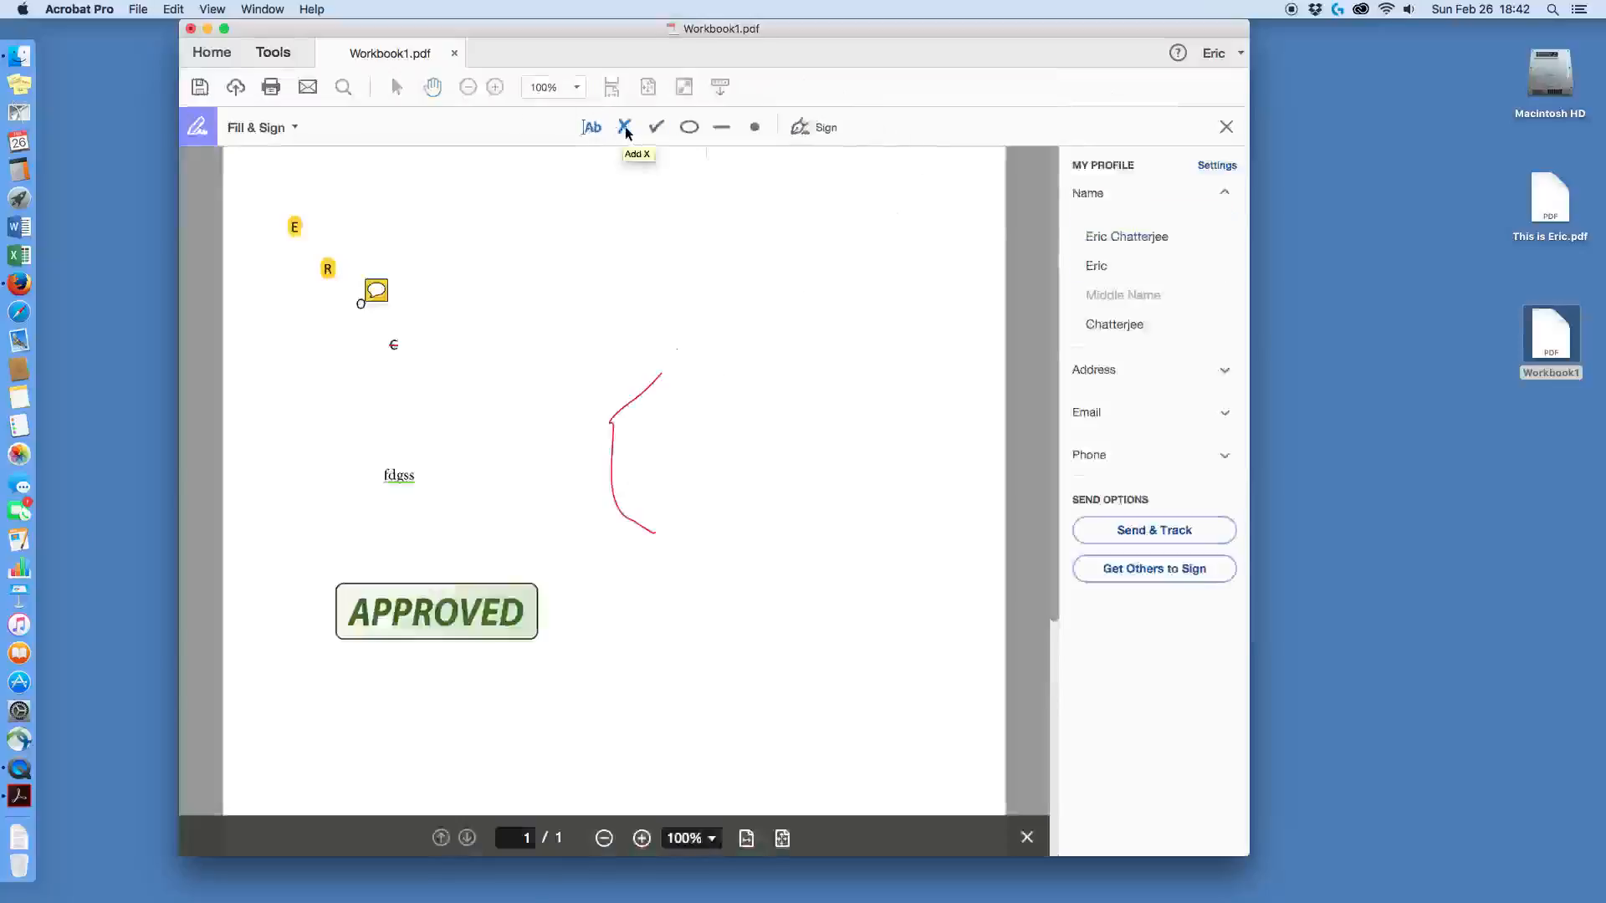
pyautogui.click(609, 270)
pyautogui.click(656, 126)
pyautogui.click(594, 333)
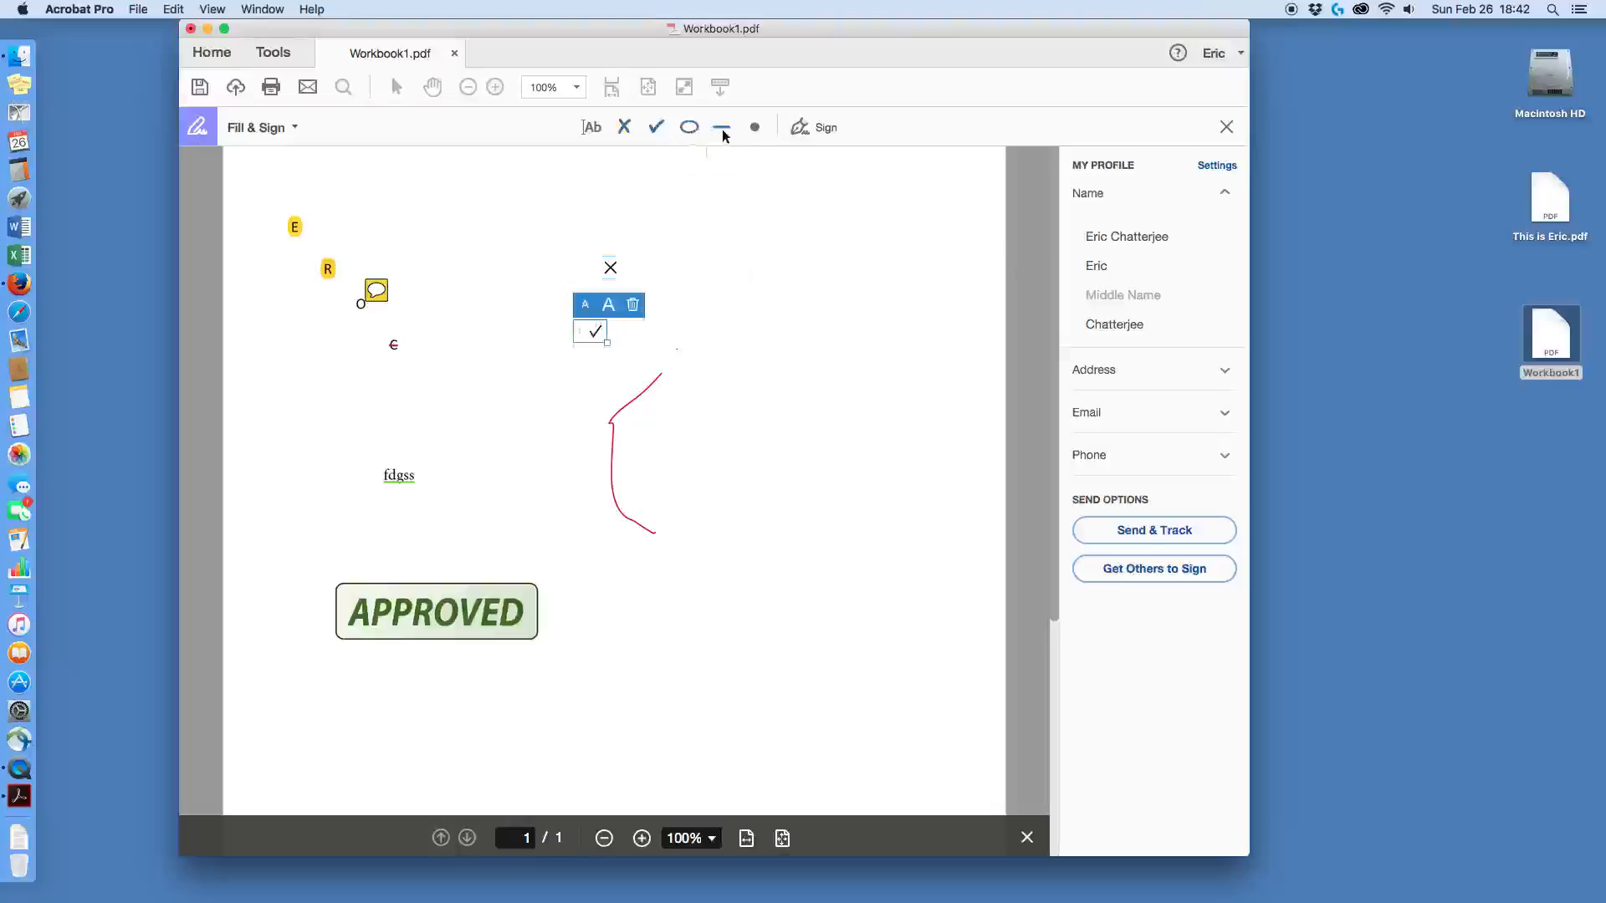
# - Start adding a signature, and replace the prefilled typed signature by re-entering the signer's full name
pyautogui.click(821, 132)
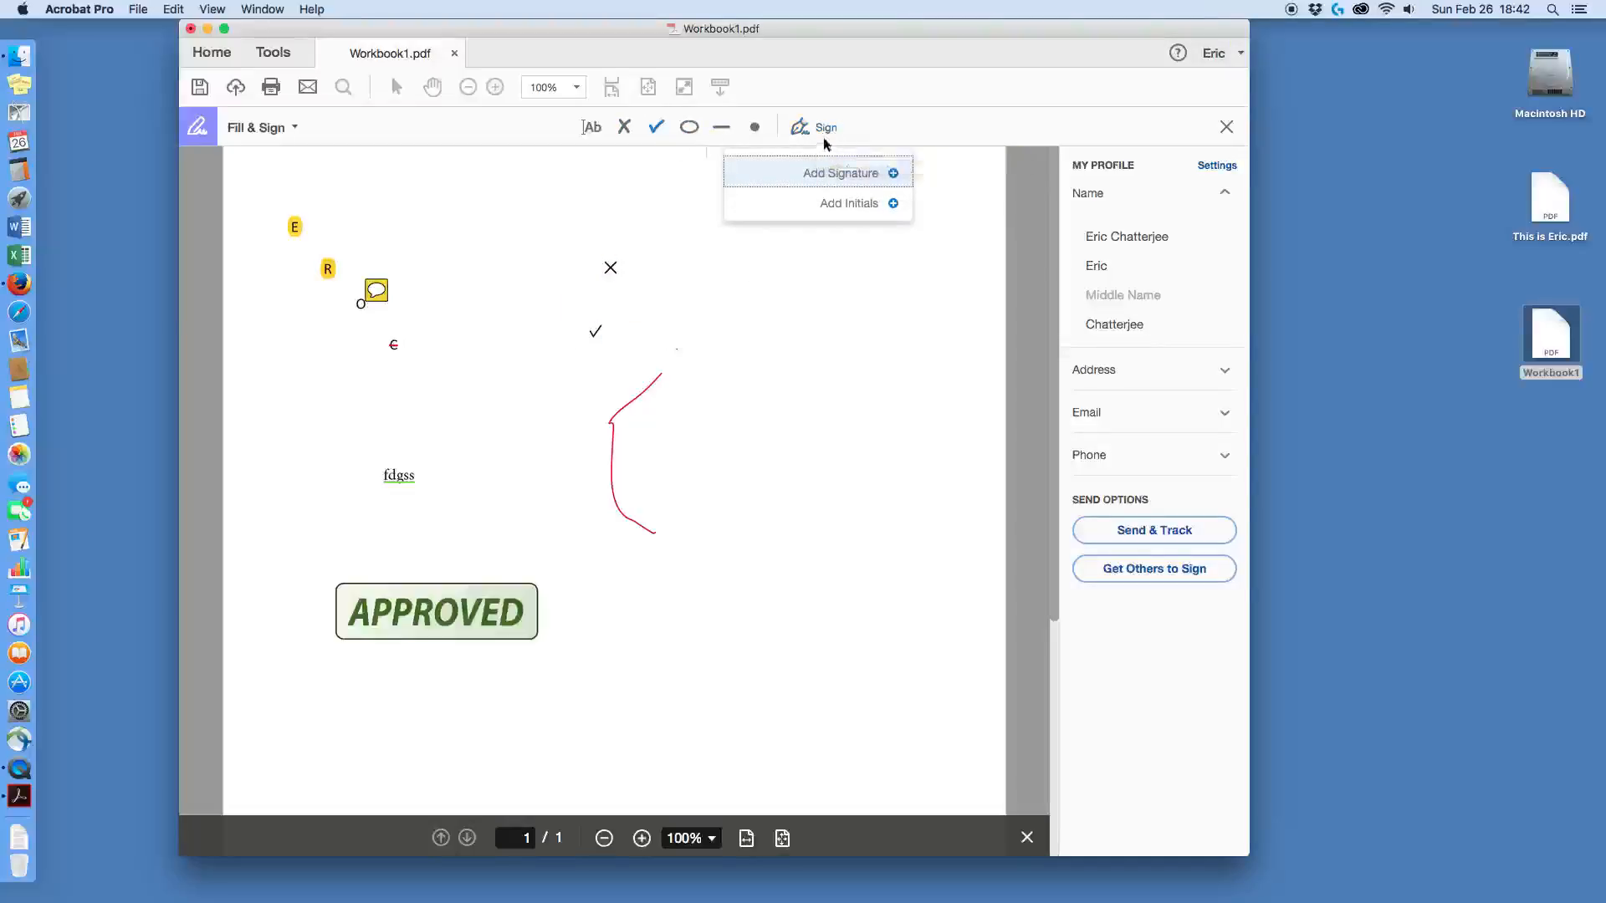
pyautogui.click(889, 174)
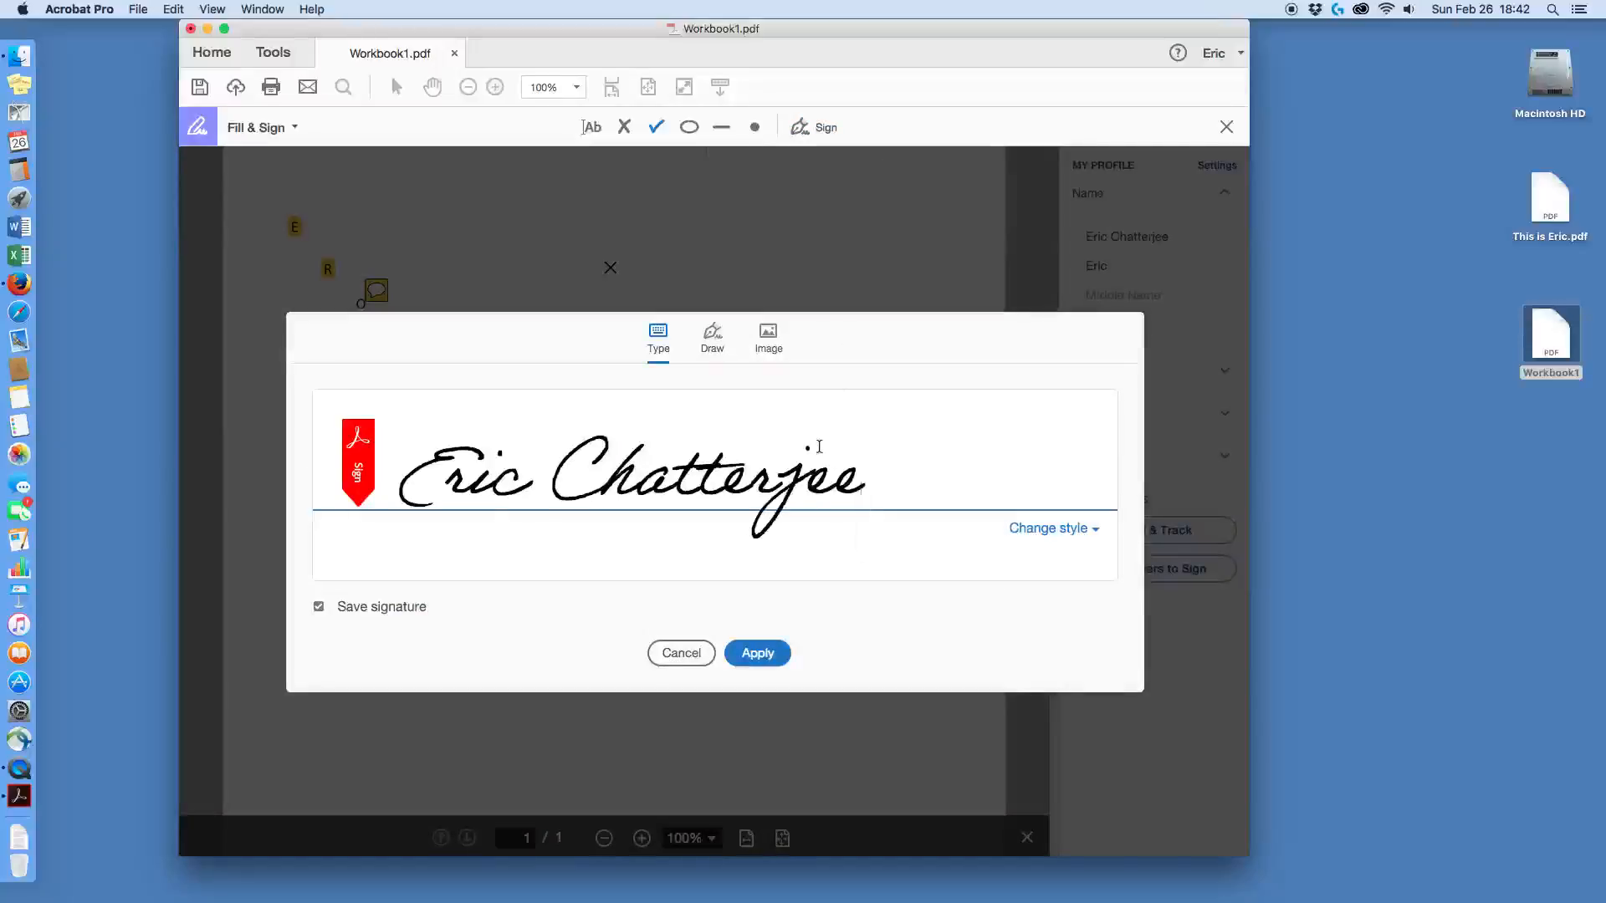
pyautogui.press('BackSpace')
pyautogui.press('BackSpace')
pyautogui.press('BackSpace')
pyautogui.press('BackSpace')
pyautogui.press('BackSpace')
pyautogui.press('BackSpace')
pyautogui.press('BackSpace')
pyautogui.press('BackSpace')
pyautogui.press('BackSpace')
pyautogui.press('BackSpace')
pyautogui.press('BackSpace')
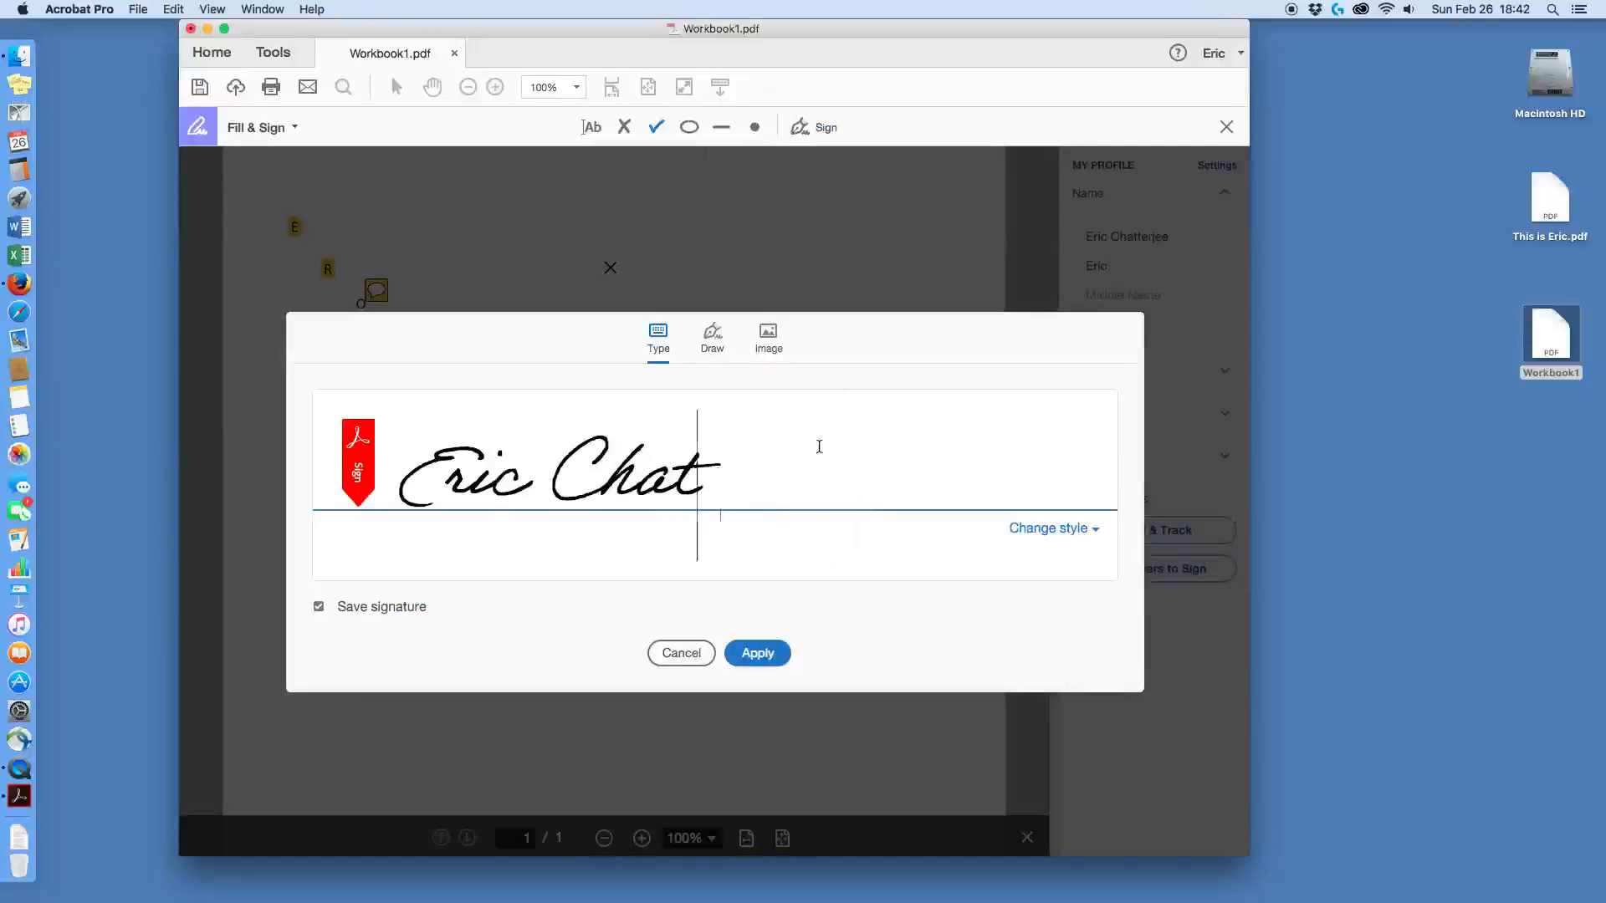
pyautogui.press('BackSpace')
pyautogui.press('BackSpace')
pyautogui.press('BackSpace')
pyautogui.press('BackSpace')
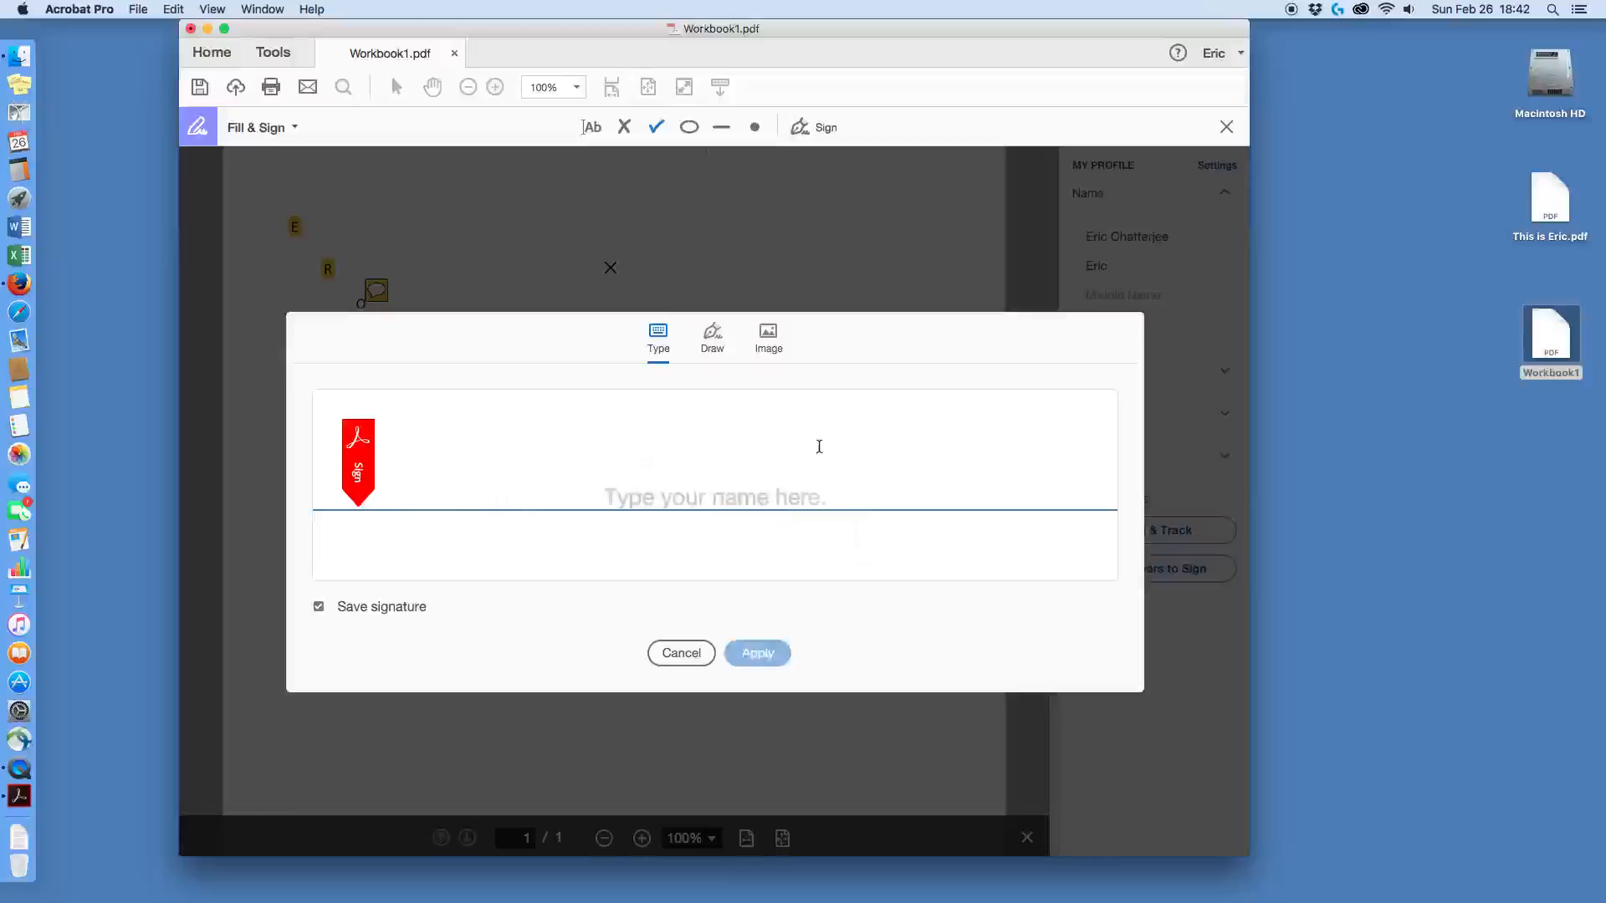
pyautogui.write('Eric Chatterjee')
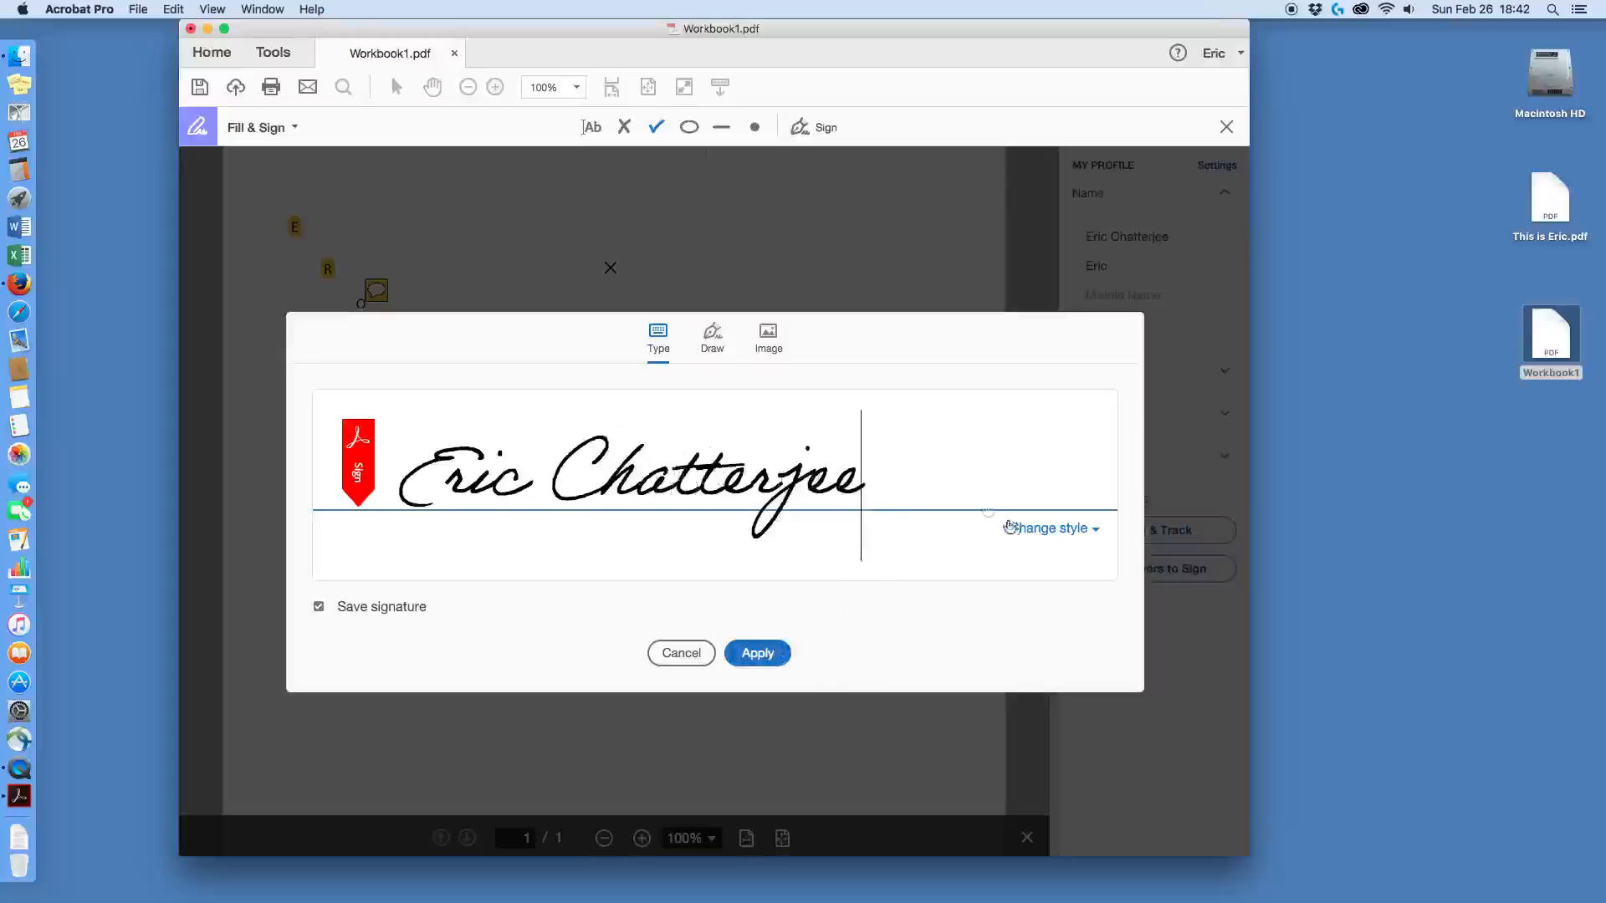
# - Try drawing a full-name signature by hand instead of typing it, and clear the drawn strokes
pyautogui.click(711, 333)
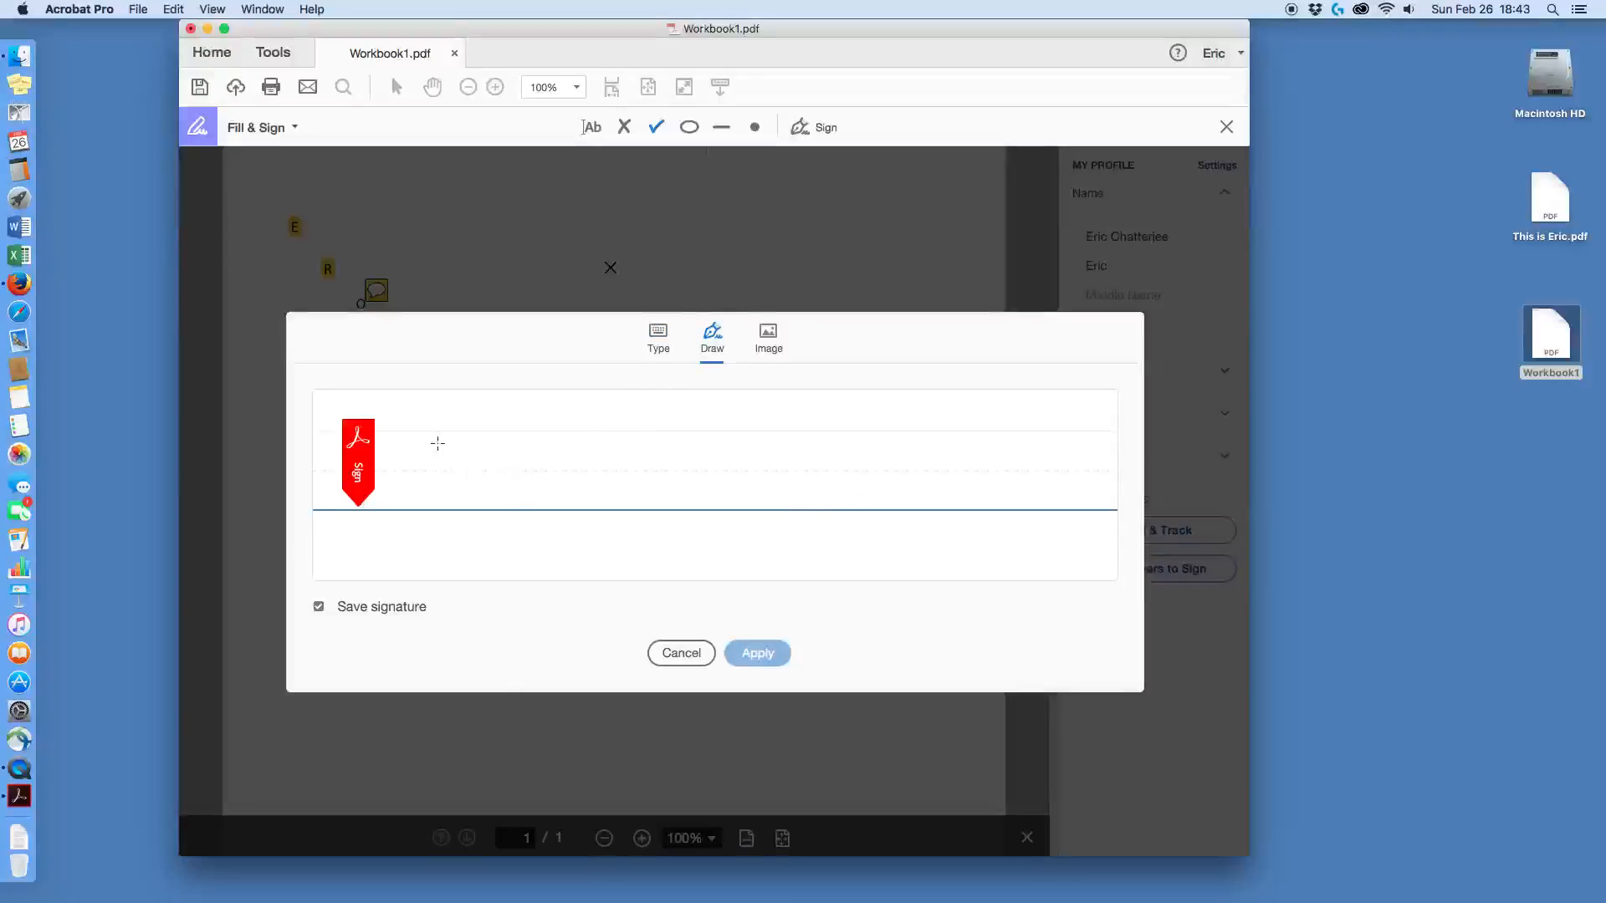
pyautogui.moveTo(432, 450)
pyautogui.mouseDown()
pyautogui.moveTo(409, 455)
pyautogui.moveTo(412, 477)
pyautogui.moveTo(435, 476)
pyautogui.moveTo(384, 493)
pyautogui.moveTo(461, 495)
pyautogui.moveTo(481, 470)
pyautogui.moveTo(545, 500)
pyautogui.moveTo(696, 459)
pyautogui.moveTo(749, 491)
pyautogui.moveTo(918, 480)
pyautogui.moveTo(1027, 444)
pyautogui.moveTo(1019, 481)
pyautogui.mouseUp()
pyautogui.click(1071, 533)
pyautogui.moveTo(430, 484)
pyautogui.mouseDown()
pyautogui.moveTo(384, 538)
pyautogui.moveTo(437, 477)
pyautogui.moveTo(524, 471)
pyautogui.mouseUp()
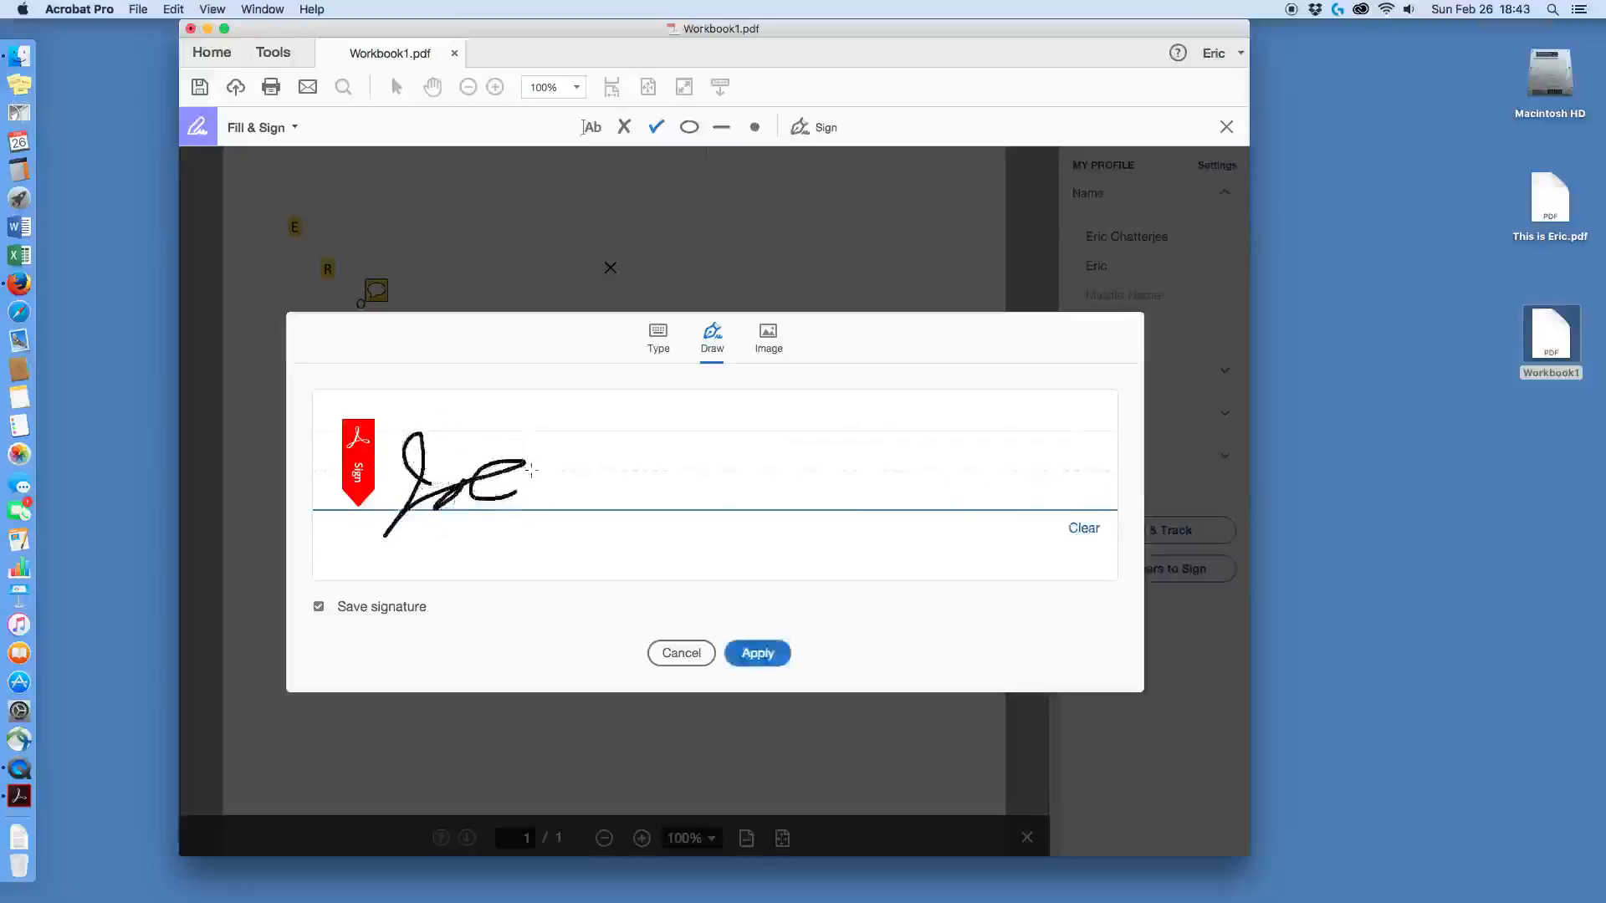
pyautogui.moveTo(649, 427)
pyautogui.mouseDown()
pyautogui.moveTo(645, 502)
pyautogui.moveTo(616, 506)
pyautogui.moveTo(807, 478)
pyautogui.moveTo(853, 499)
pyautogui.moveTo(950, 466)
pyautogui.moveTo(741, 454)
pyautogui.mouseUp()
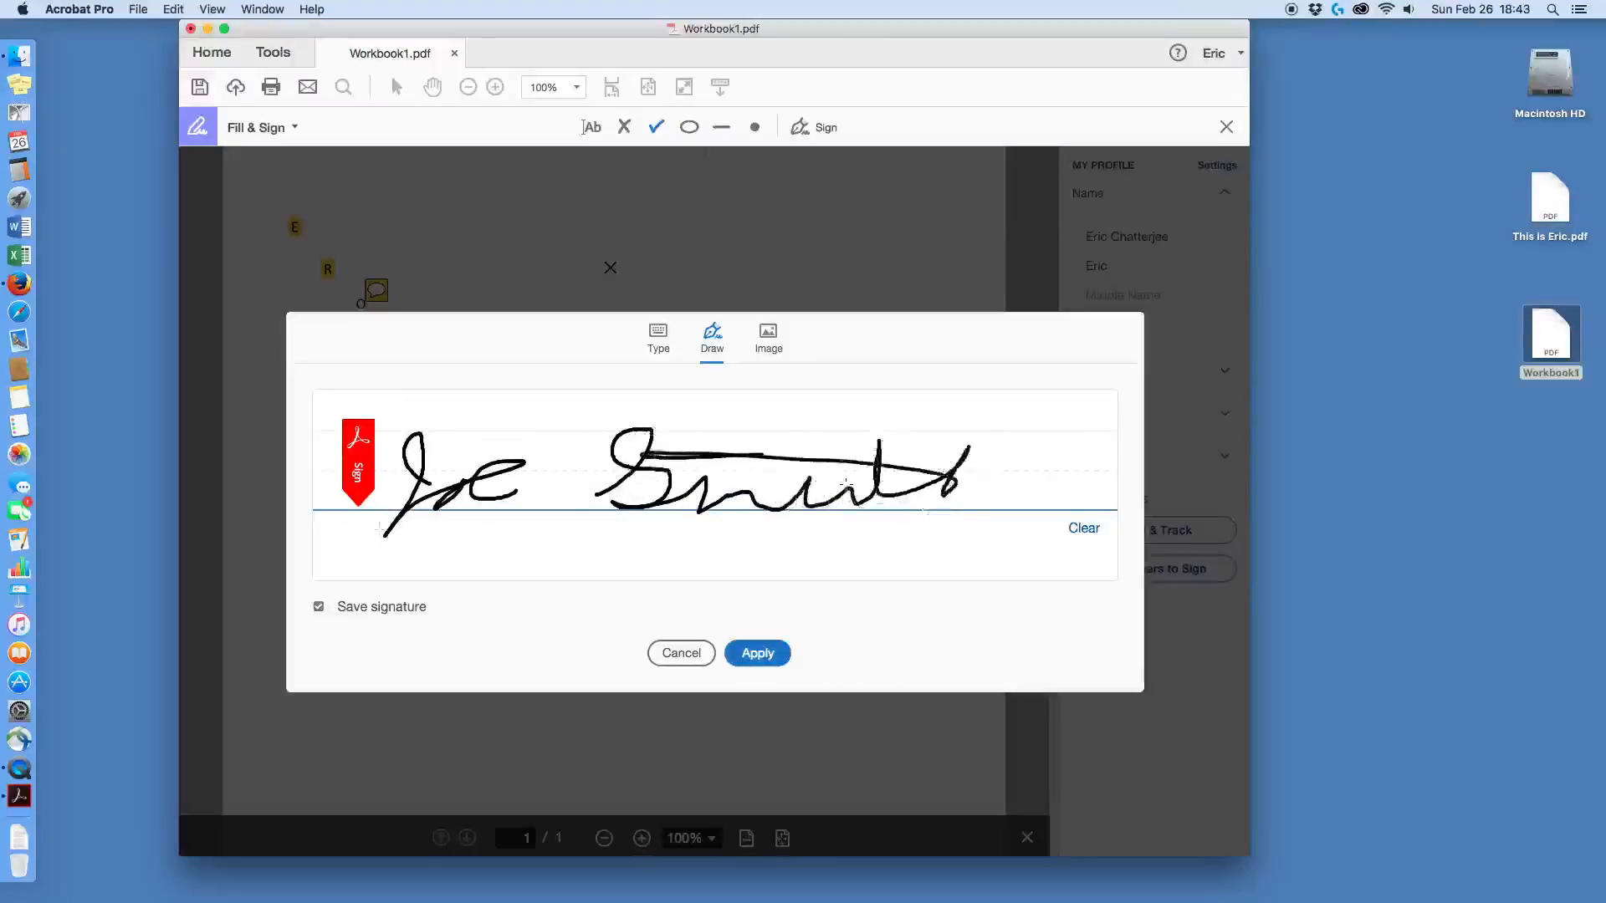
pyautogui.click(1081, 527)
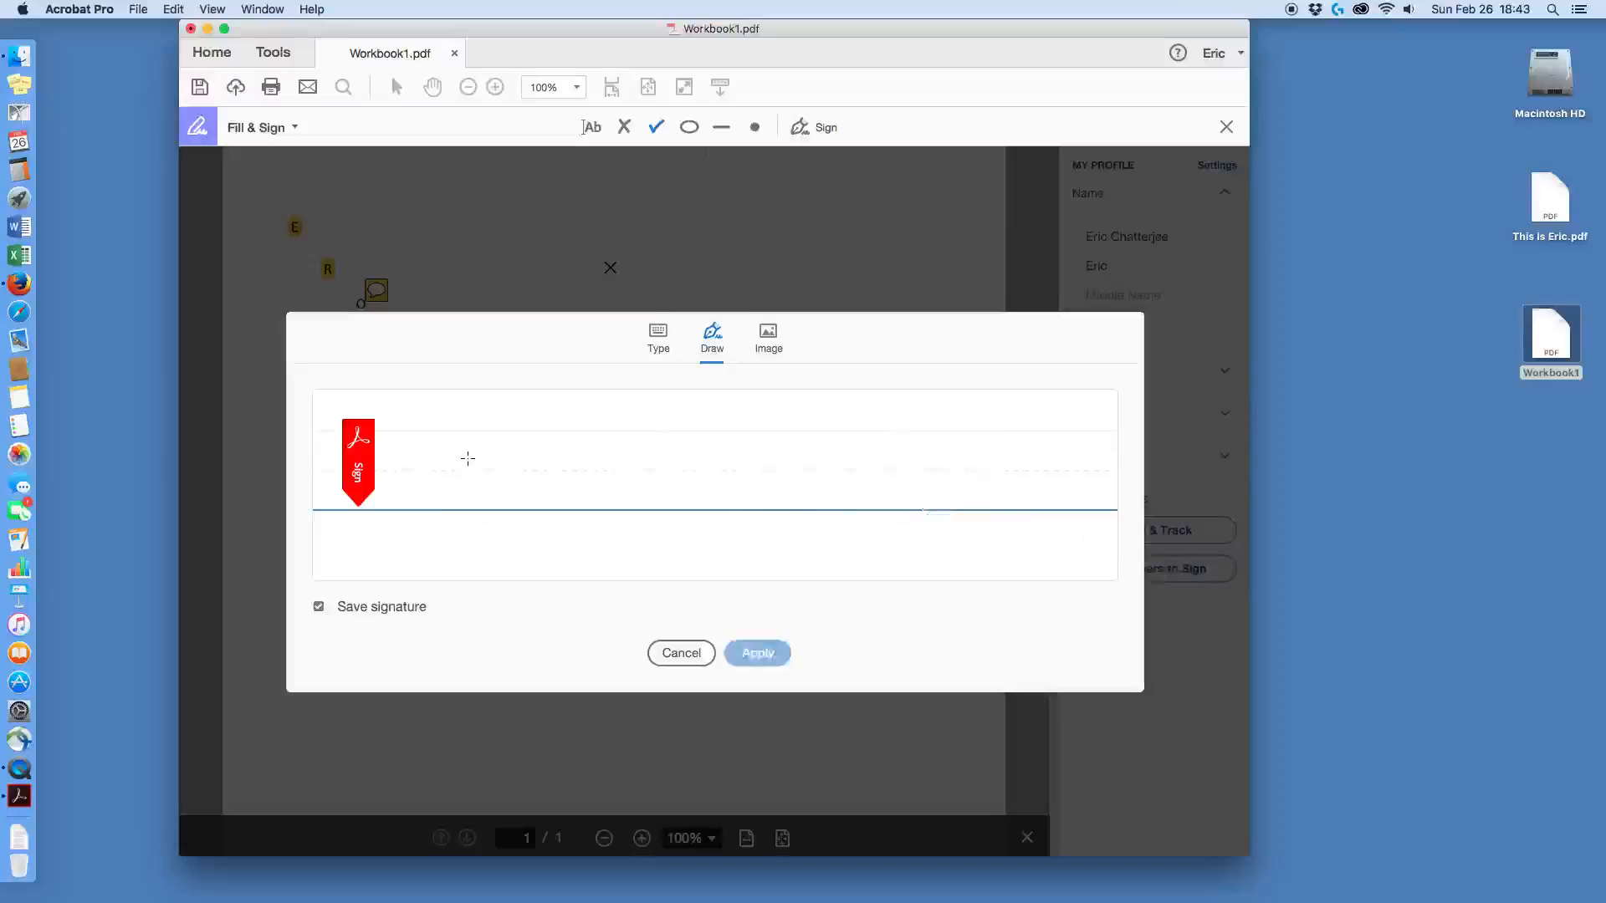
# - Draw a first-name signature by hand as another trial, clear it, and cancel adding the signature
pyautogui.moveTo(476, 453)
pyautogui.mouseDown()
pyautogui.moveTo(502, 448)
pyautogui.moveTo(502, 513)
pyautogui.moveTo(584, 485)
pyautogui.moveTo(728, 524)
pyautogui.moveTo(787, 504)
pyautogui.mouseUp()
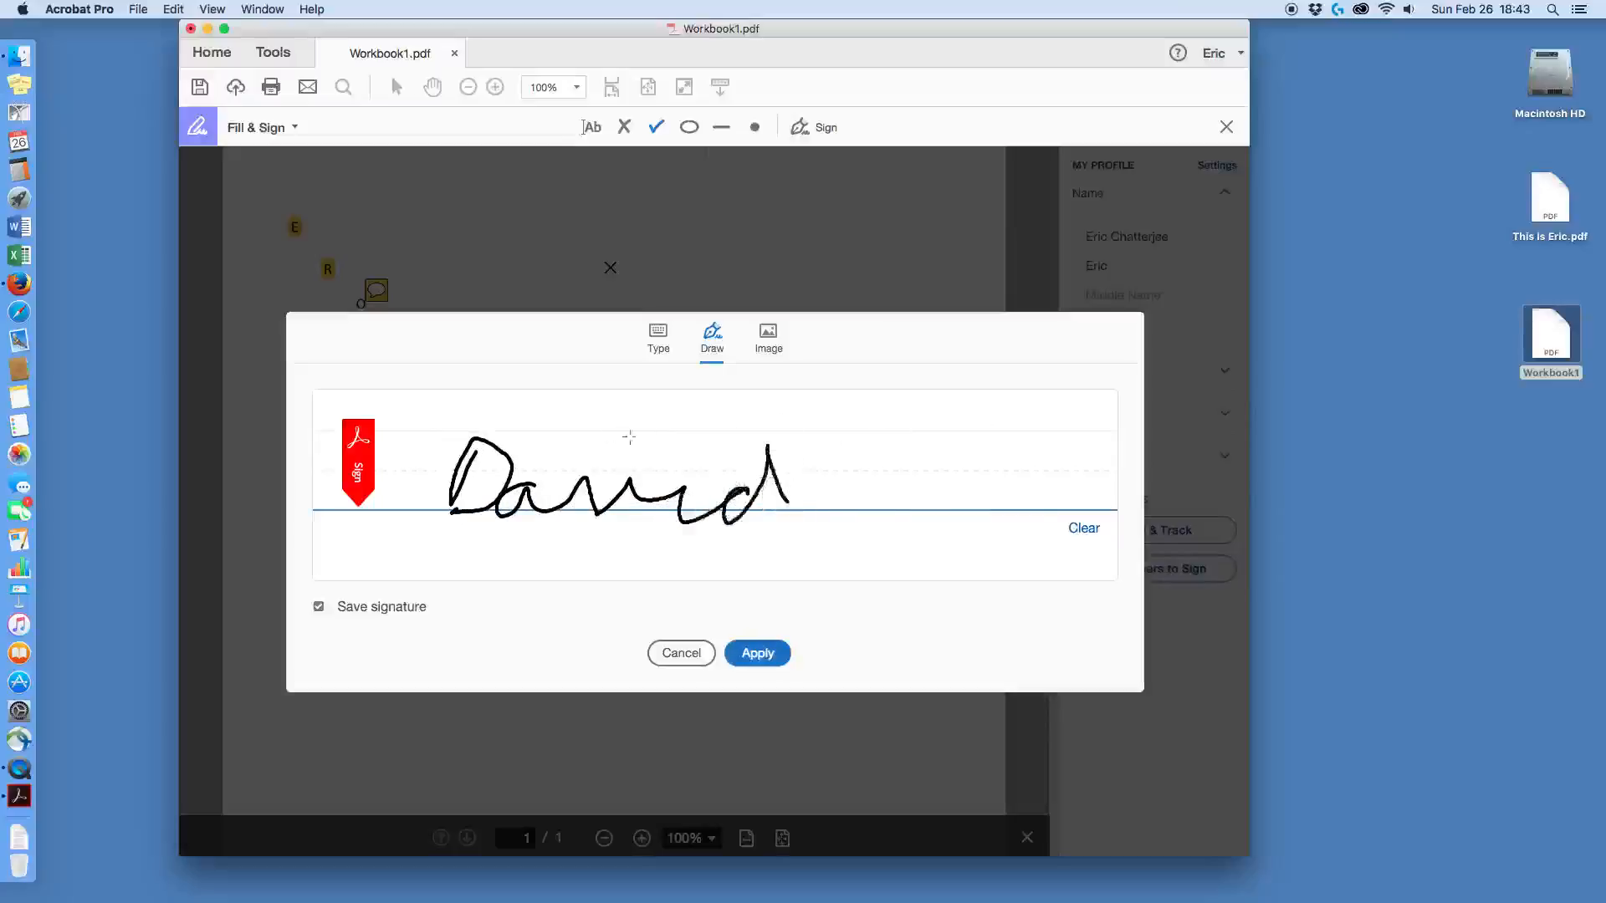
pyautogui.click(664, 450)
pyautogui.click(1081, 529)
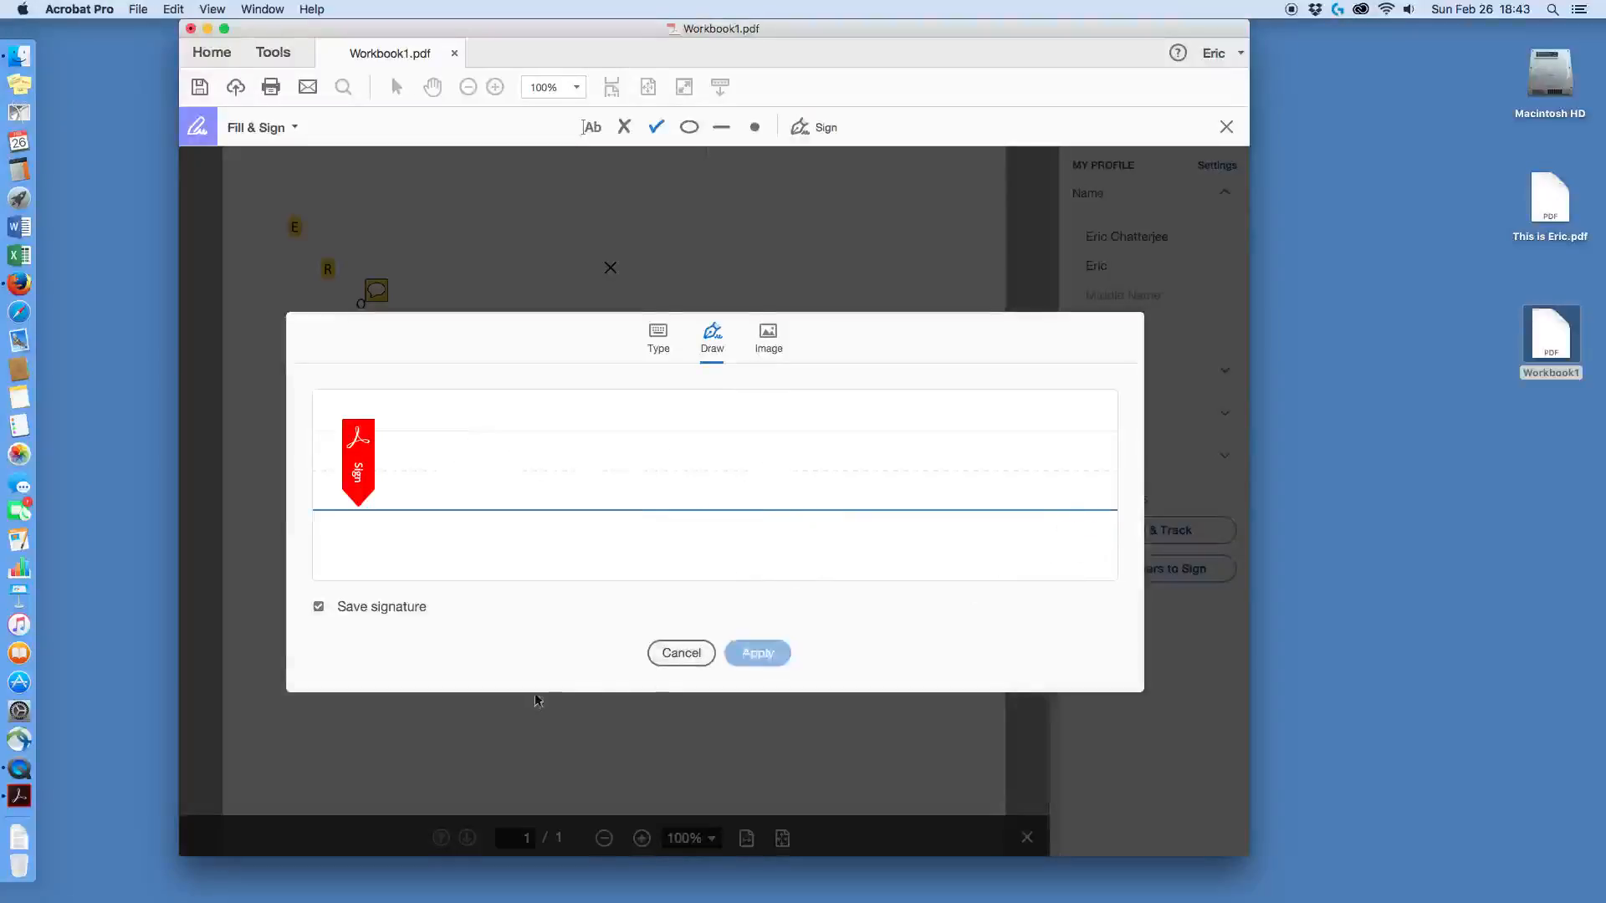
pyautogui.click(681, 653)
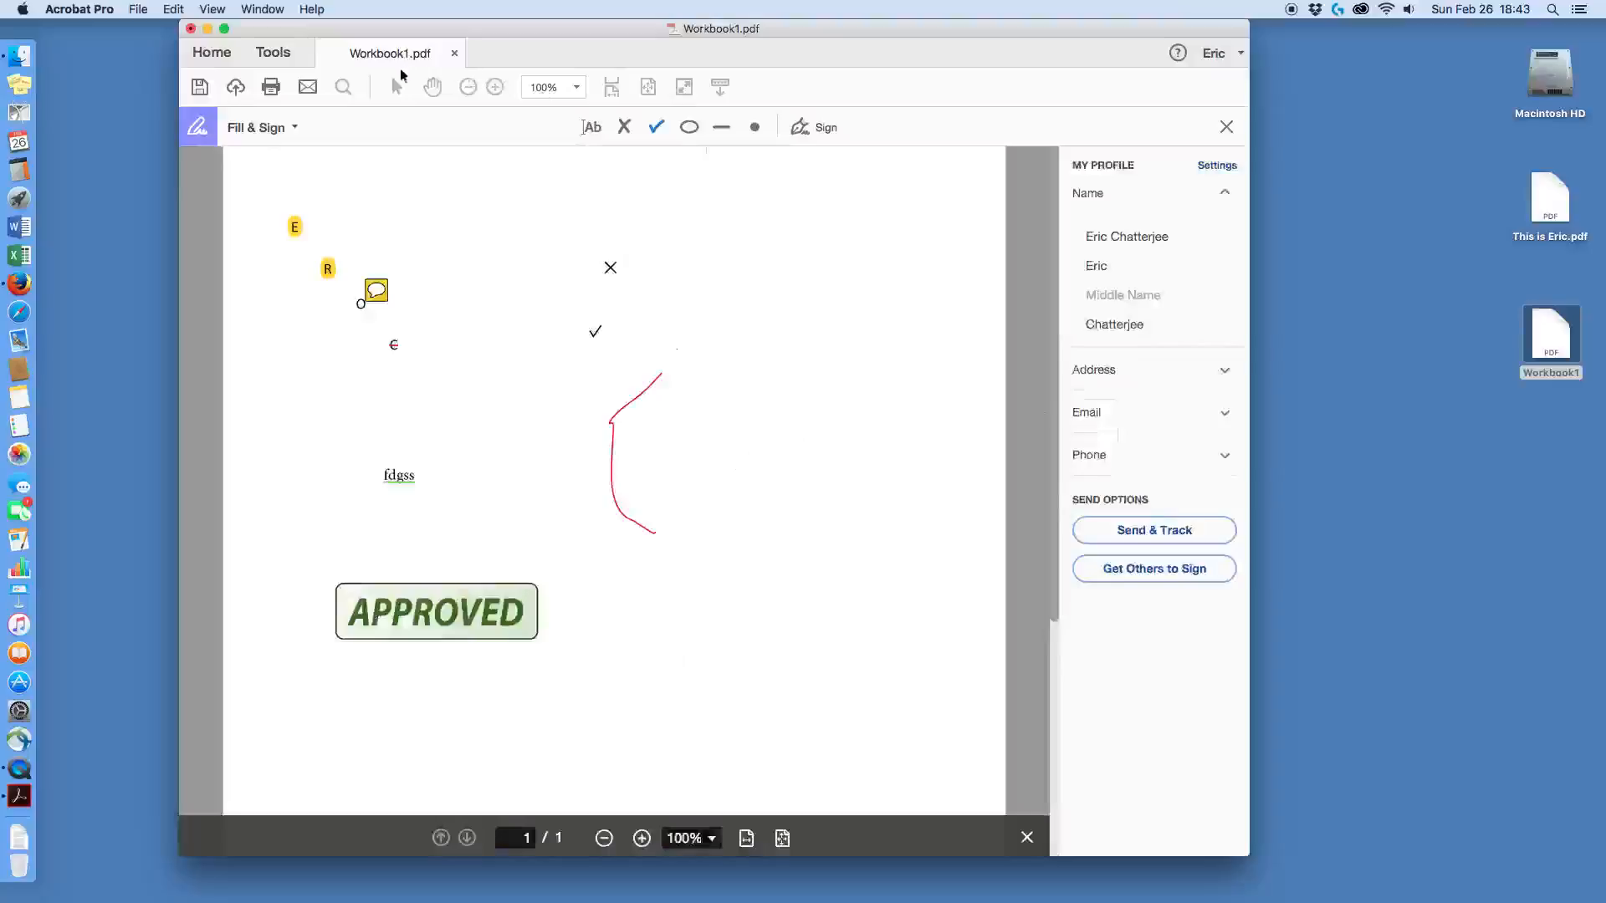
# - Save the annotated PDF to the Desktop as Workbook1, replacing the existing file
pyautogui.click(138, 9)
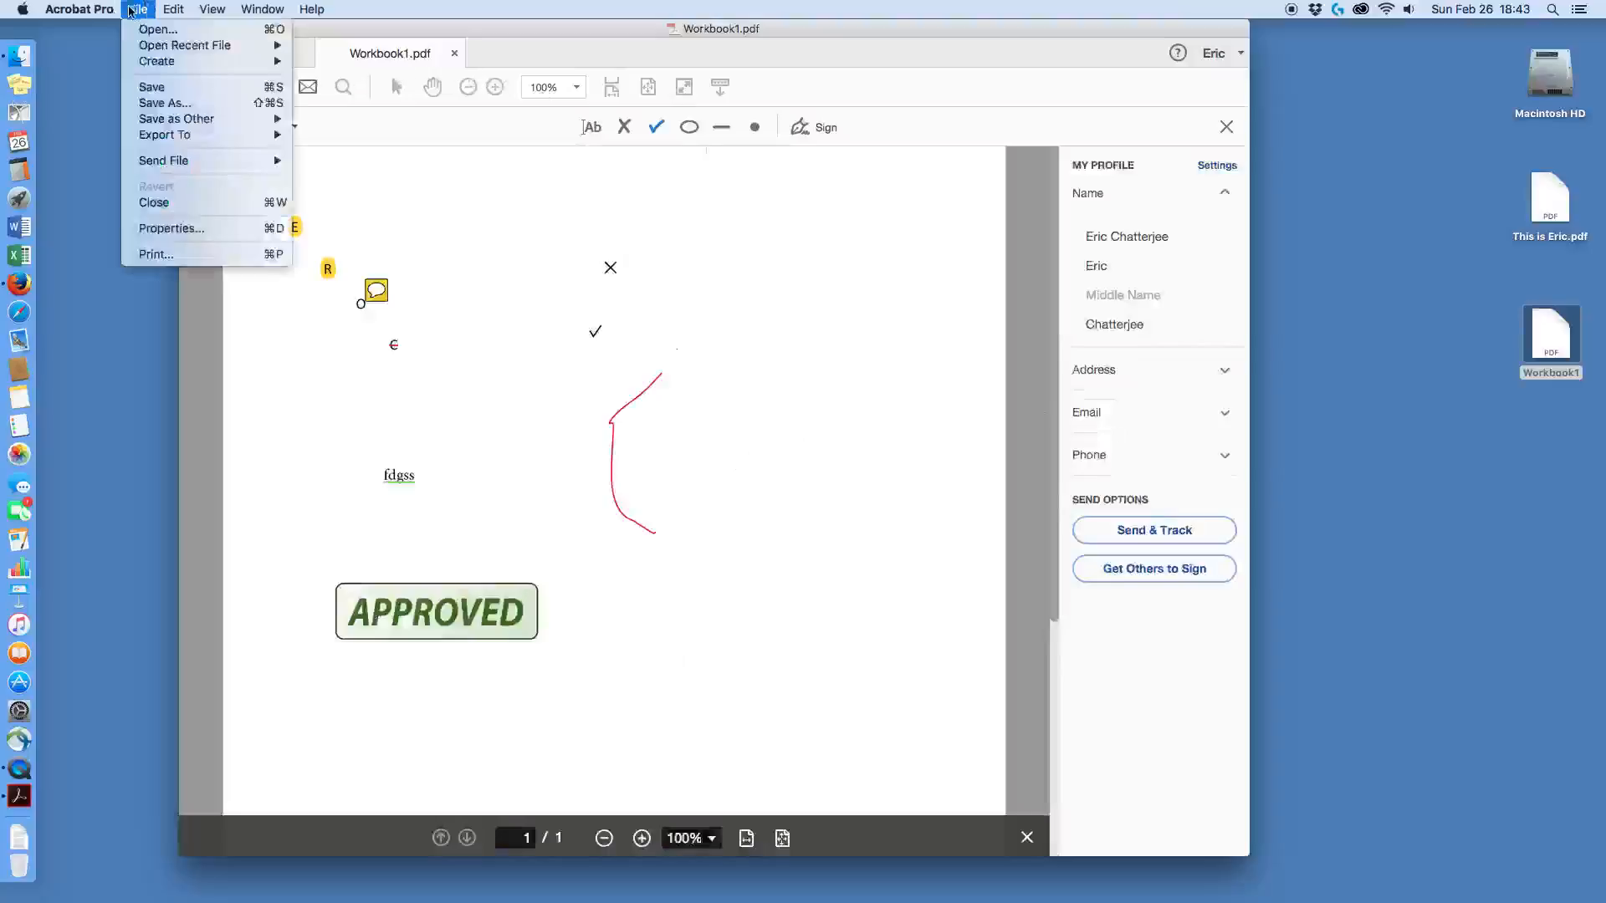
pyautogui.click(163, 109)
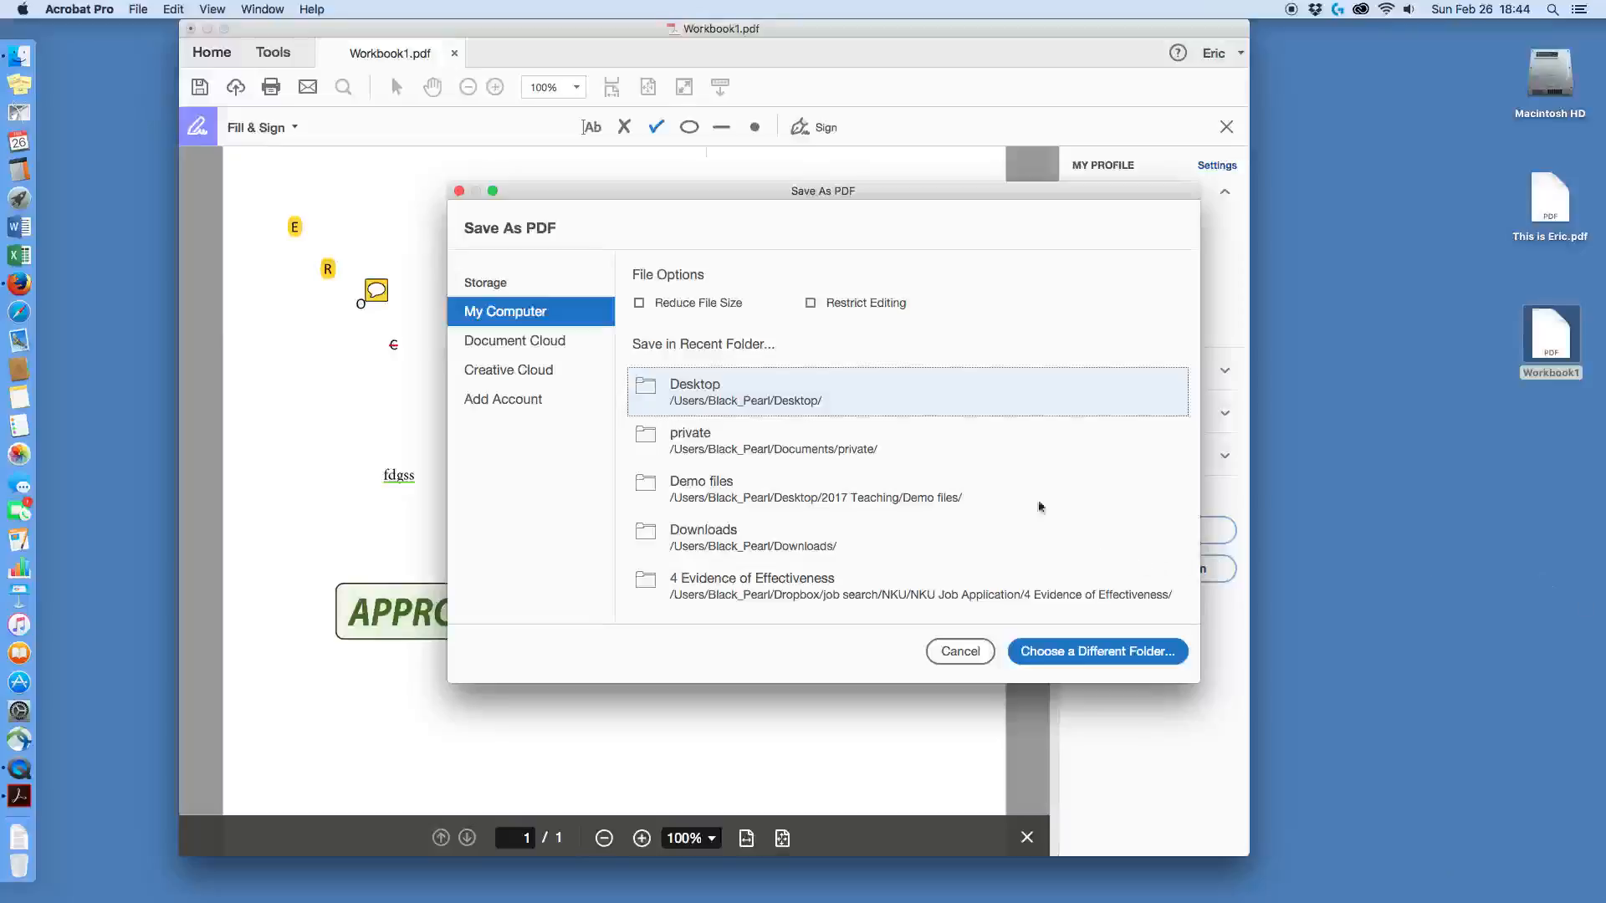
pyautogui.click(879, 399)
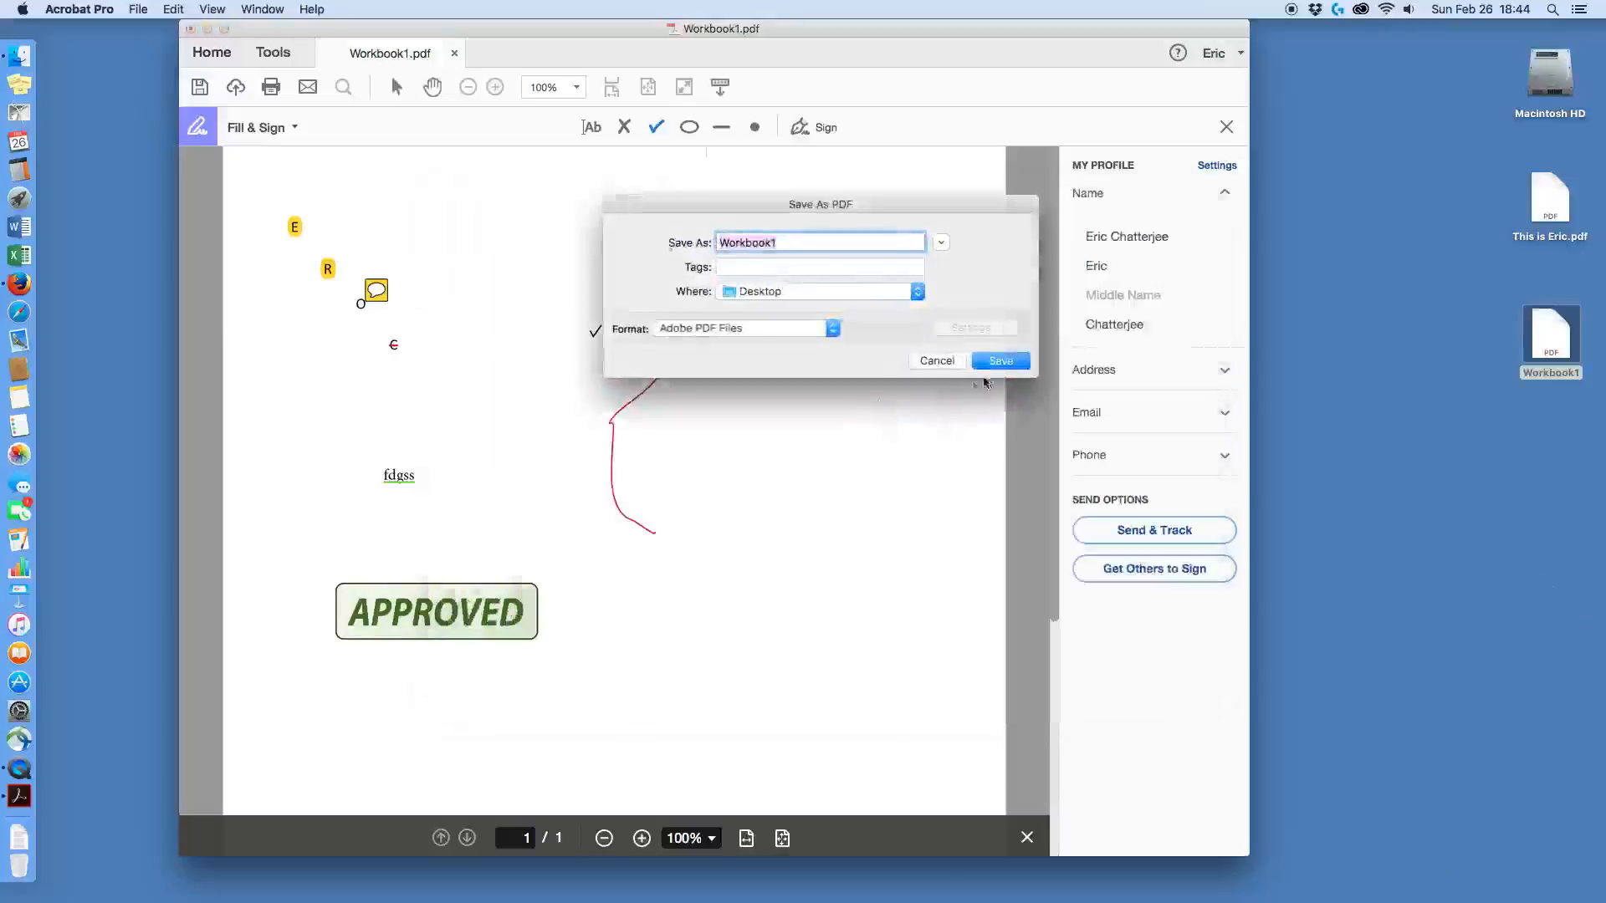
pyautogui.click(1001, 361)
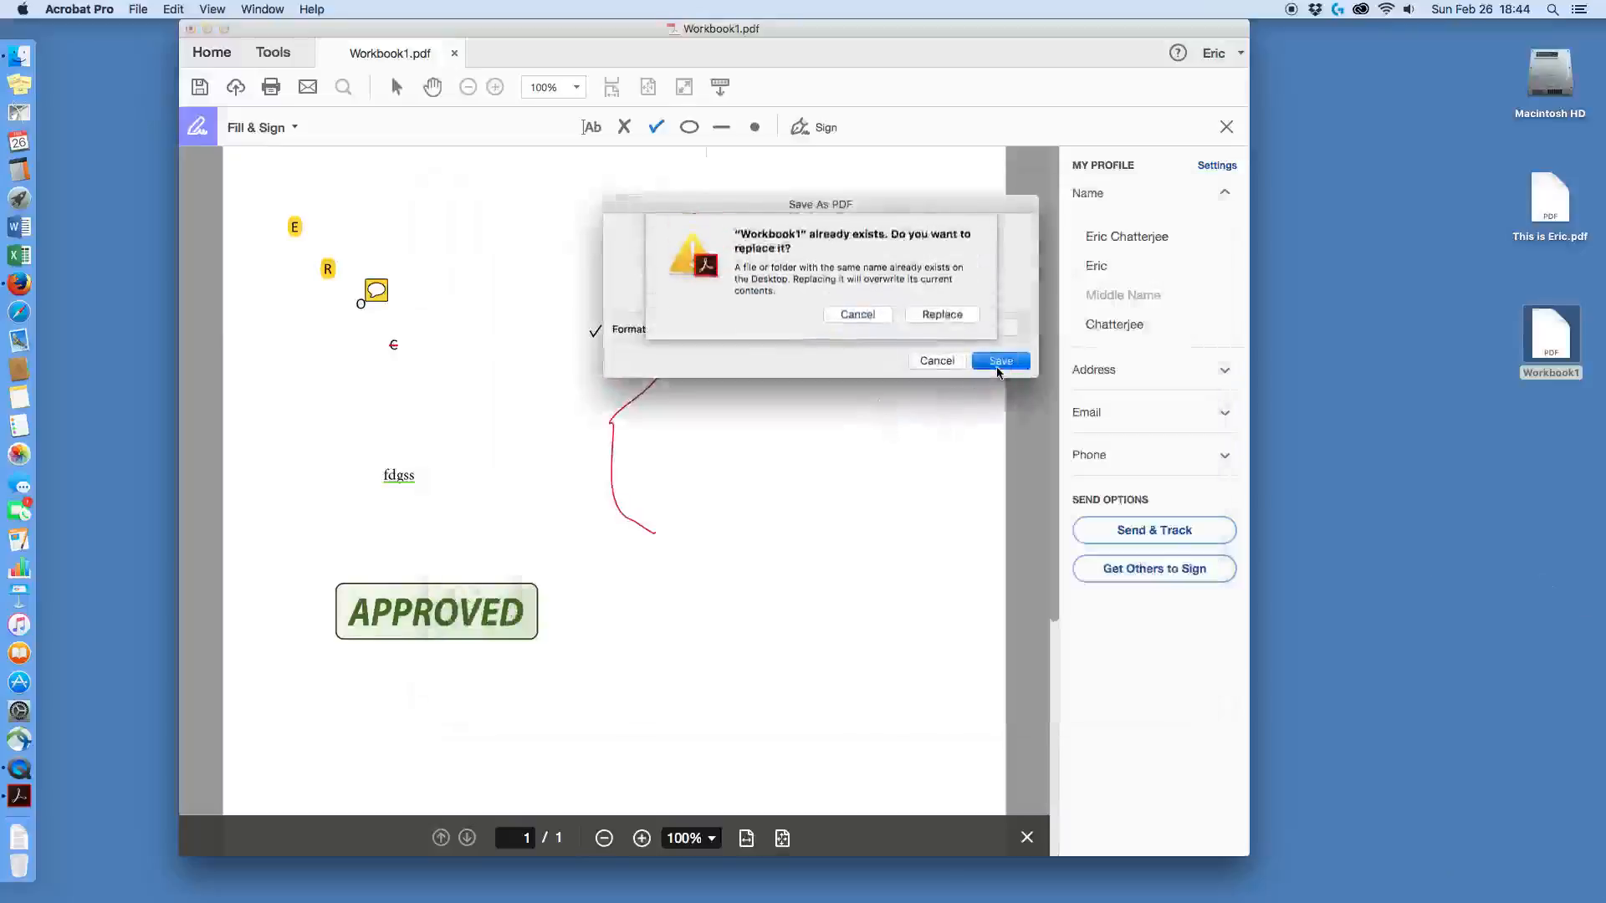
pyautogui.click(947, 318)
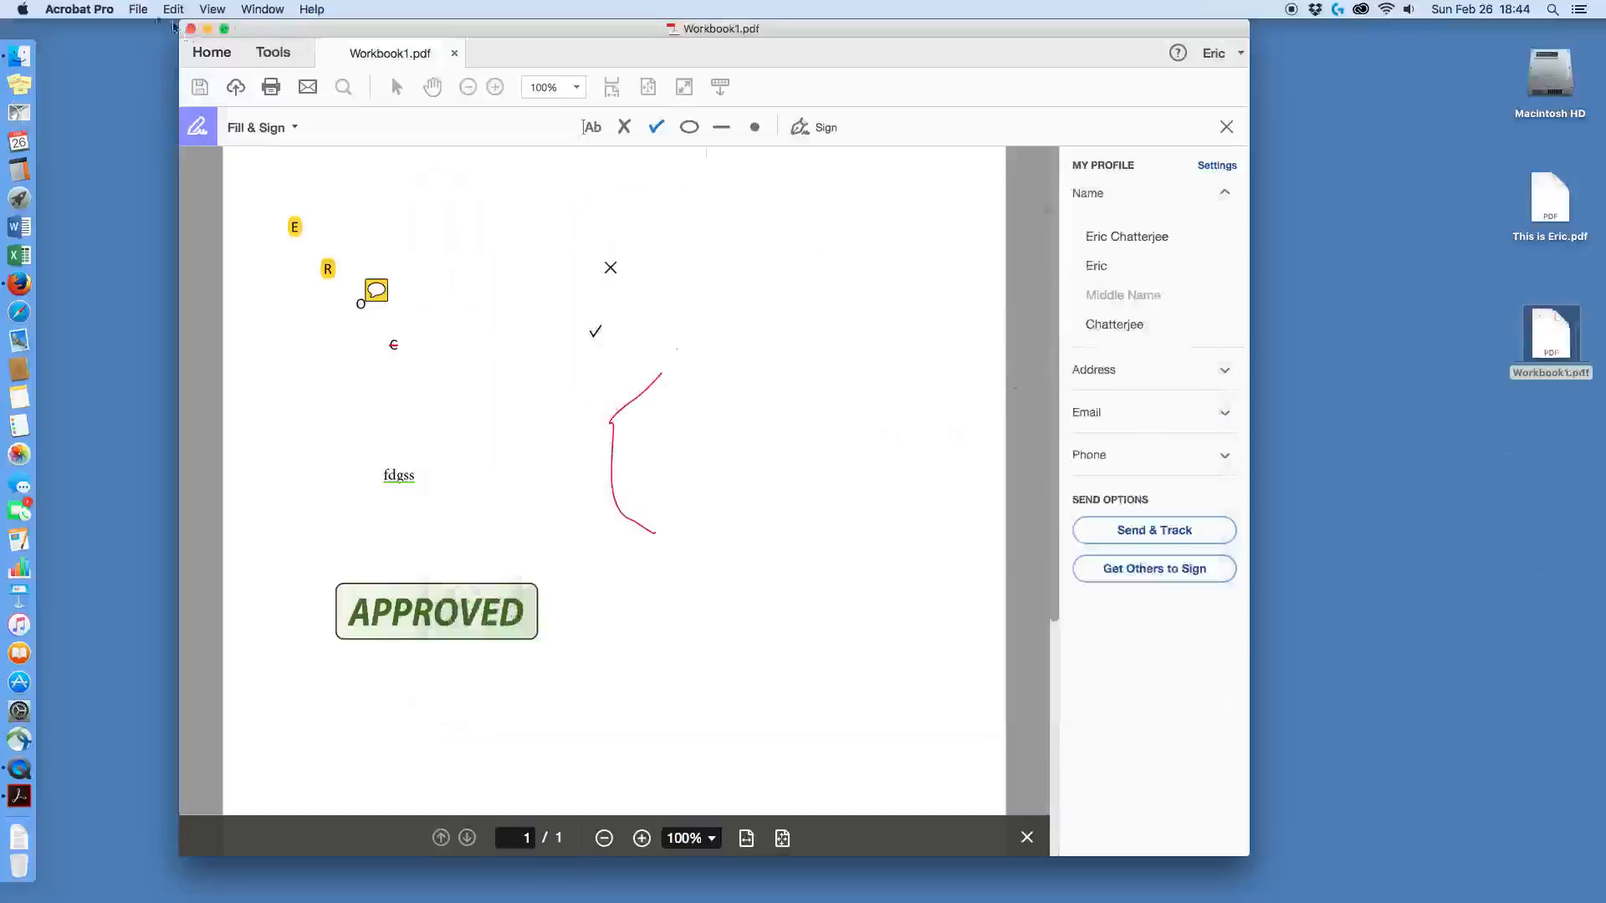
# - Quit Acrobat Pro, and move both PDF files on the desktop to the Trash
pyautogui.click(94, 8)
pyautogui.click(96, 180)
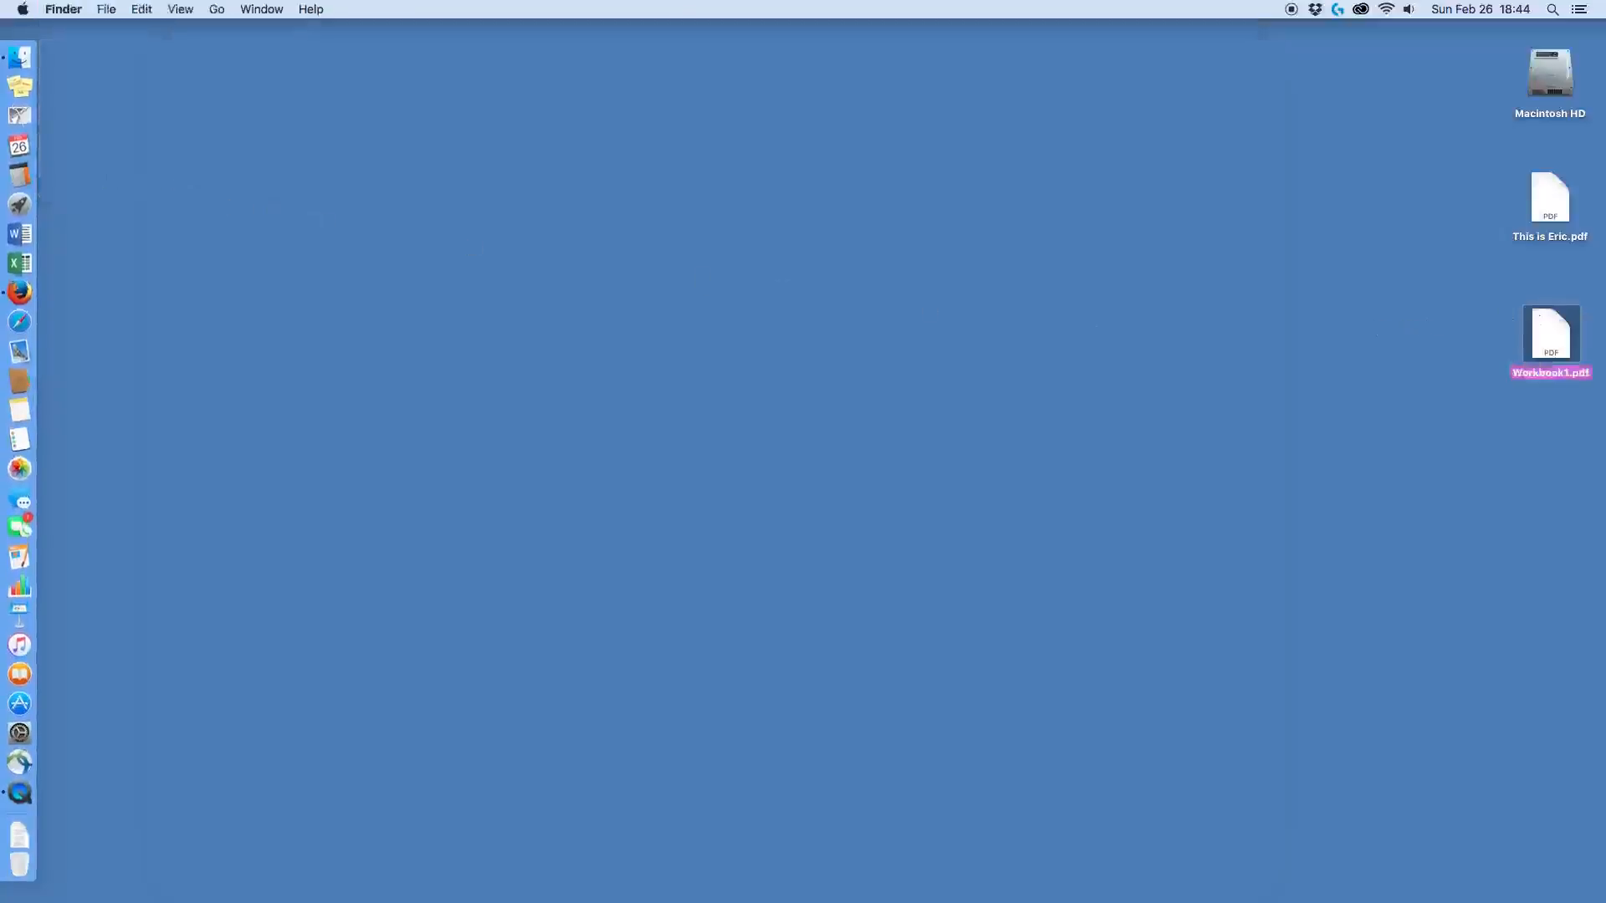
pyautogui.moveTo(1455, 210); pyautogui.dragTo(1573, 337)
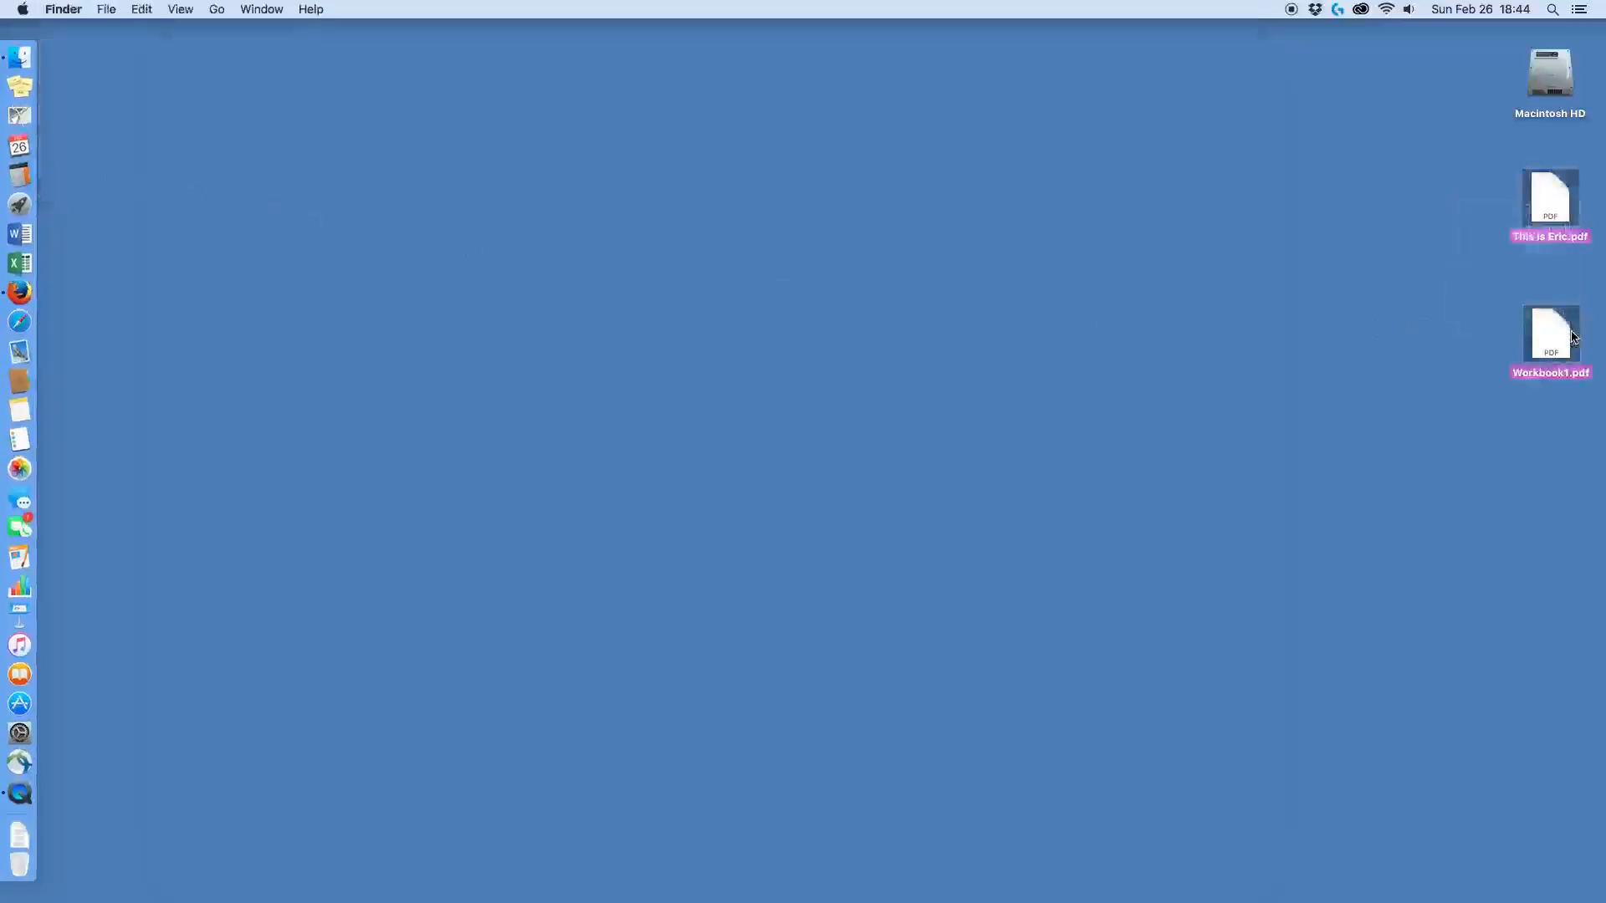
pyautogui.press('super+BackSpace')
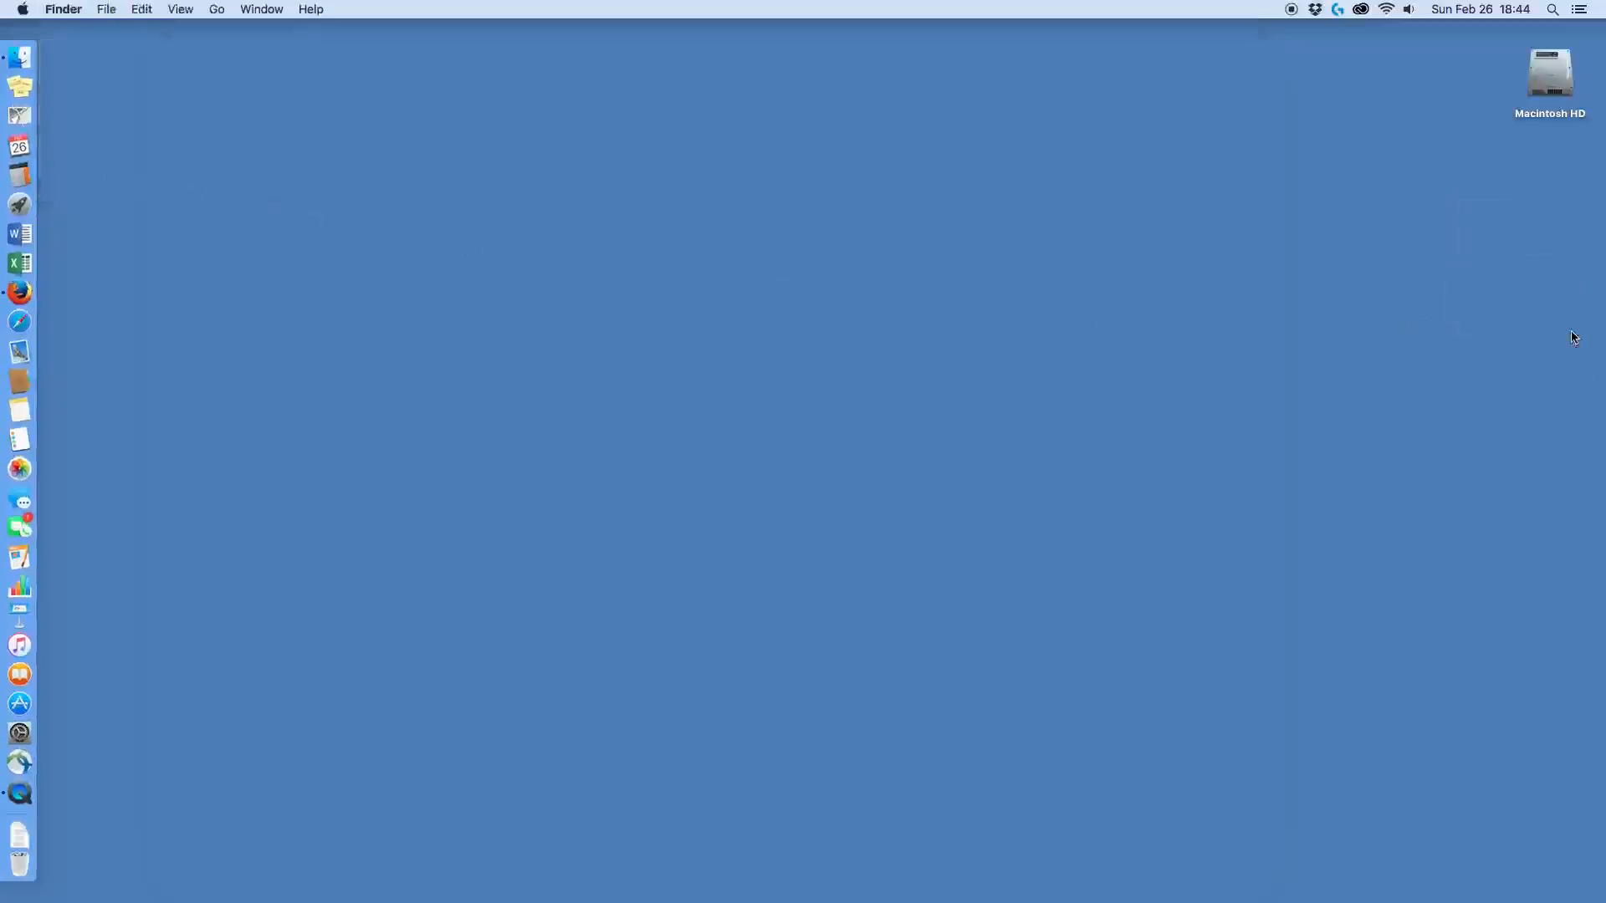